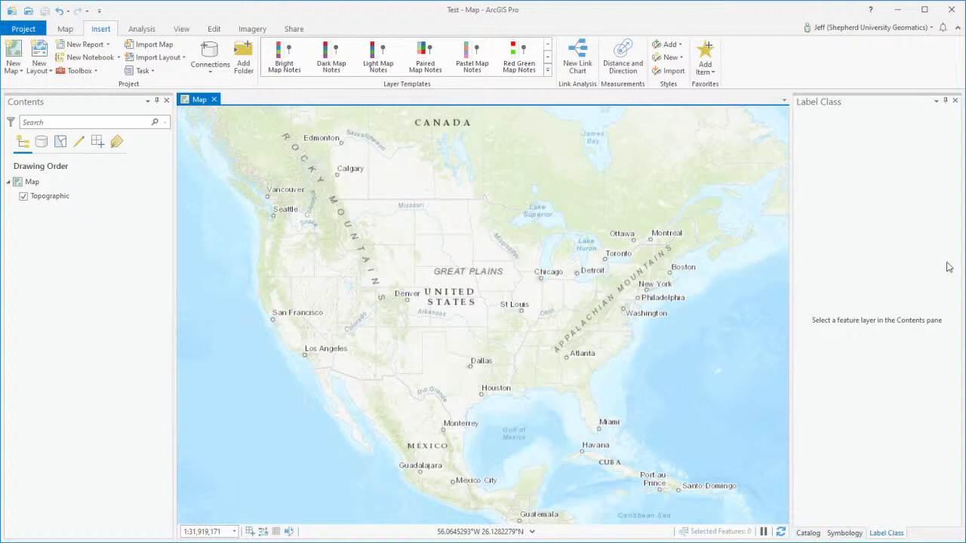
Close the Label Class and Symbology panes, leaving Catalog in the right dock.
click(955, 101)
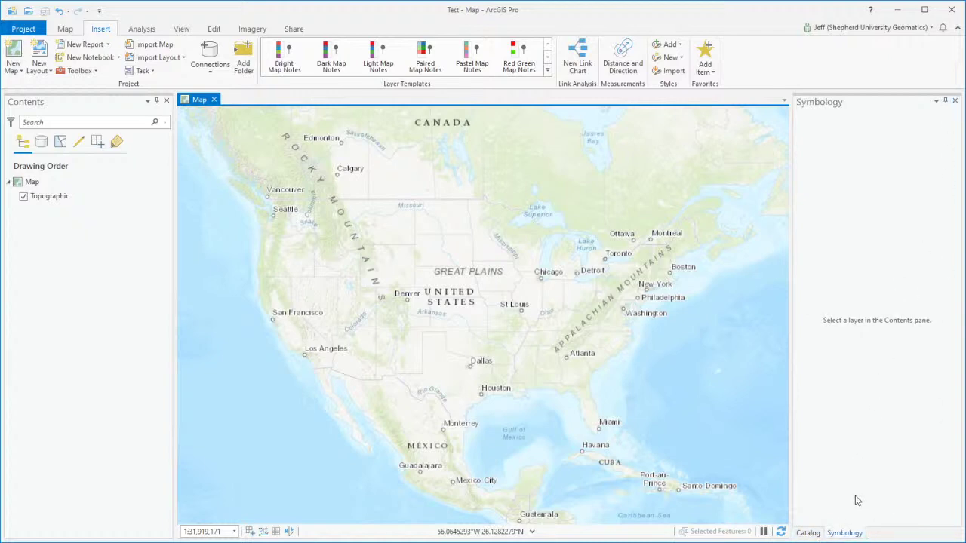
click(955, 101)
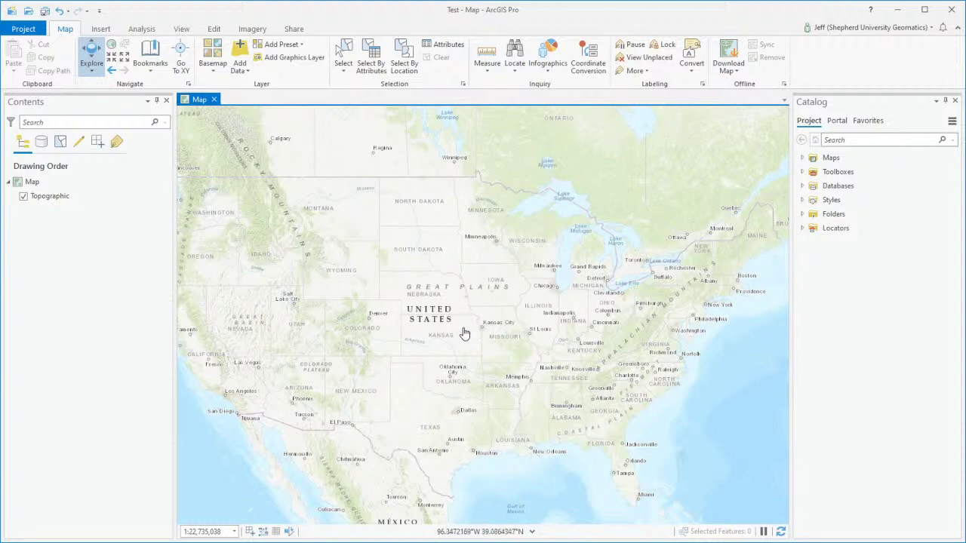
Zoom and pan from North America toward northern Virginia, north of Winchester.
scroll(478, 345, down, 2)
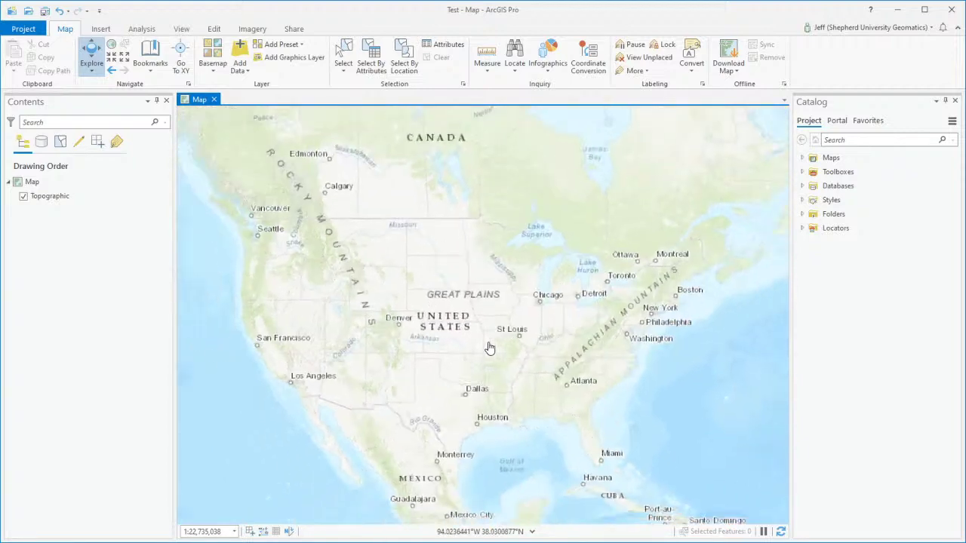
scroll(513, 346, up, 2)
drag(649, 337, 486, 332)
scroll(485, 334, up, 15)
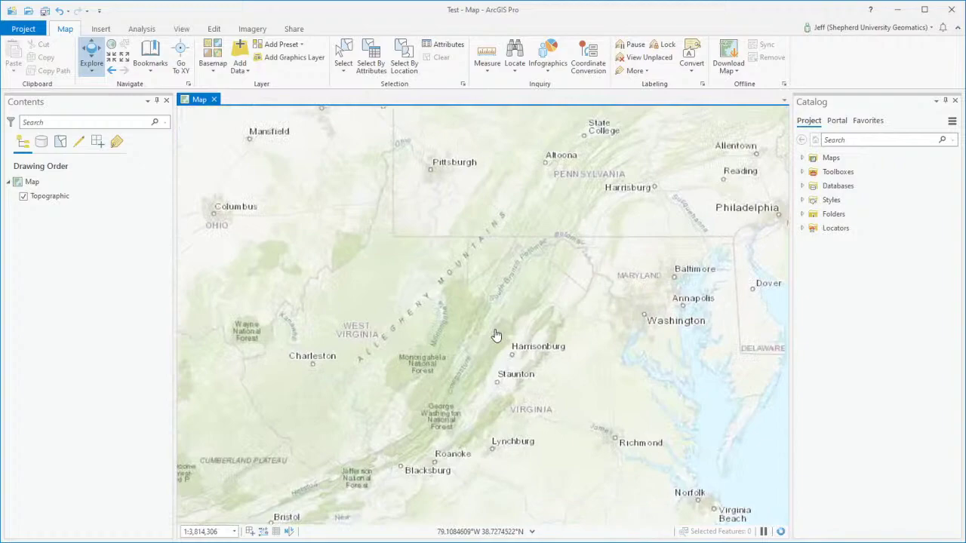
drag(565, 322, 100, 430)
scroll(526, 304, up, 2)
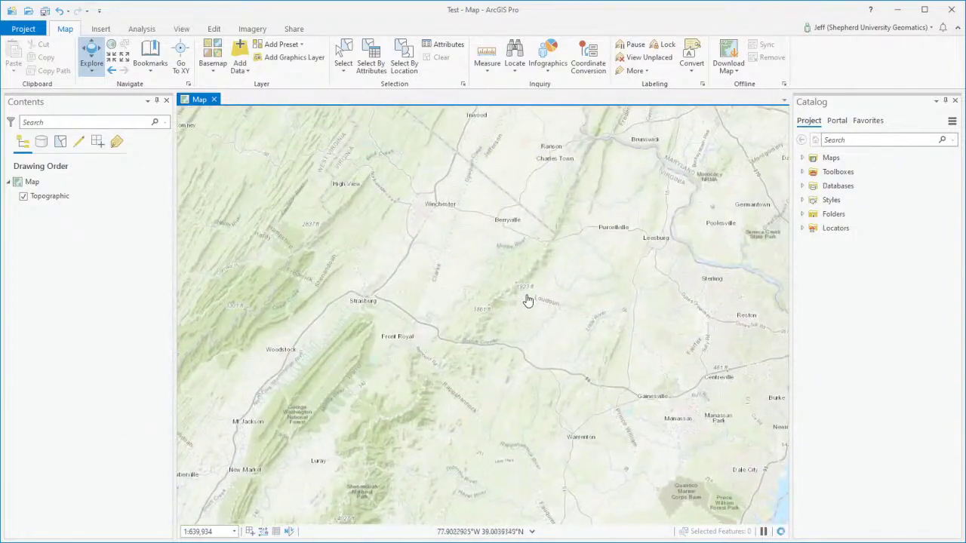
scroll(527, 300, down, 3)
scroll(524, 287, down, 3)
drag(513, 241, 485, 373)
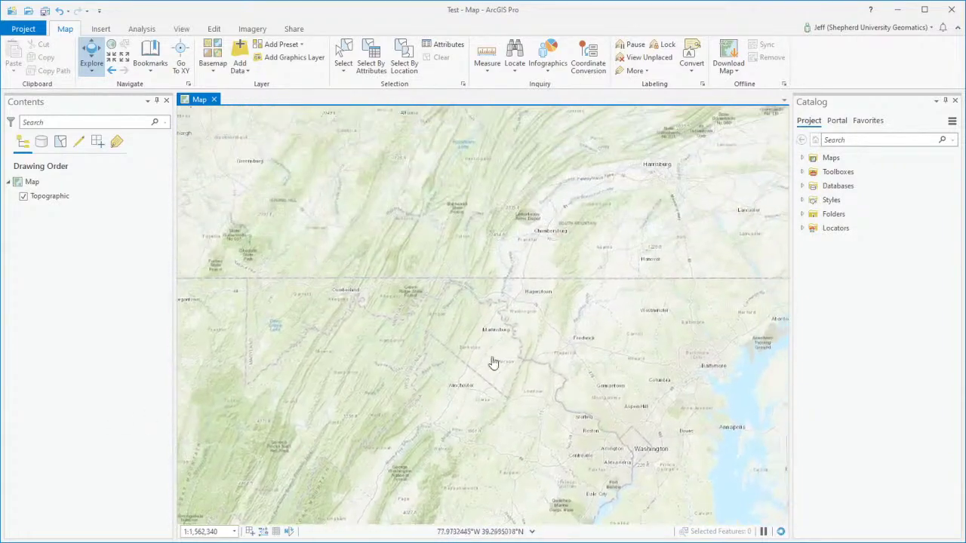
scroll(503, 327, up, 4)
scroll(483, 324, up, 3)
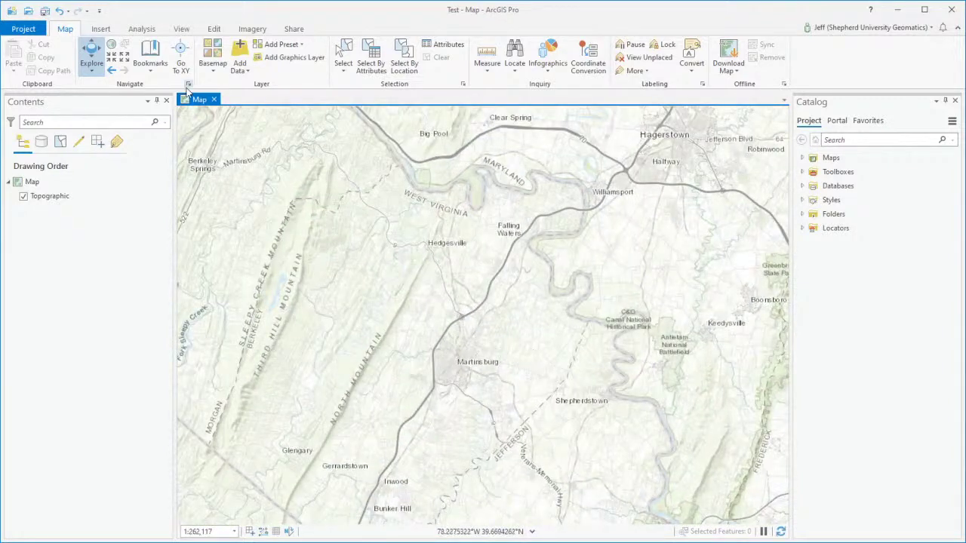
With the Explore tool, zoom in on Shepherdstown and Martinsburg at 1:167,755.
click(98, 61)
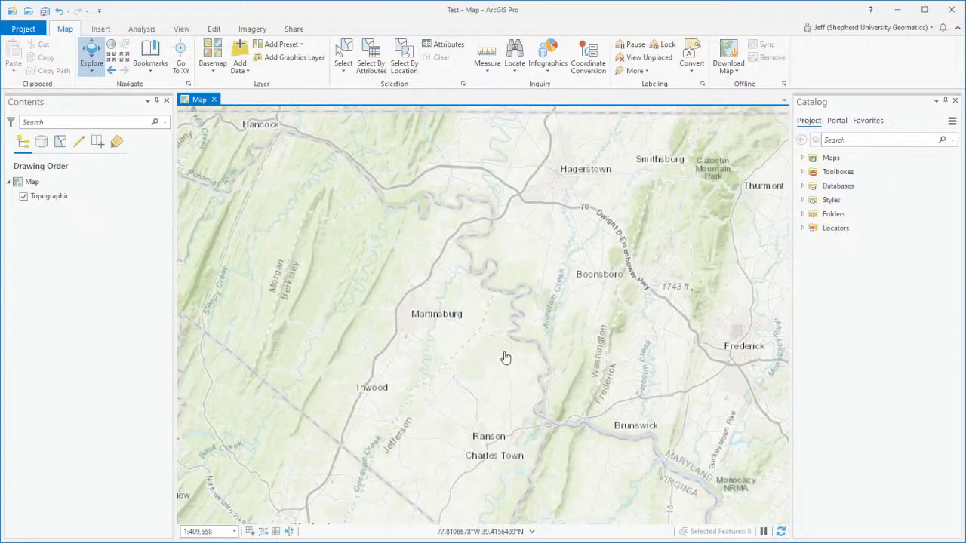
scroll(505, 358, up, 2)
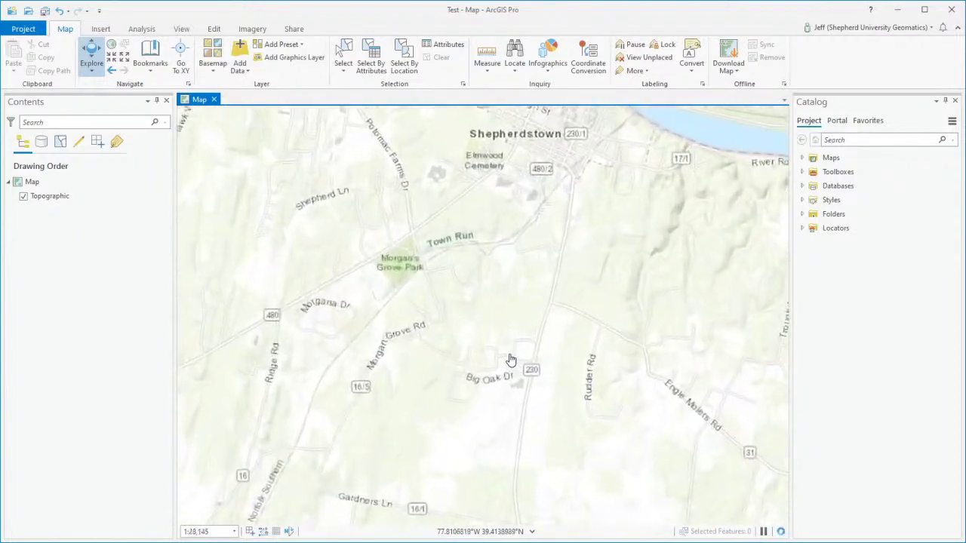
scroll(549, 272, up, 3)
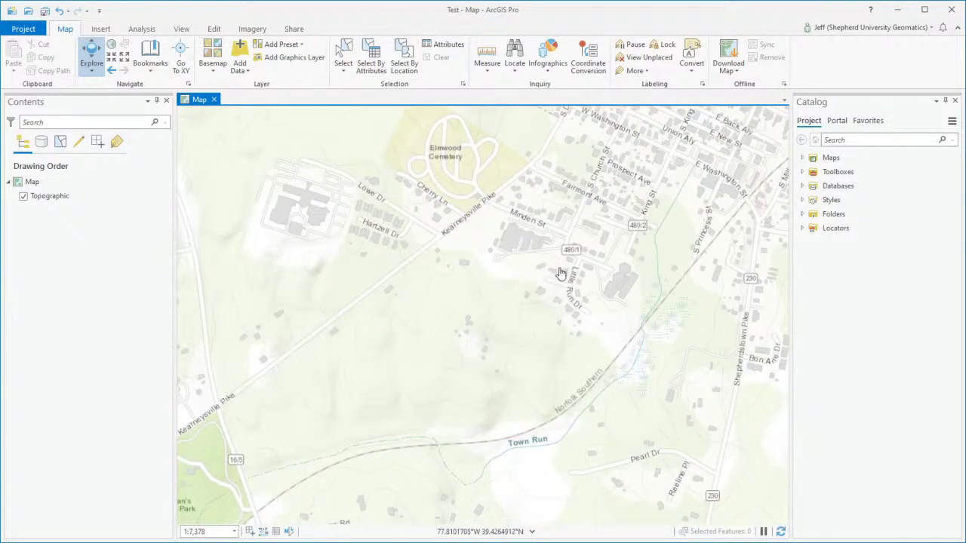
scroll(545, 275, down, 9)
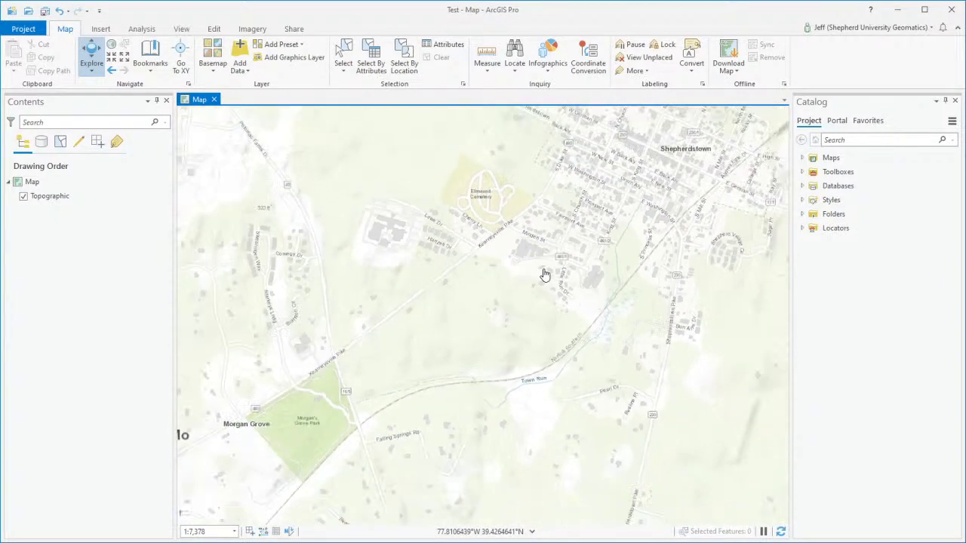
scroll(546, 276, down, 9)
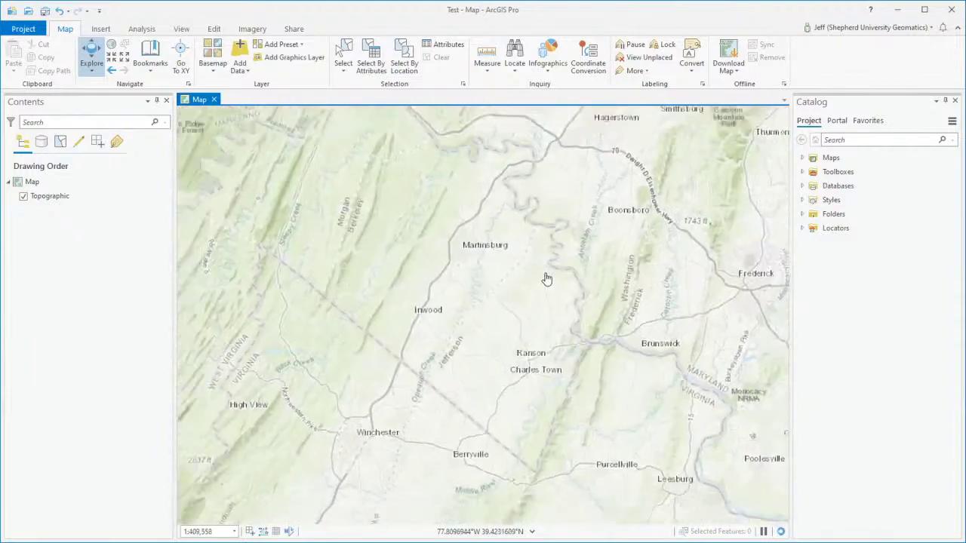
scroll(491, 292, down, 10)
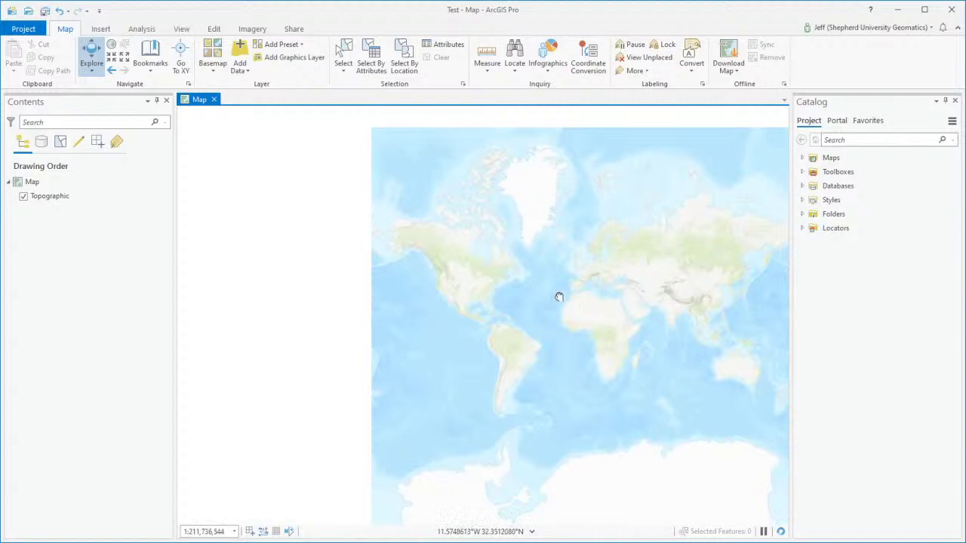
scroll(453, 288, down, 6)
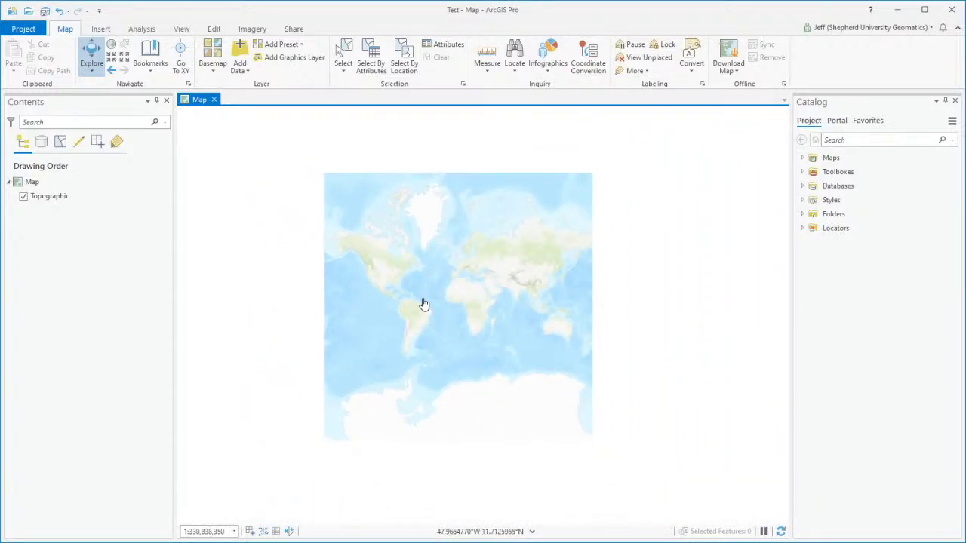
scroll(423, 304, up, 6)
drag(437, 302, 761, 538)
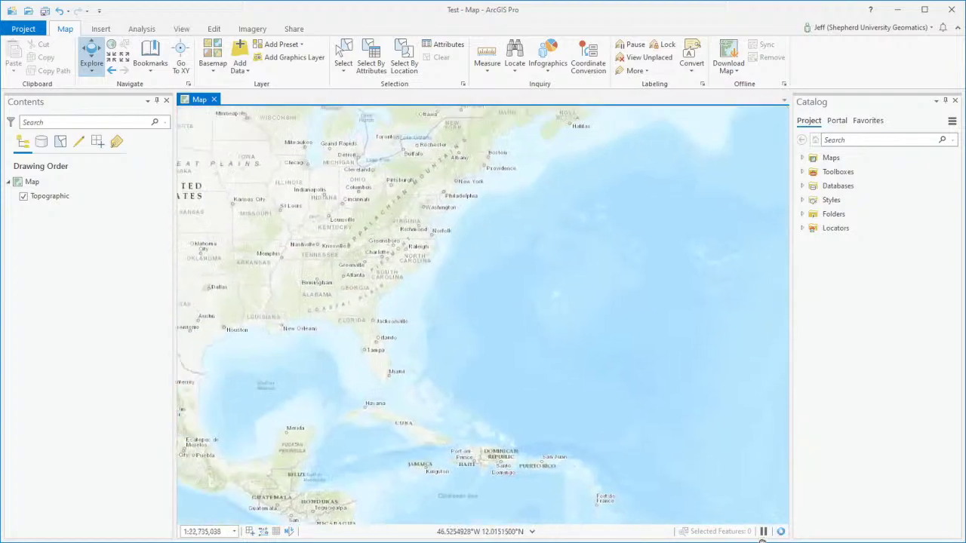
scroll(452, 233, up, 6)
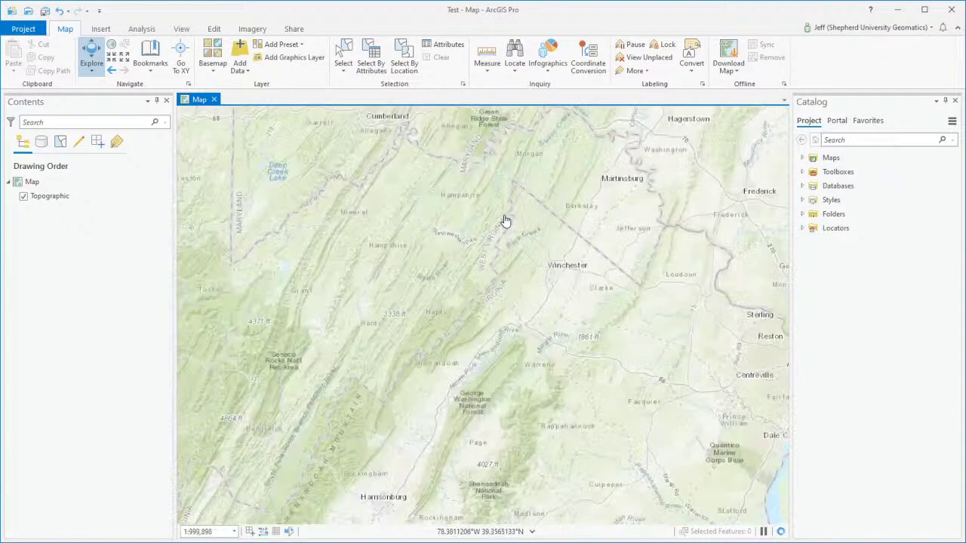
scroll(506, 221, up, 8)
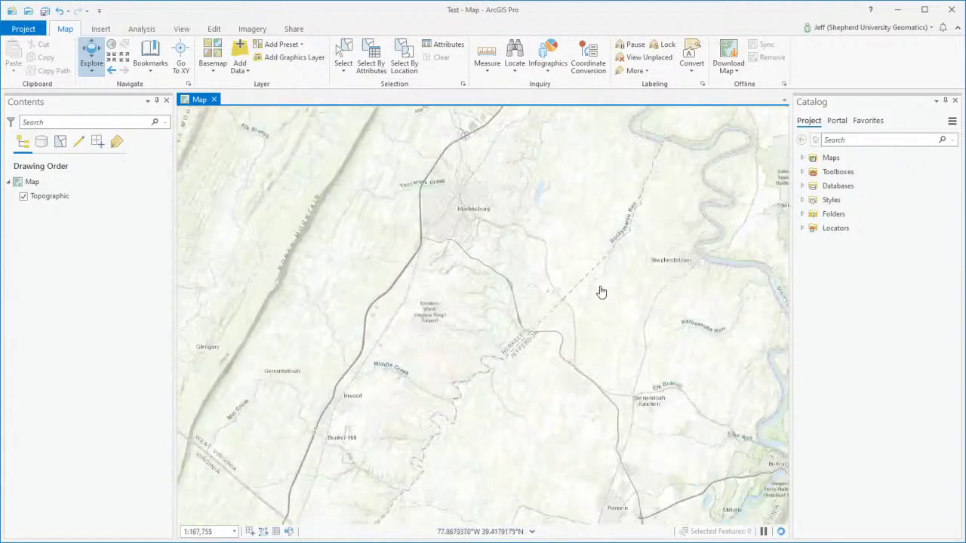
drag(601, 292, 375, 367)
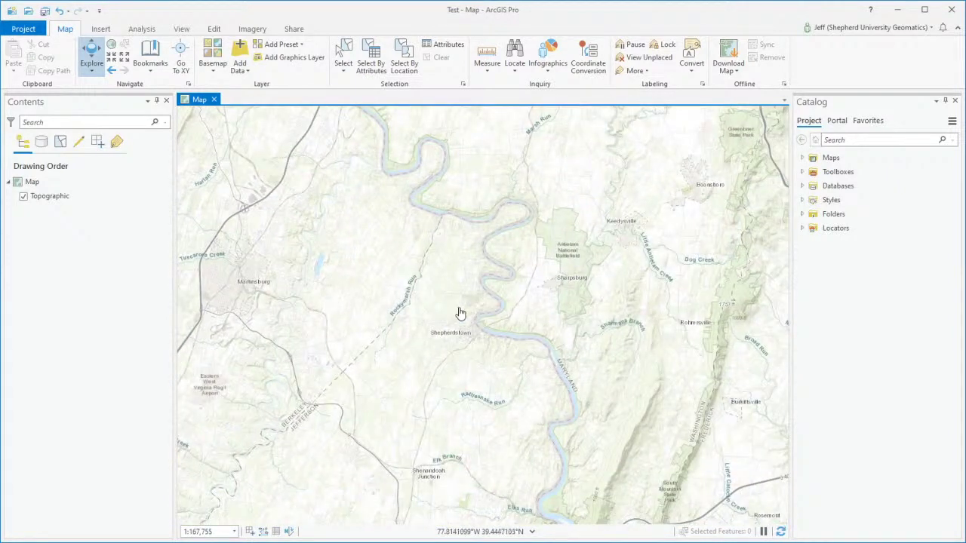
scroll(460, 313, up, 2)
Remove the Topographic basemap layer and switch the basemap to World Imagery.
click(37, 197)
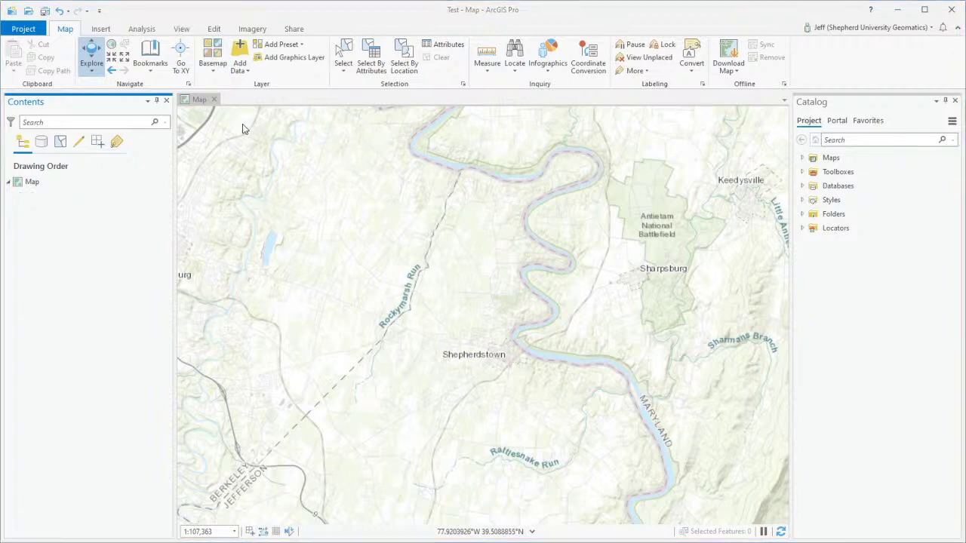
scroll(528, 363, up, 5)
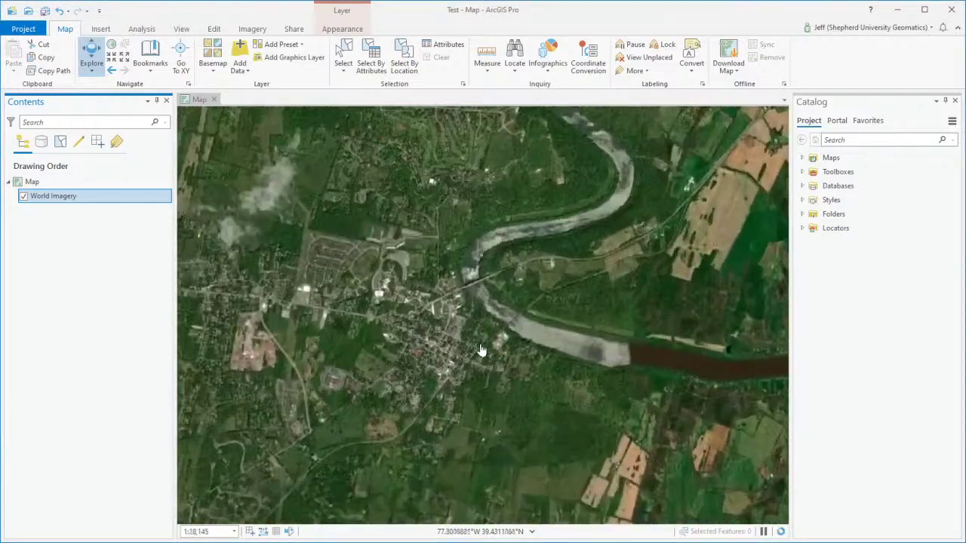
Zoom and pan the map out to the eastern United States and Great Lakes at 1:14,550,424.
scroll(432, 326, up, 5)
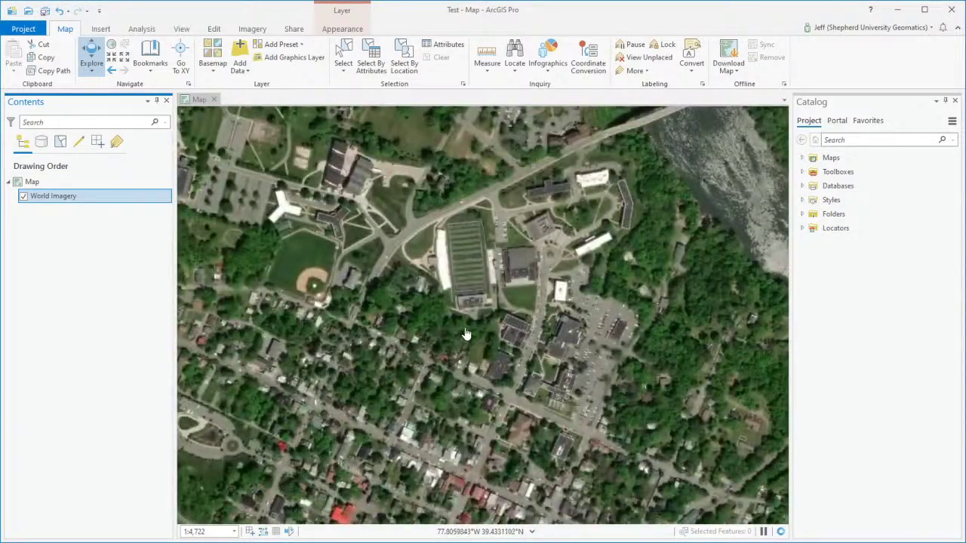
scroll(467, 335, down, 10)
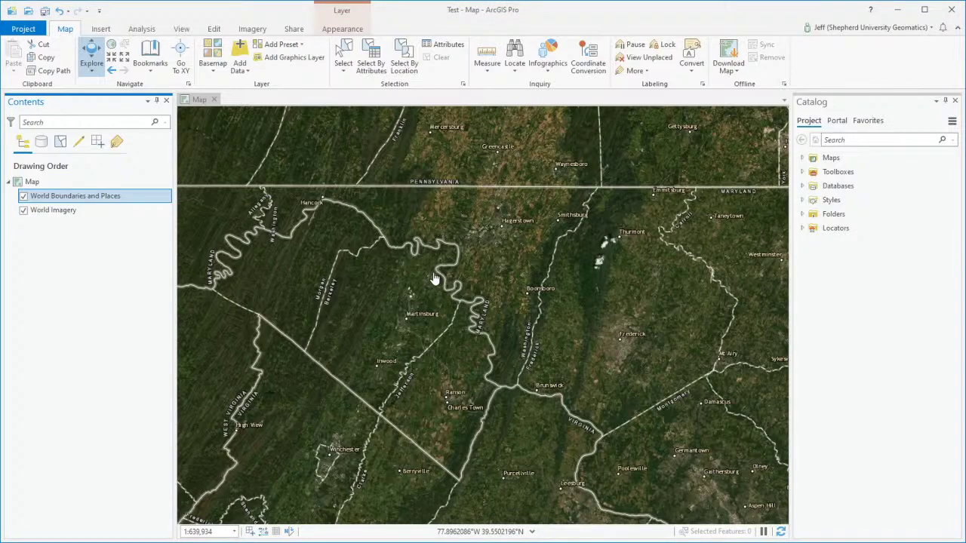
scroll(441, 287, up, 3)
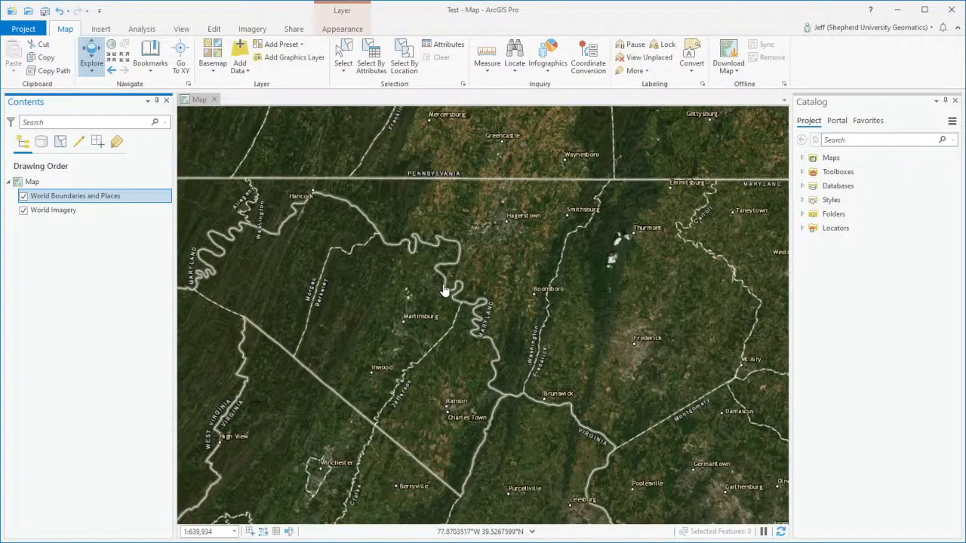
scroll(477, 344, up, 5)
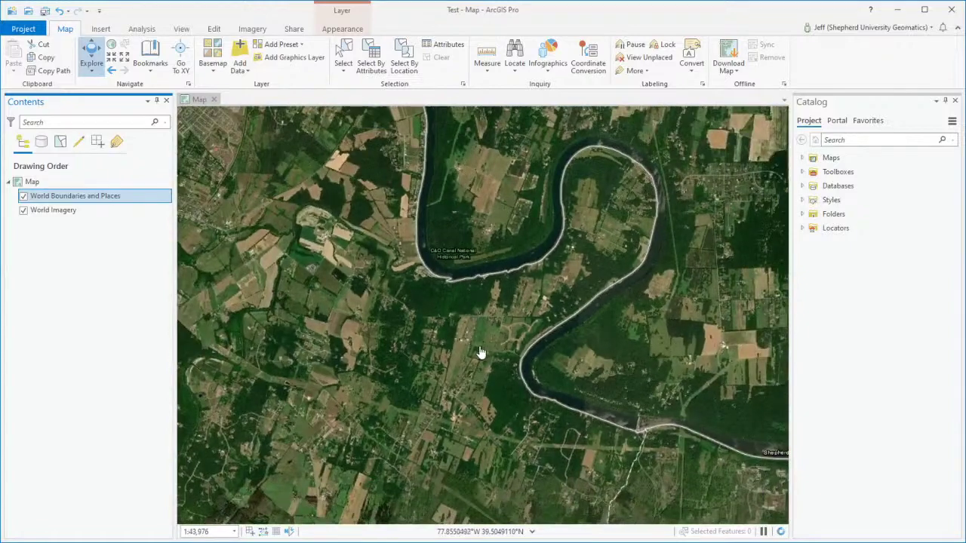
drag(480, 352, 438, 263)
scroll(438, 264, down, 2)
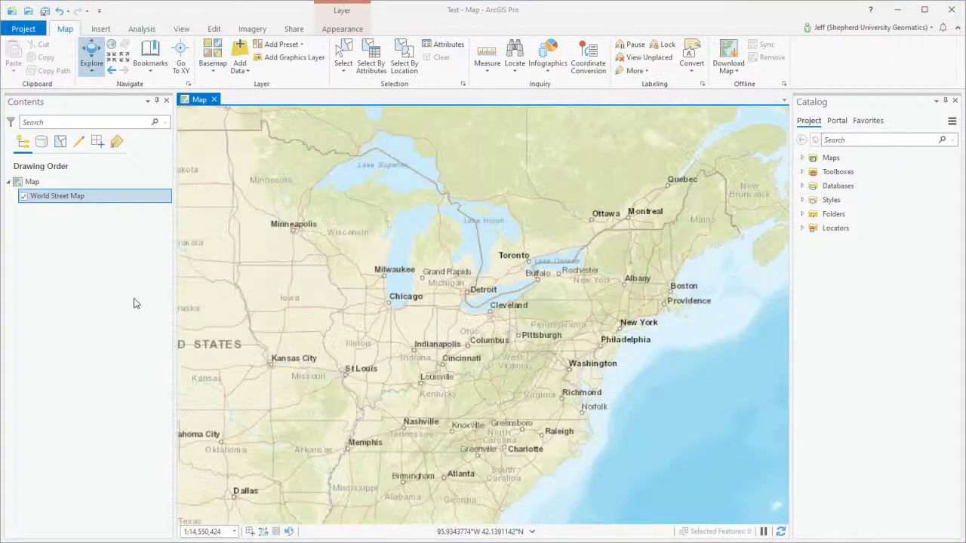
Expand Folders and UGIS4 in the Catalog, browsing the LARiverParkSite geodatabase.
click(804, 186)
click(804, 186)
click(803, 215)
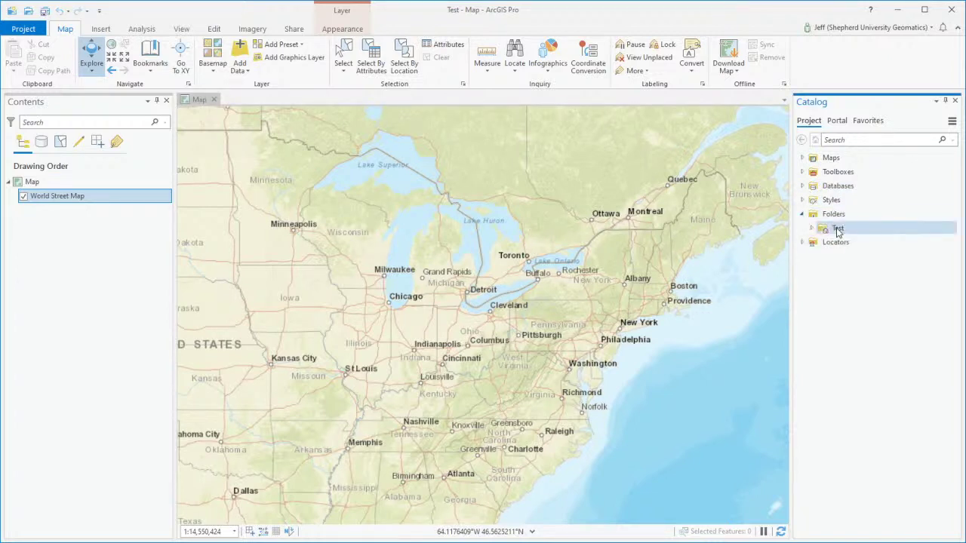
click(831, 216)
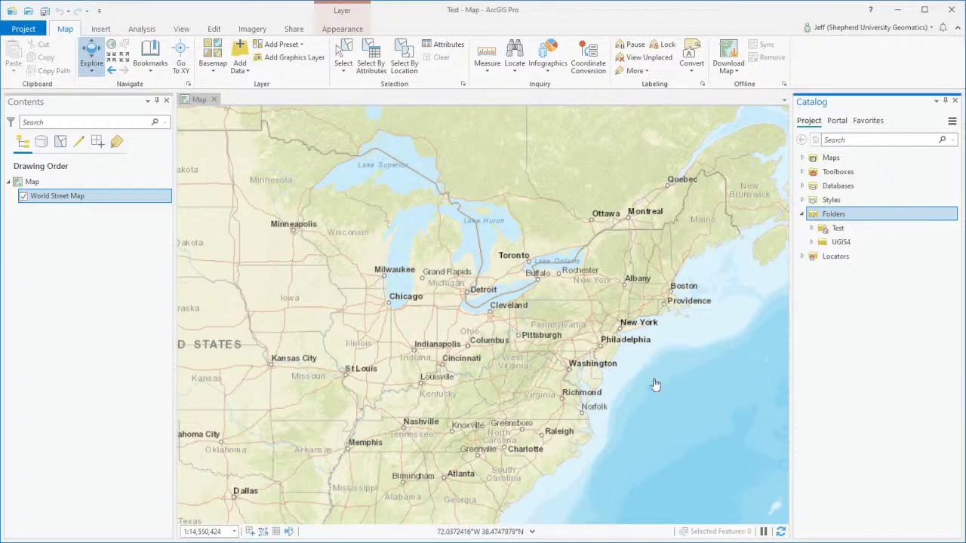
click(846, 244)
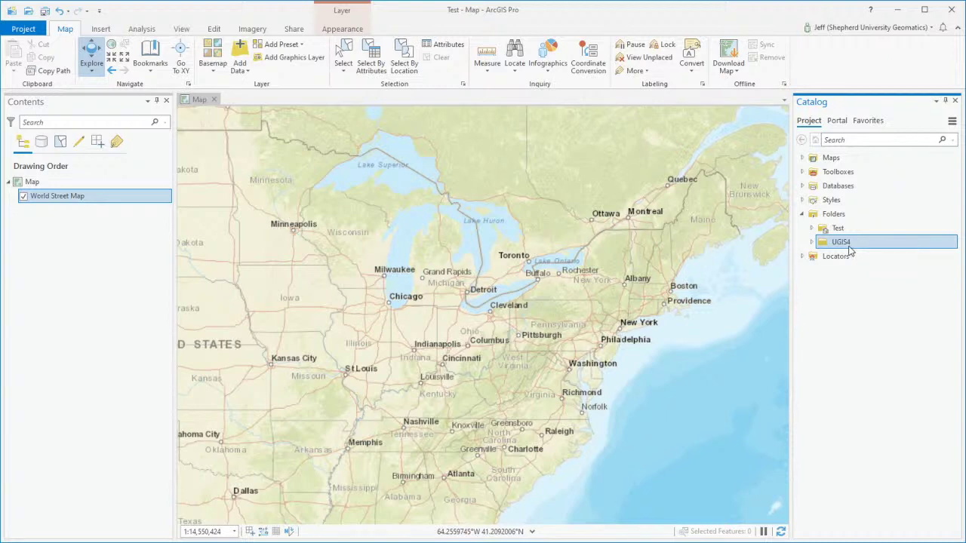
click(811, 242)
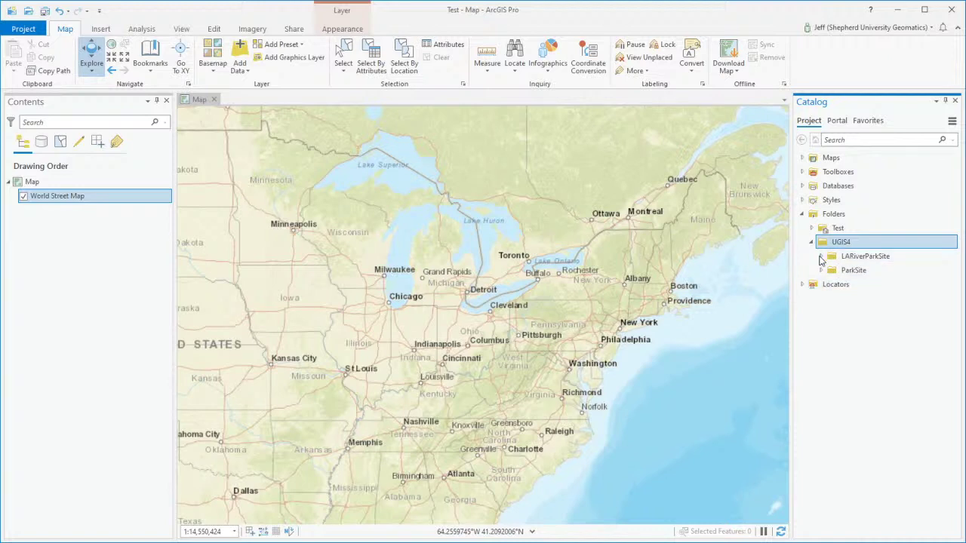
click(821, 256)
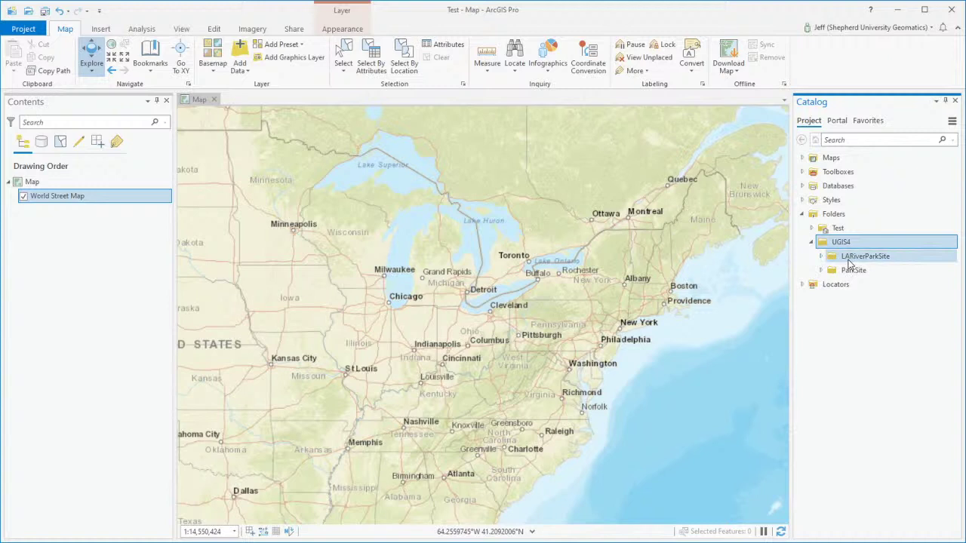
click(821, 256)
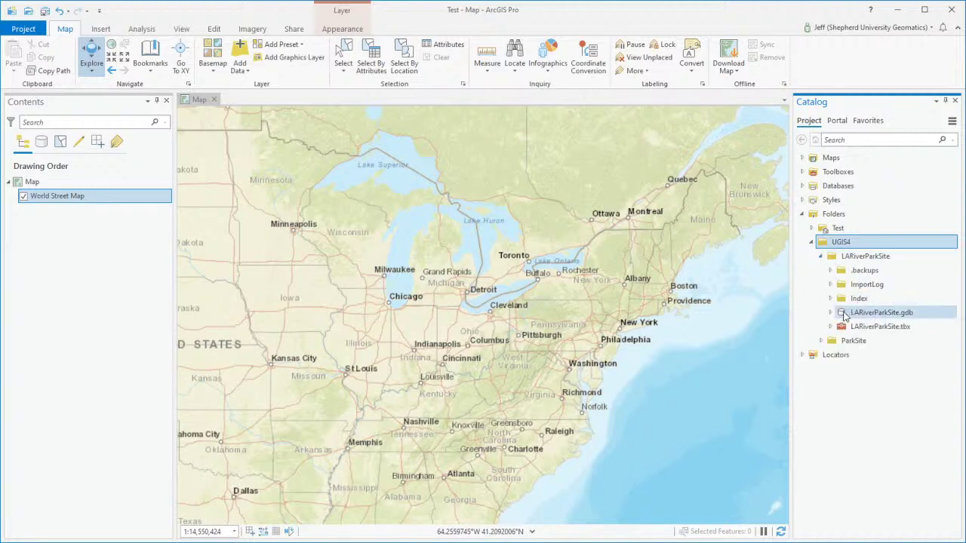
click(831, 313)
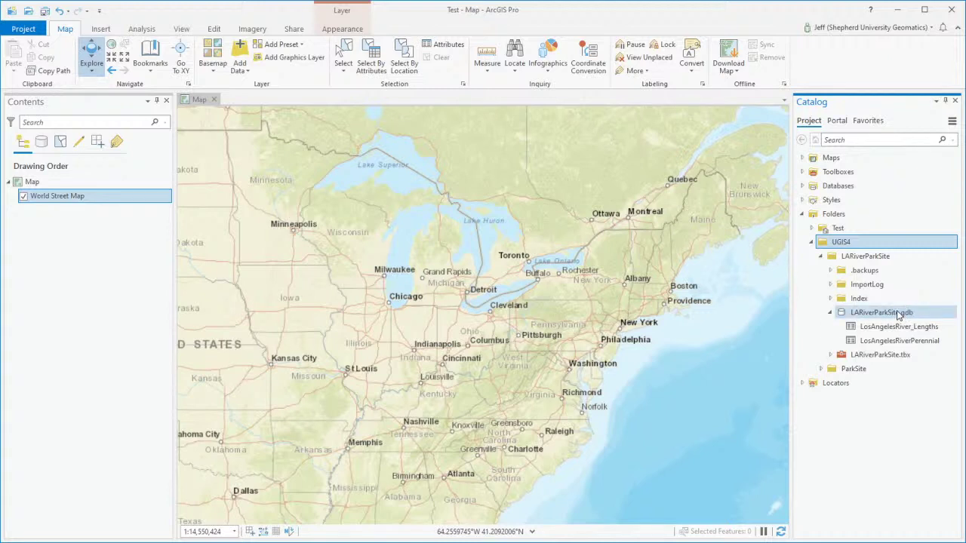
click(832, 315)
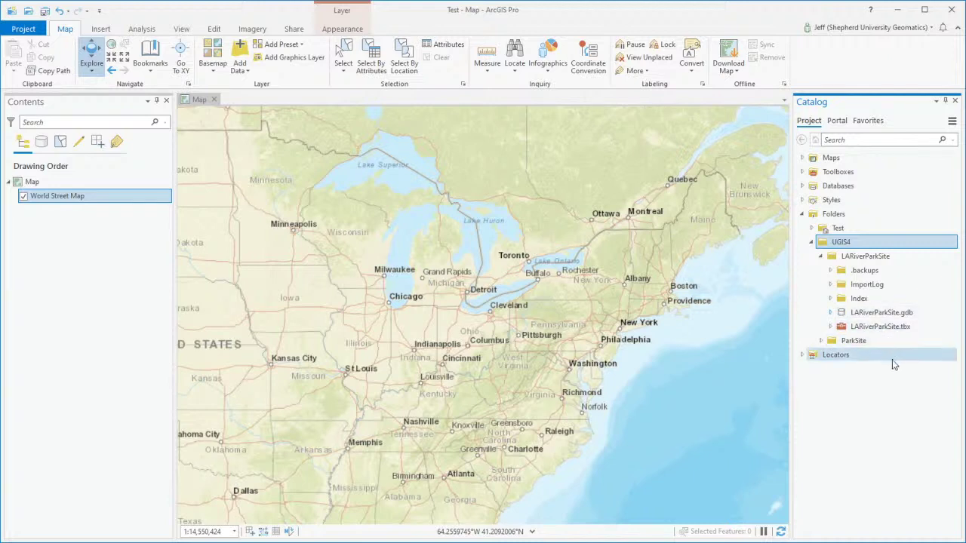
click(831, 314)
click(831, 316)
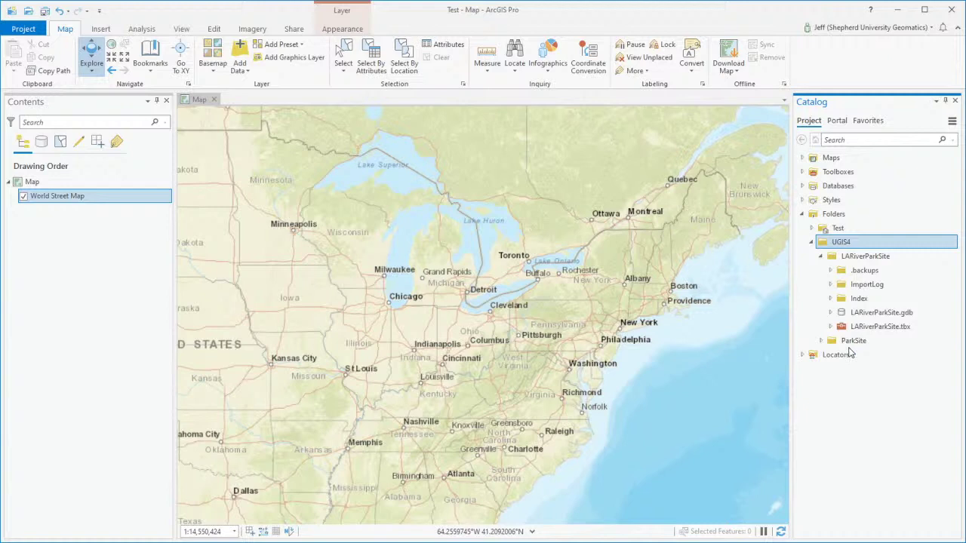
Drill into ParkSite > SourceData > ESRI.gdb > Boundary and pick City_pt.
click(821, 341)
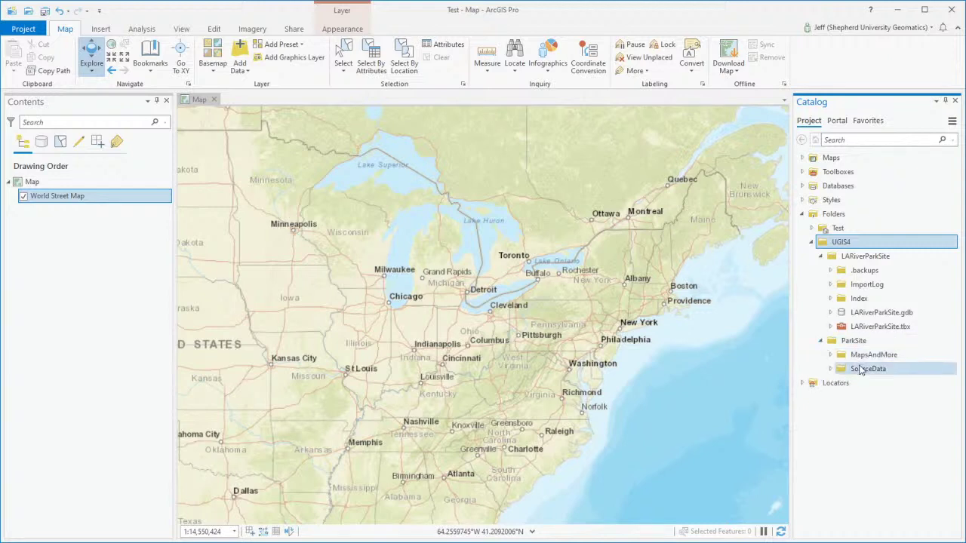
click(831, 356)
click(830, 356)
click(830, 369)
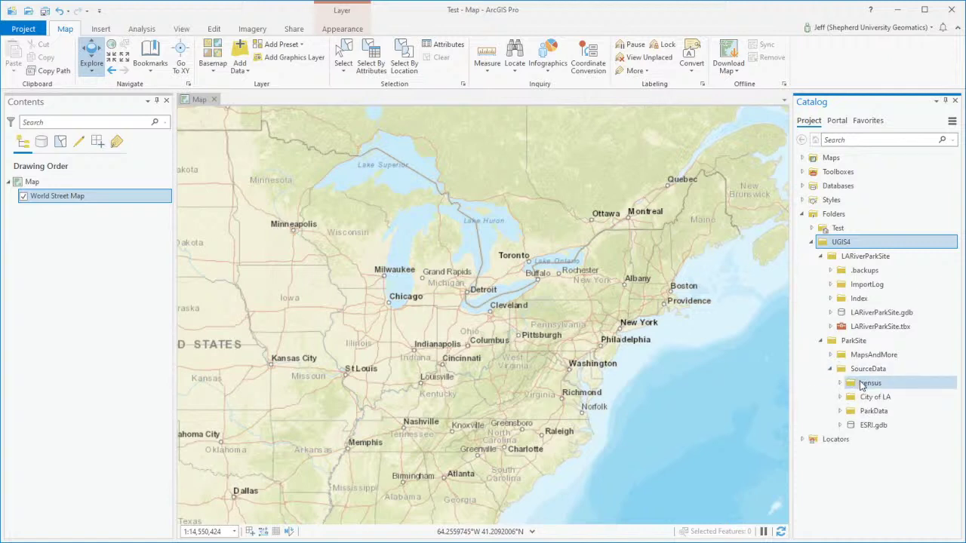
click(840, 425)
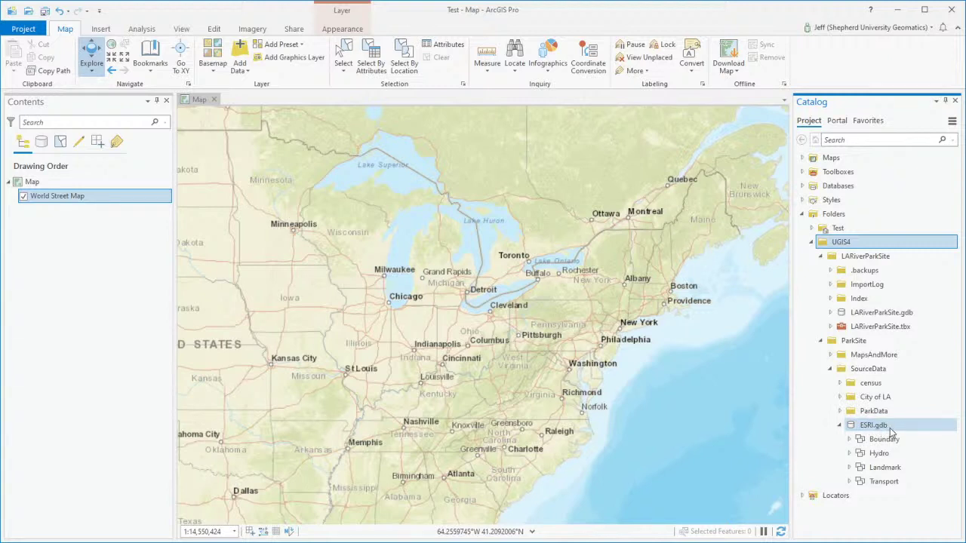
click(850, 439)
scroll(857, 444, down, 1)
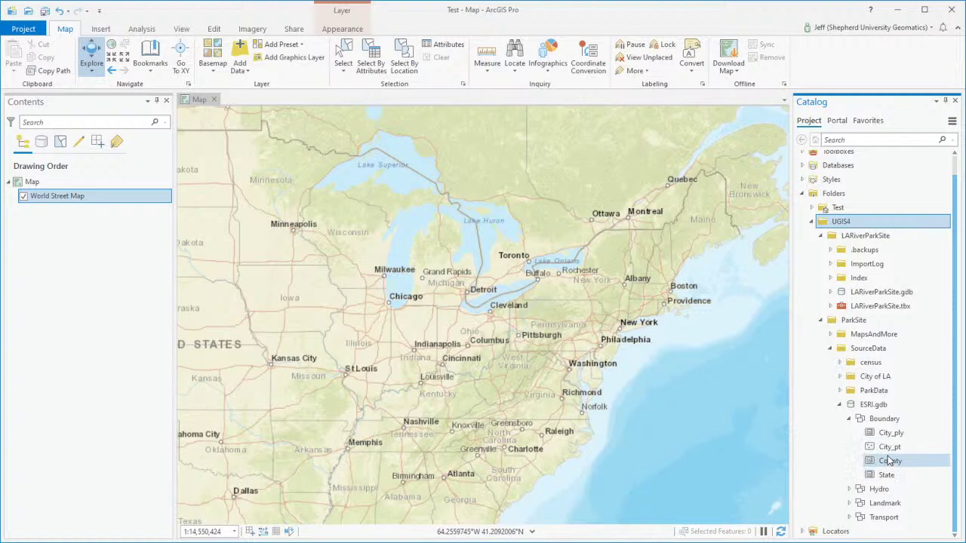
mouse_move(891, 447)
mouse_down()
mouse_move(534, 357)
mouse_move(161, 231)
mouse_move(794, 461)
mouse_move(906, 446)
mouse_move(903, 456)
mouse_up()
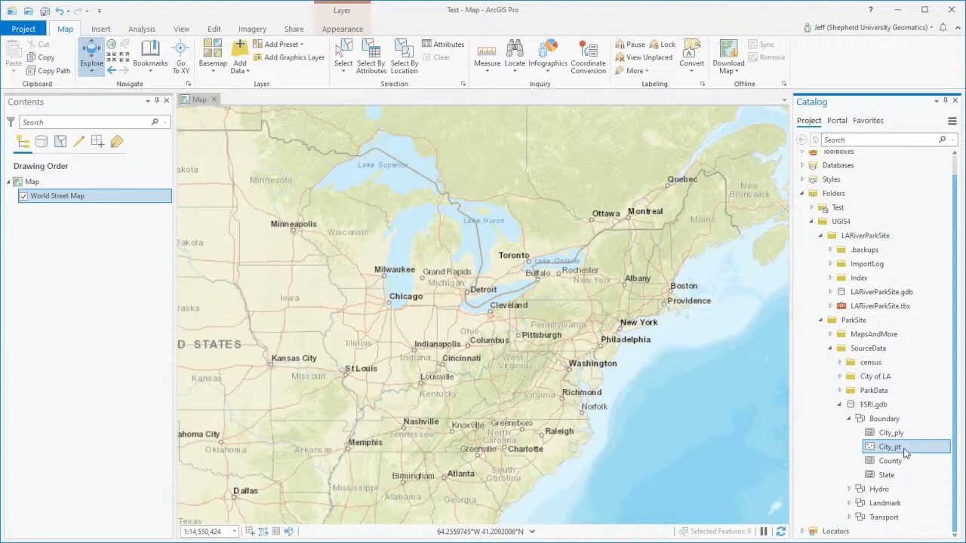
Drag City_pt into Contents as a point layer and pan to the eastern United States.
drag(705, 384, 78, 191)
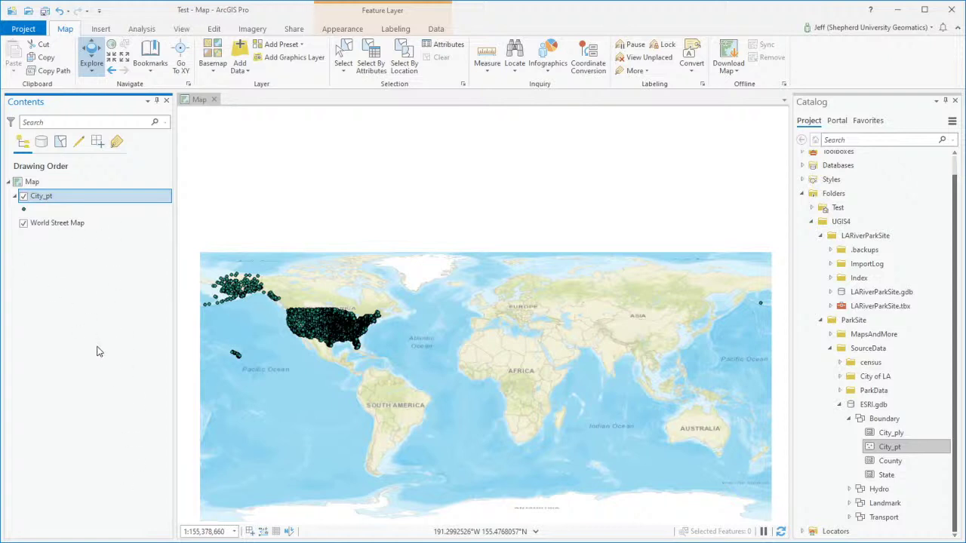
click(35, 183)
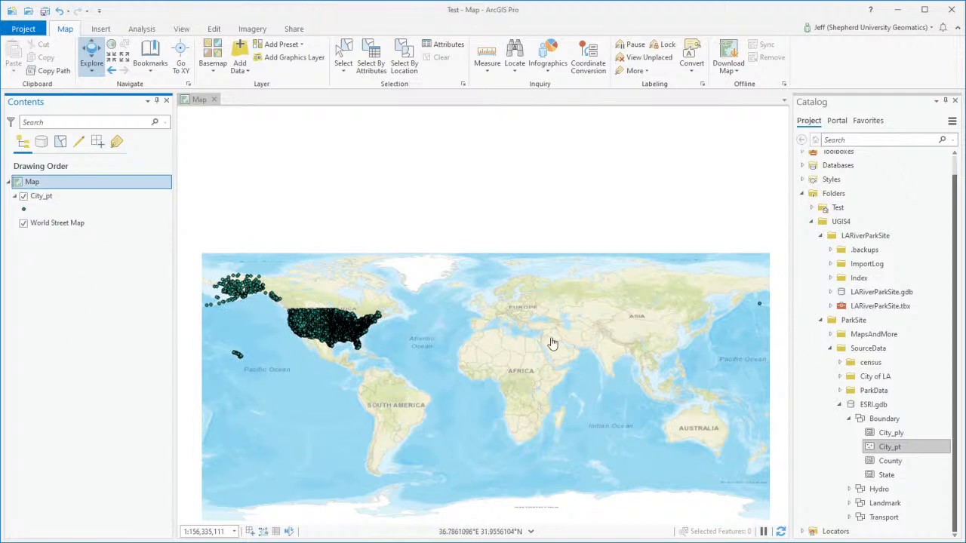
drag(329, 335, 446, 345)
scroll(448, 345, up, 6)
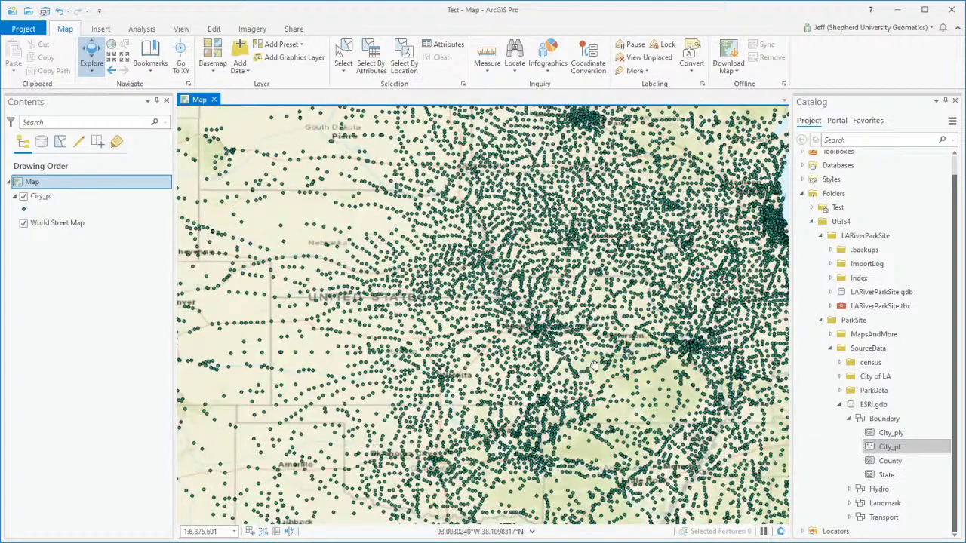
drag(595, 365, 305, 356)
drag(616, 377, 496, 375)
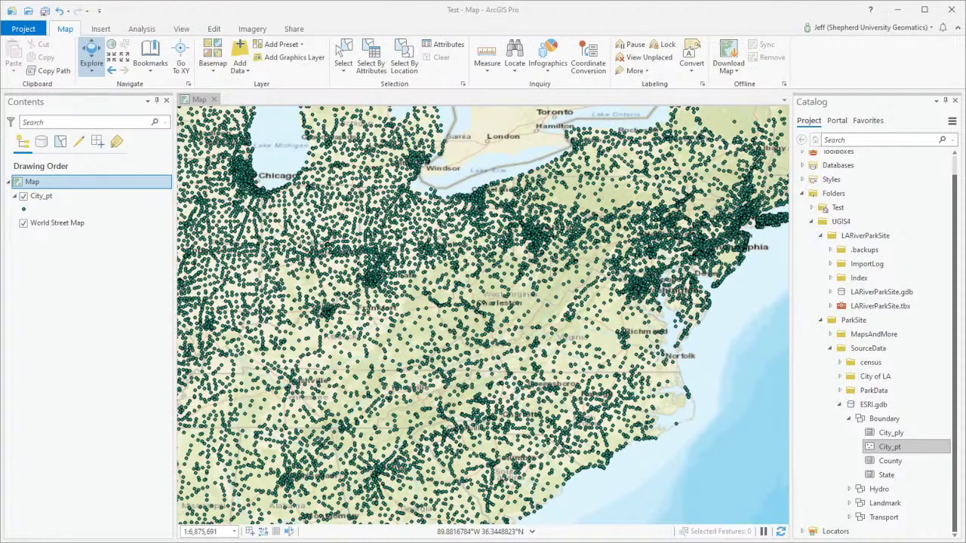
click(117, 355)
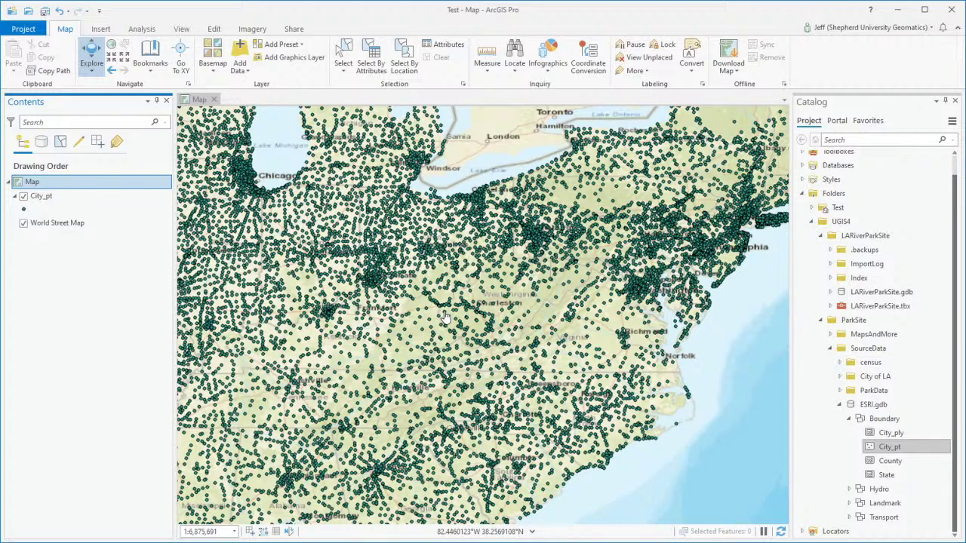
Rename the City_pt layer to 'Cities'.
click(41, 197)
click(64, 201)
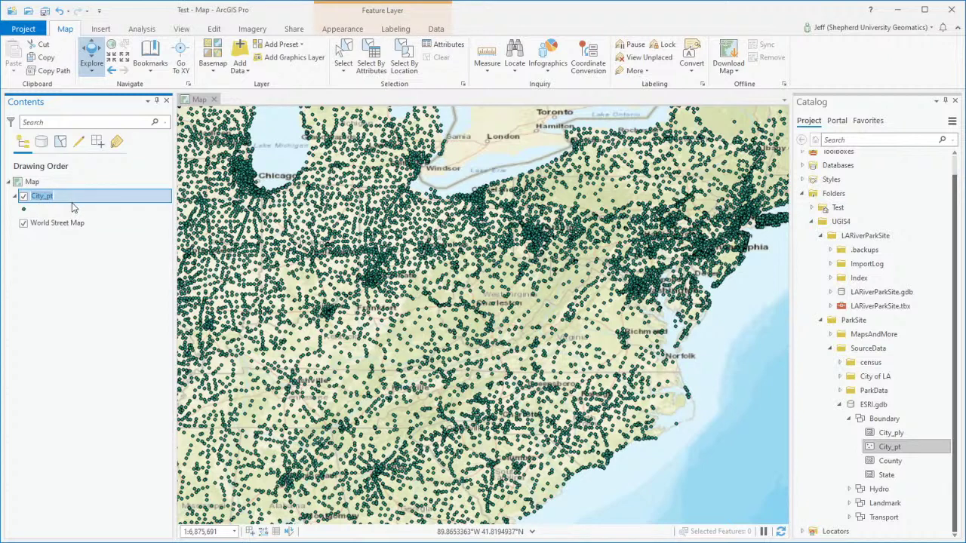
text(Cit)
key(Return)
Switch to the Select tool and zoom in toward Martinsburg.
click(344, 56)
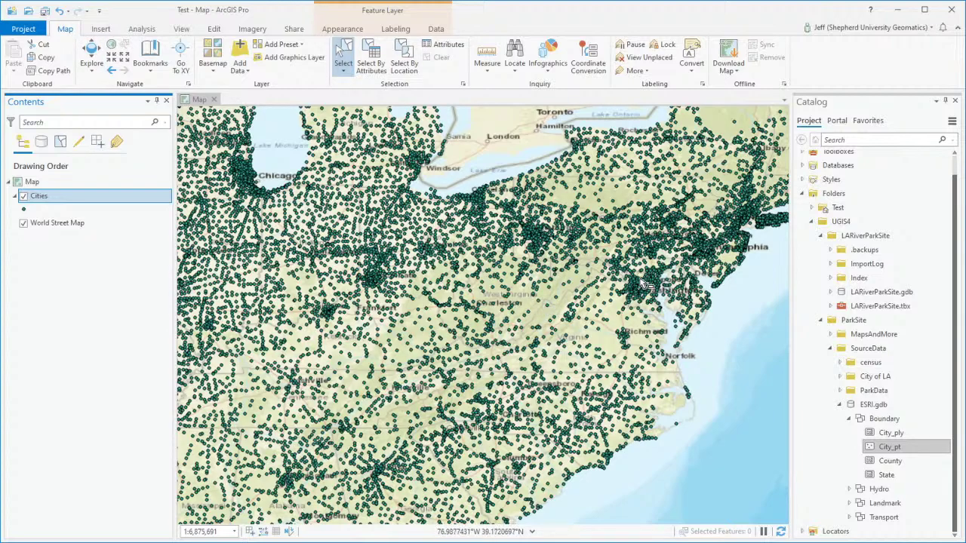
scroll(619, 279, up, 1)
scroll(618, 278, up, 1)
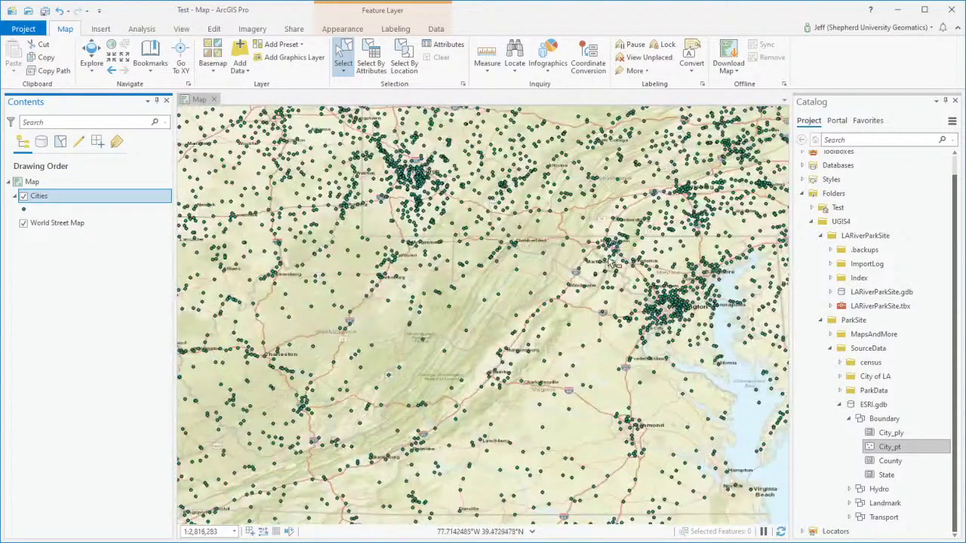
scroll(615, 266, up, 1)
scroll(613, 266, up, 3)
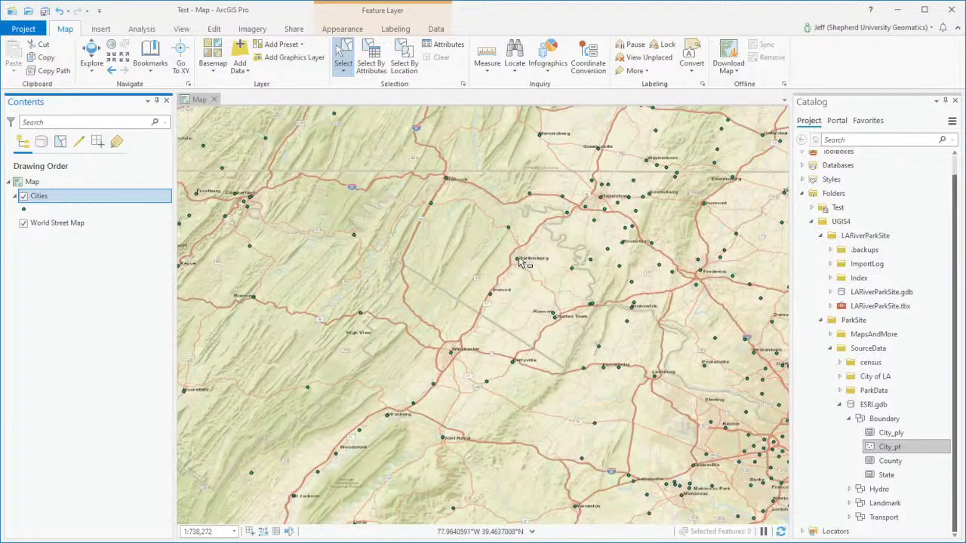
Select the Martinsburg point on the map, then highlight the Cities layer in Contents.
click(519, 260)
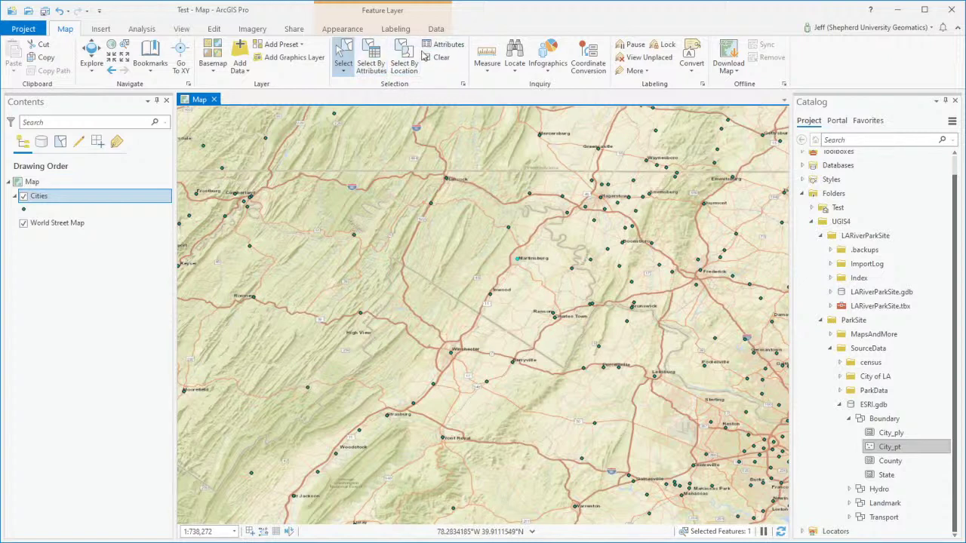
click(519, 262)
click(36, 197)
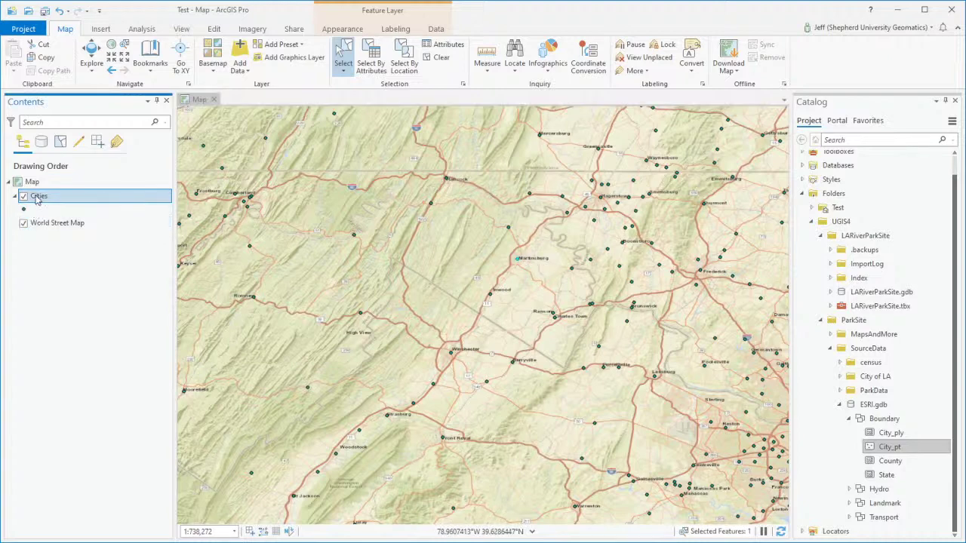
Open the Cities attribute table with Ctrl+T and browse its 25,150 records, toggling Martinsburg and Inwood.
key(ctrl+t)
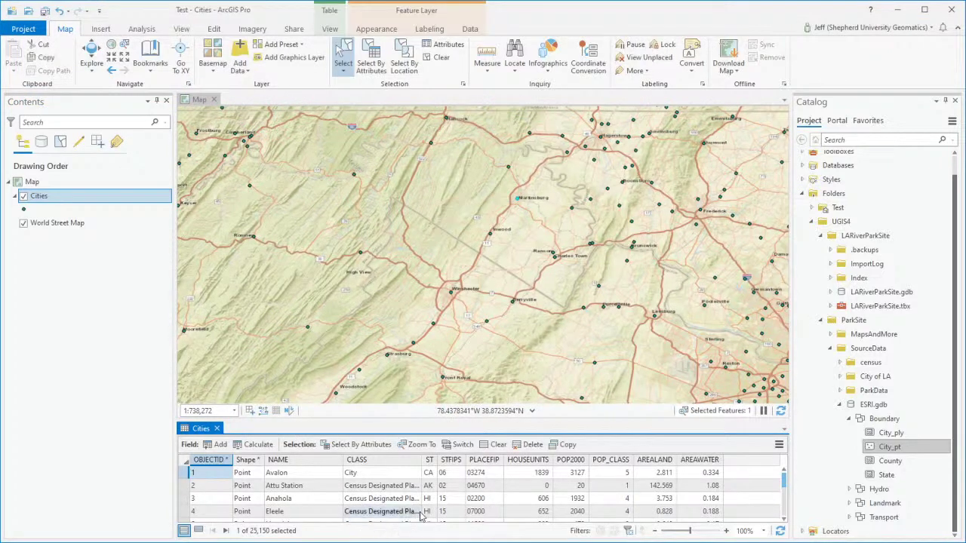
click(37, 199)
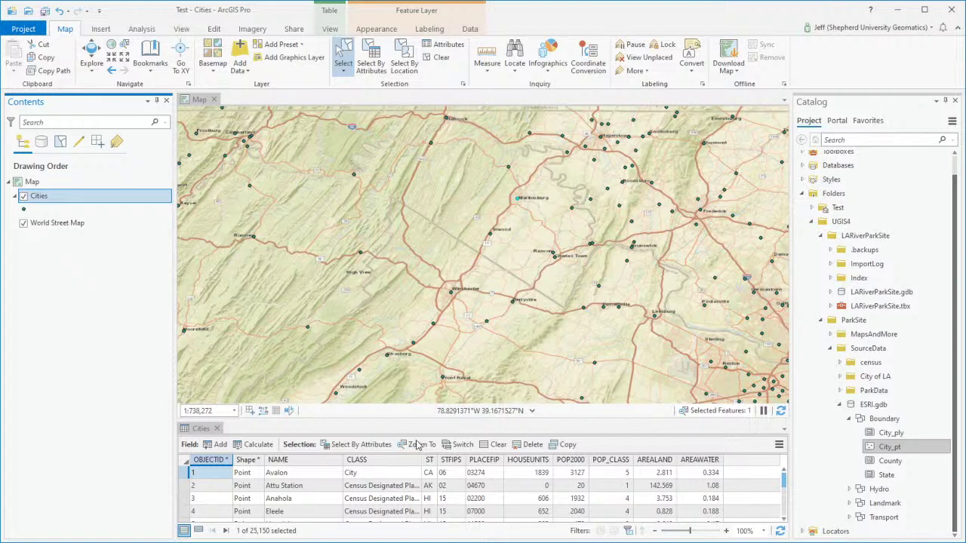
click(491, 235)
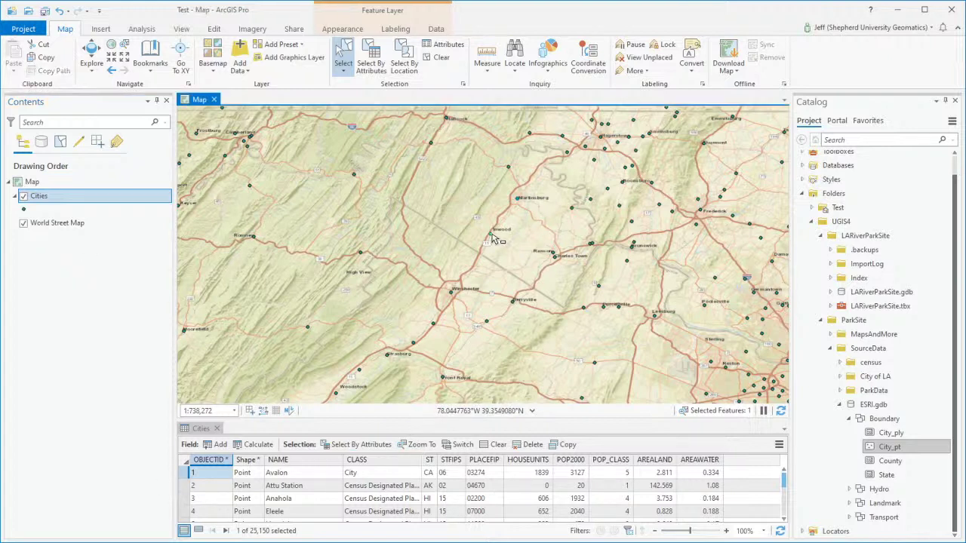
click(517, 201)
click(489, 234)
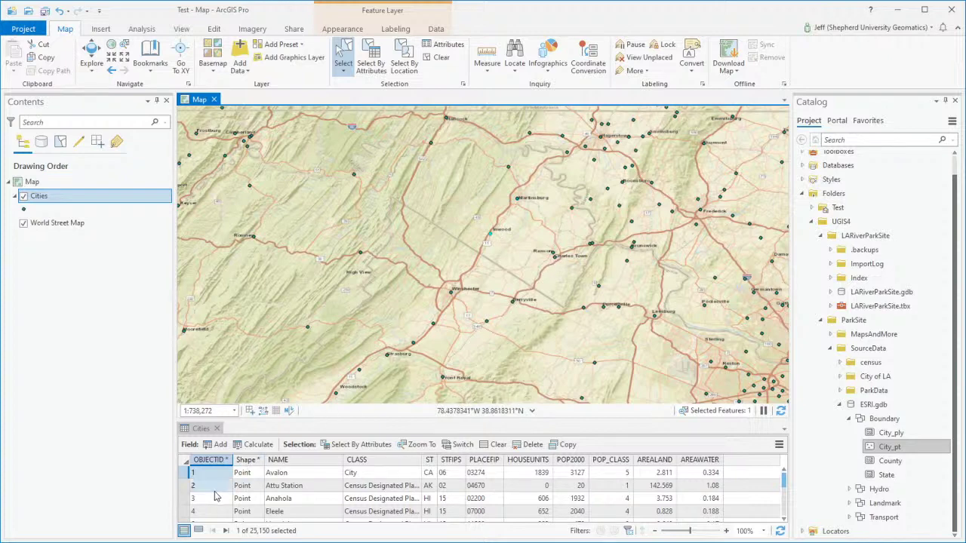
scroll(483, 490, down, 9)
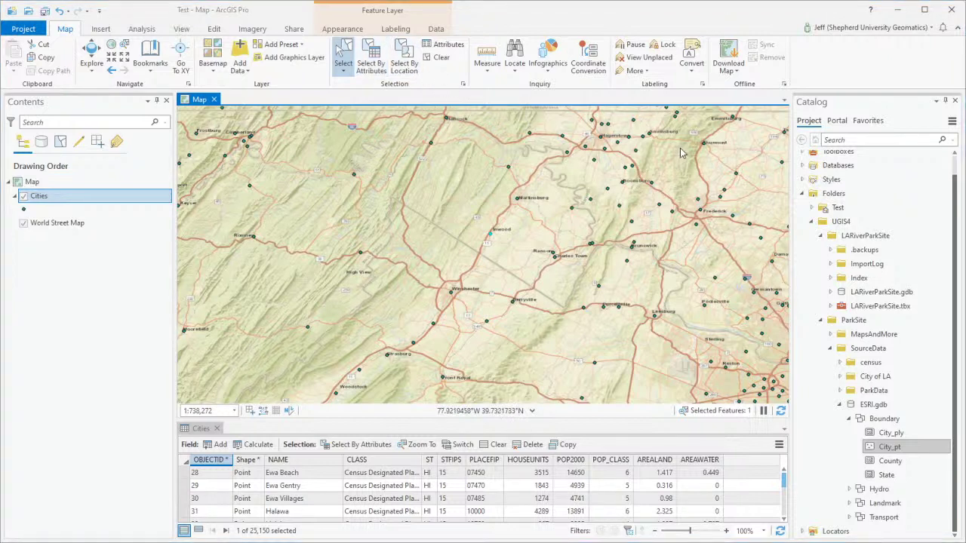
click(518, 198)
scroll(408, 492, down, 6)
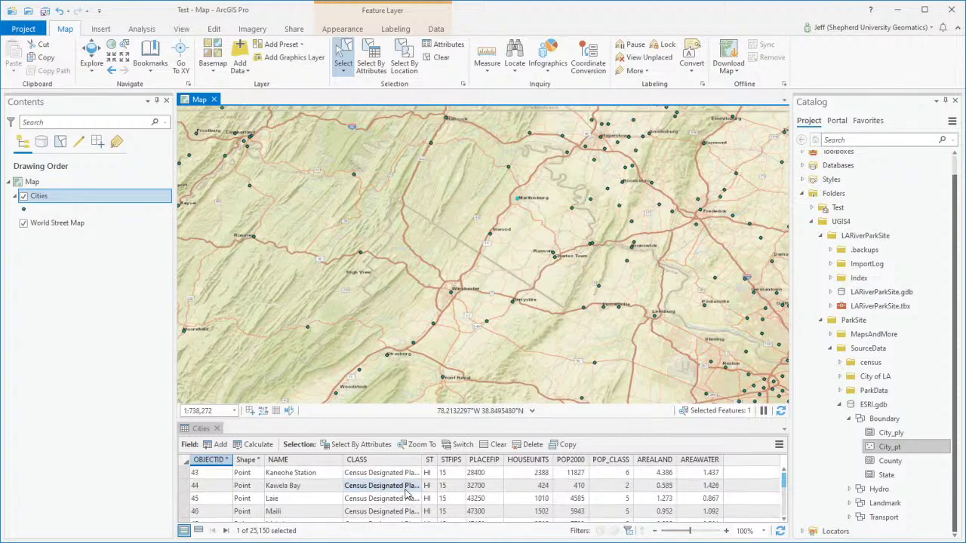
scroll(349, 480, down, 2)
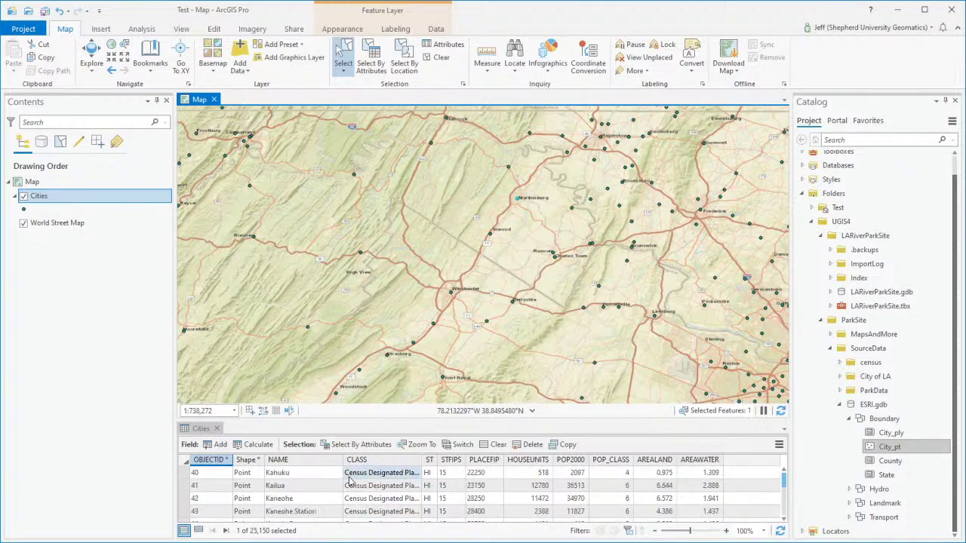
scroll(349, 481, up, 3)
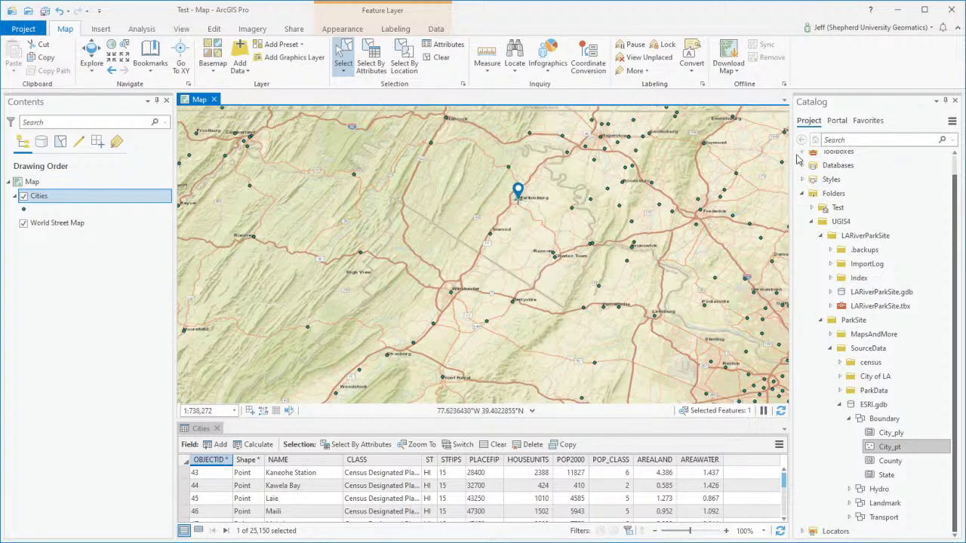
Inspect a Cities table record, clear the selection and close the attribute table.
click(490, 235)
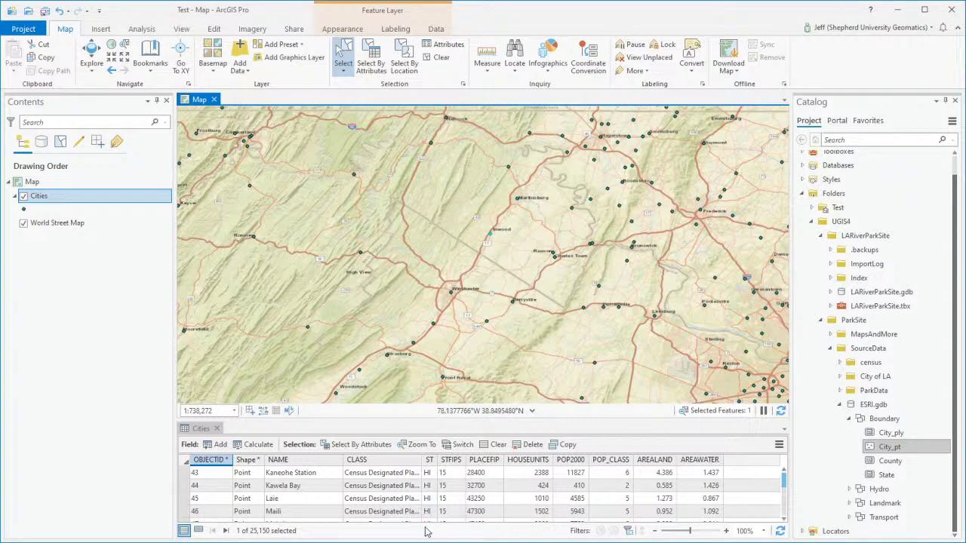
click(532, 486)
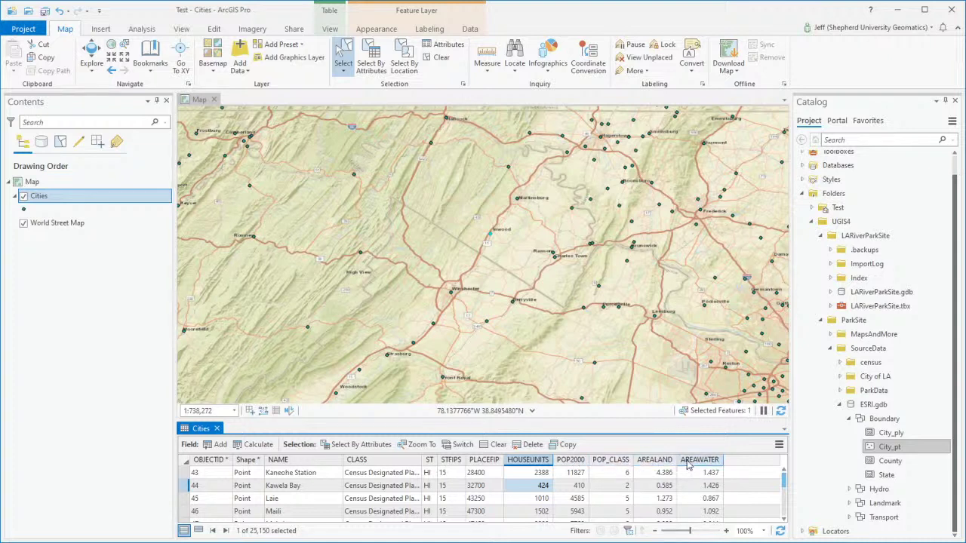
click(479, 306)
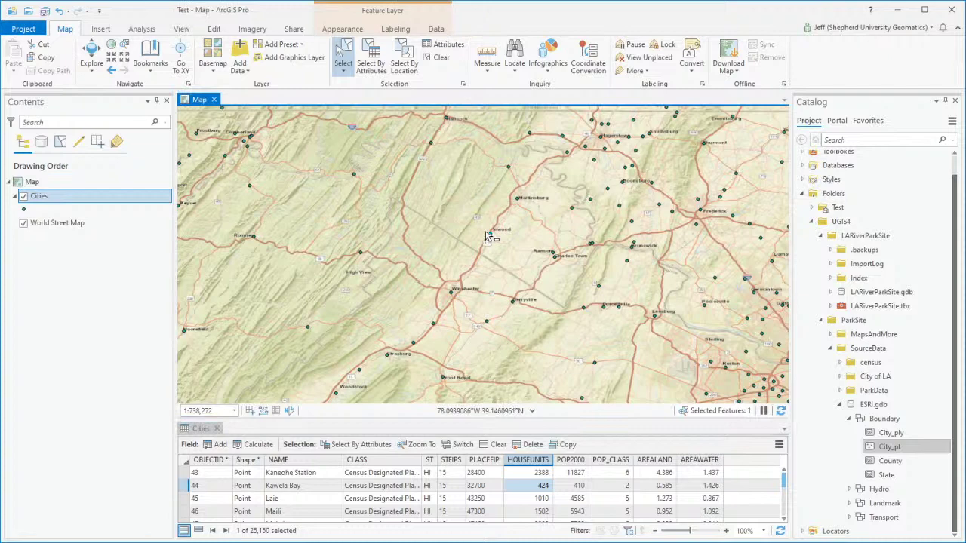
click(216, 428)
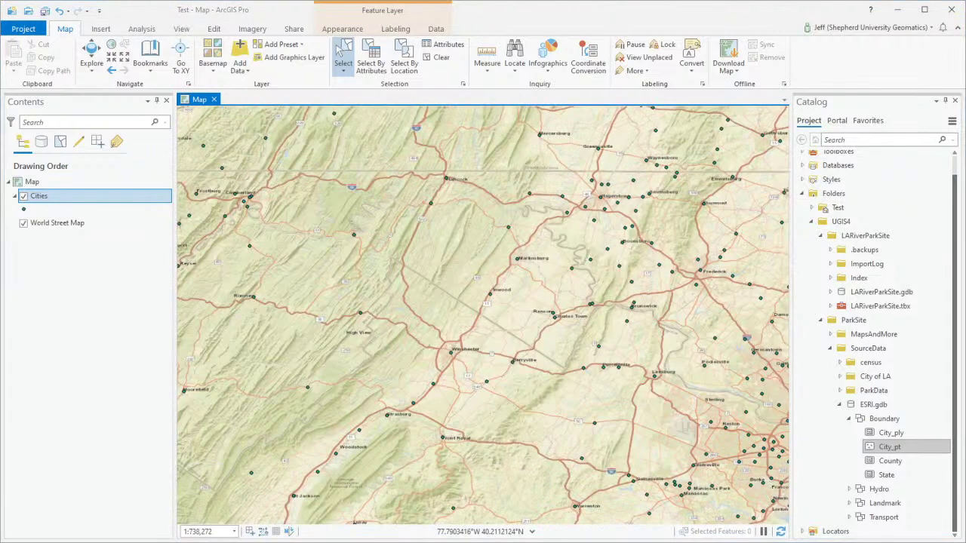
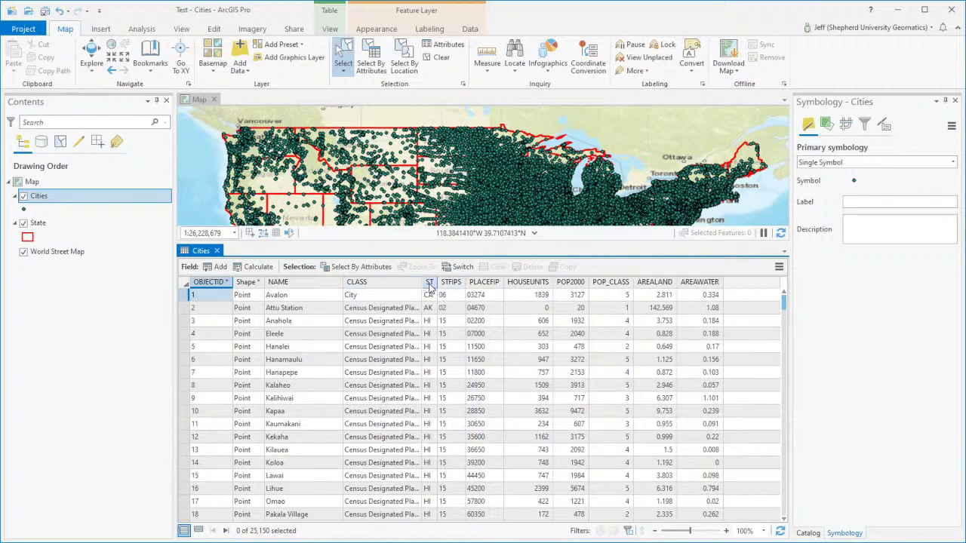
Scroll through the Cities attribute table records, then close the table.
scroll(428, 353, down, 4)
scroll(428, 359, down, 14)
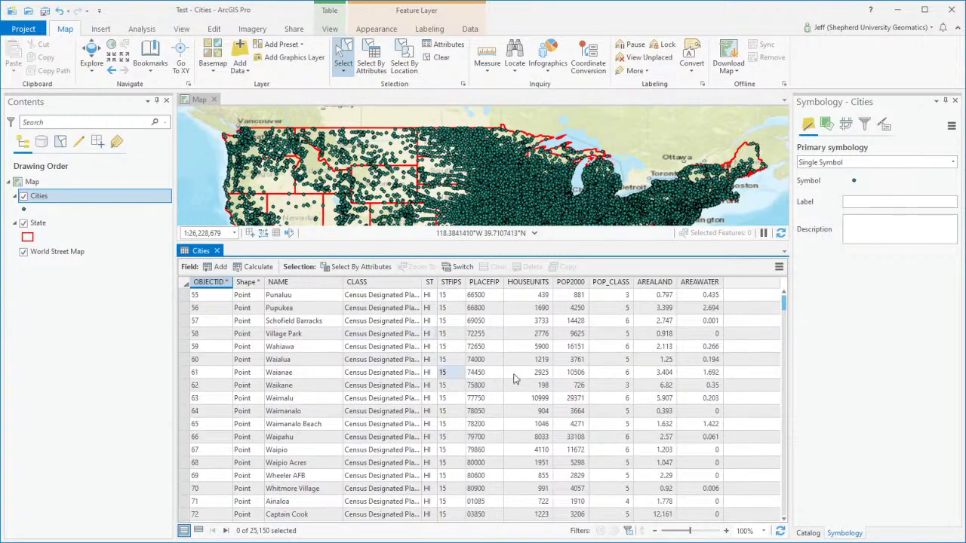
drag(782, 311, 782, 353)
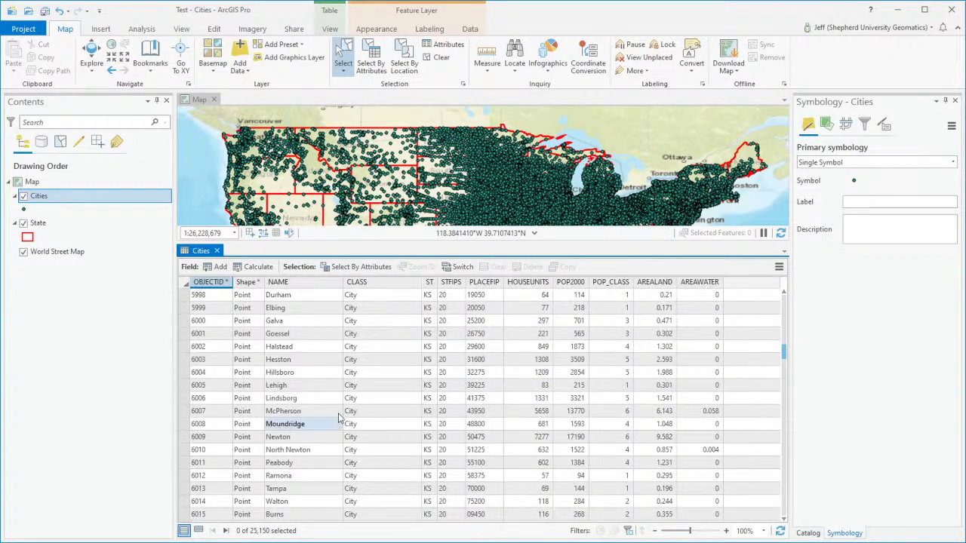
scroll(428, 412, up, 20)
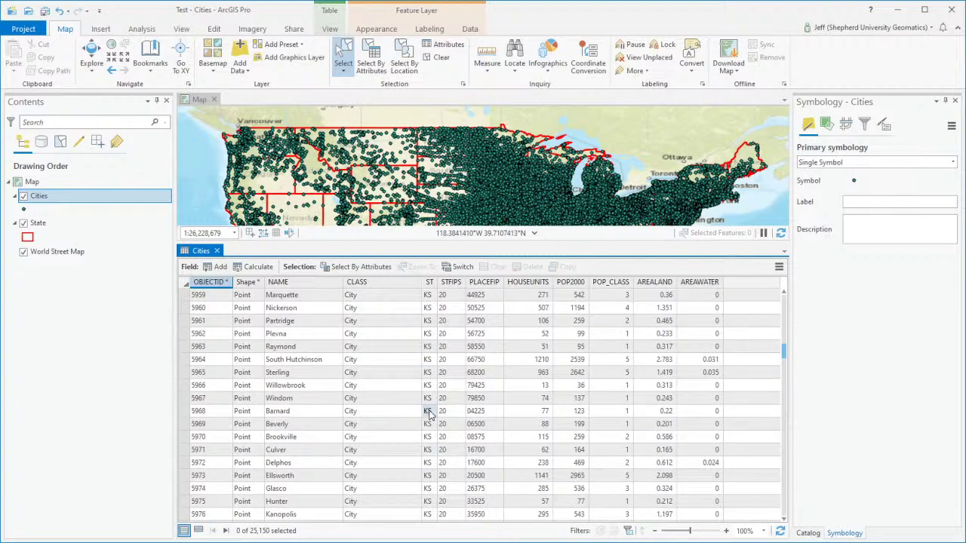
scroll(437, 417, up, 5)
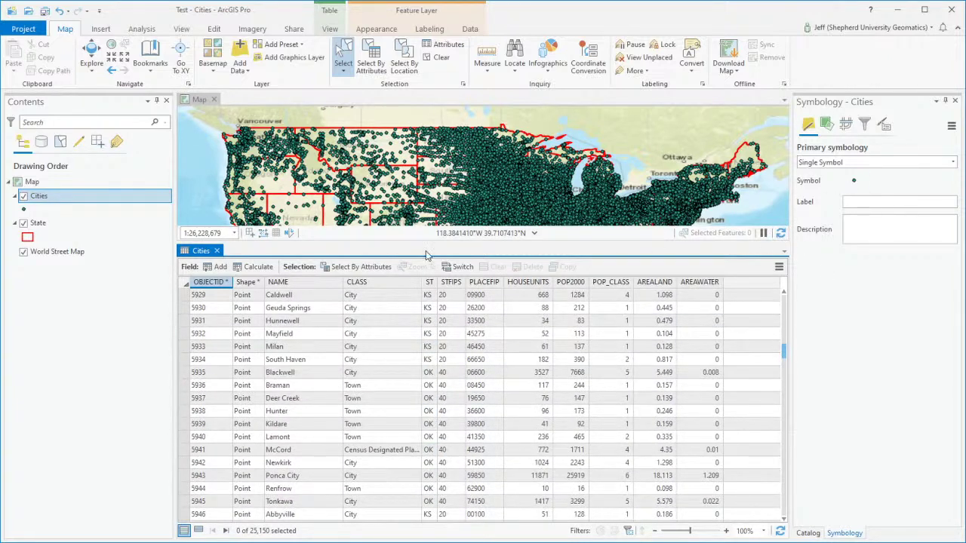
click(217, 252)
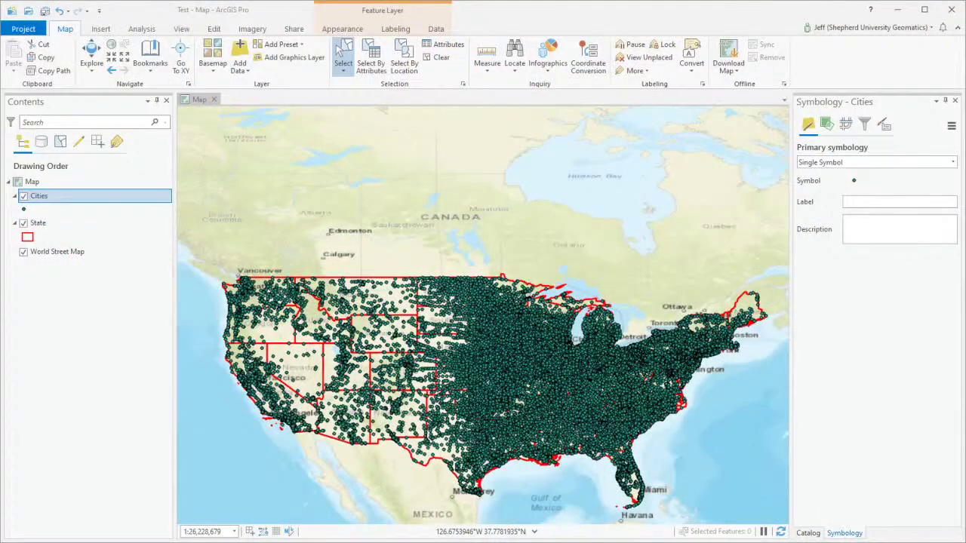
click(82, 345)
Bring up OBS Studio's Display Capture properties, showing Display 1 at 2560x1080.
click(41, 207)
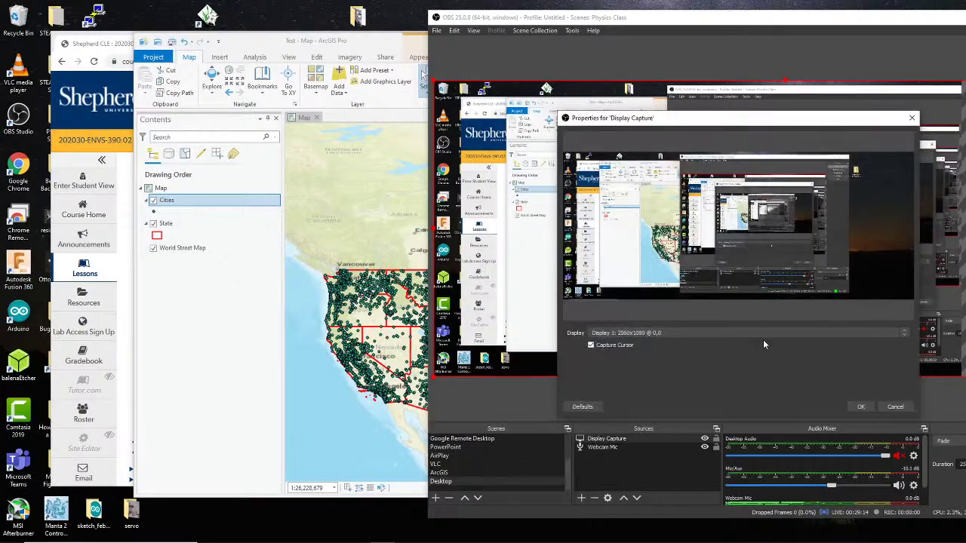
Confirm the Display Capture settings, move OBS aside, and maximize ArcGIS Pro full-screen.
click(864, 407)
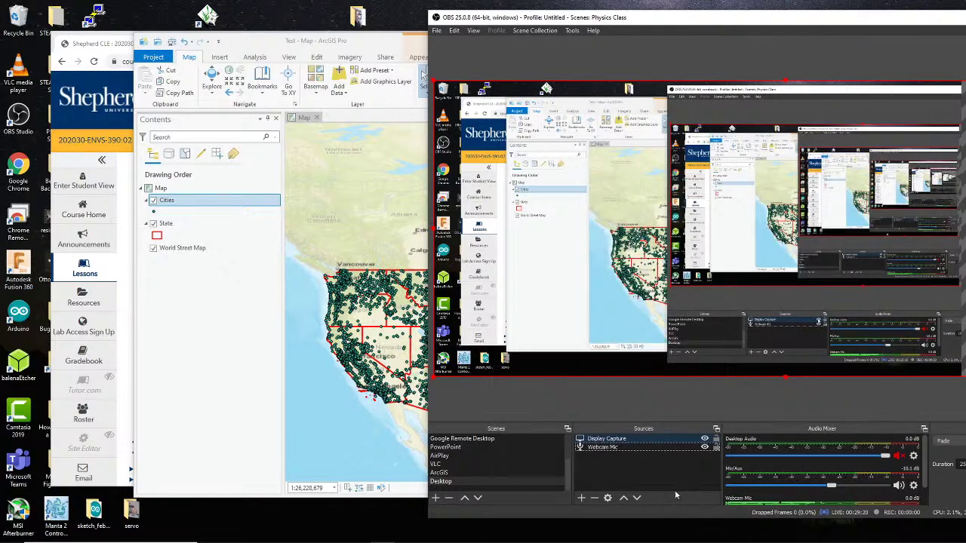
click(658, 467)
drag(949, 23, 965, 23)
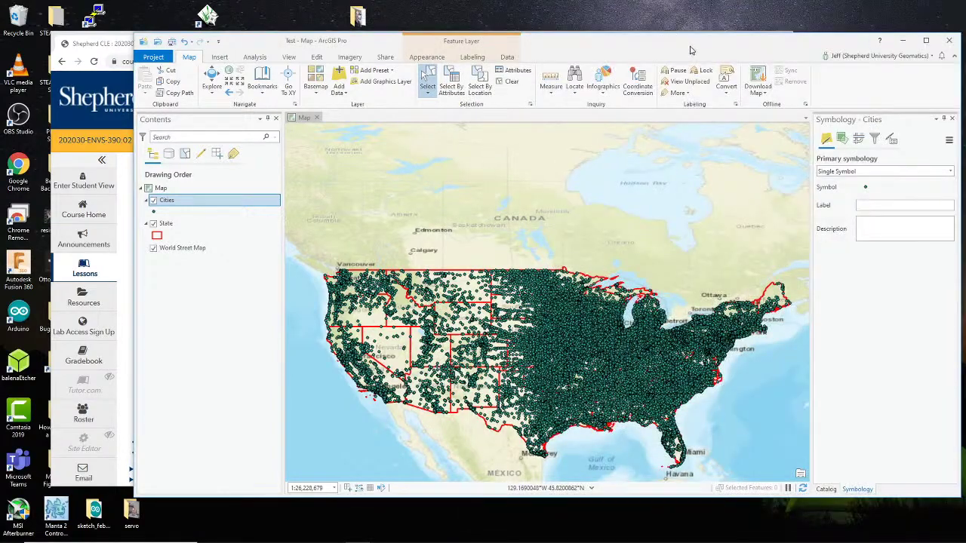
drag(685, 43, 782, 43)
double_click(905, 37)
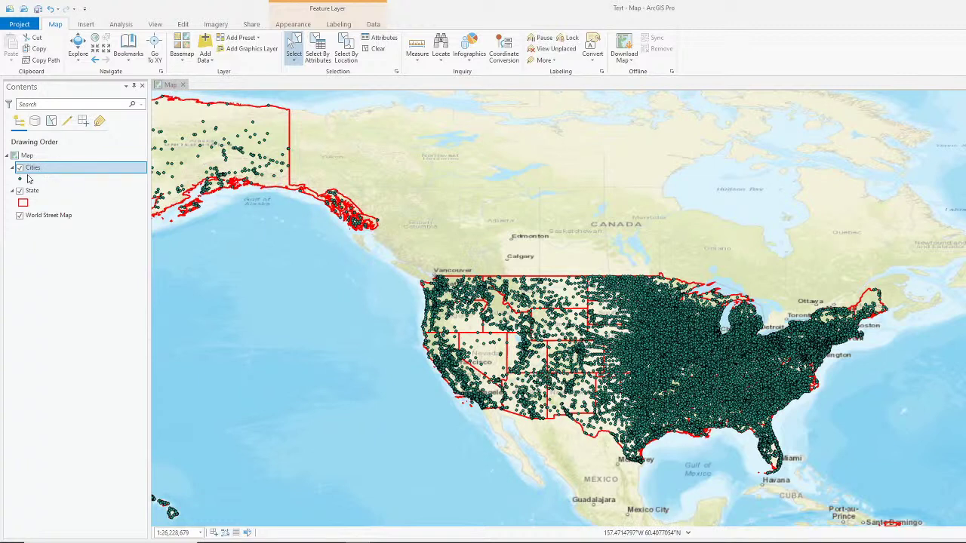
Select the Cities layer in Contents and bring up its context menu.
click(108, 332)
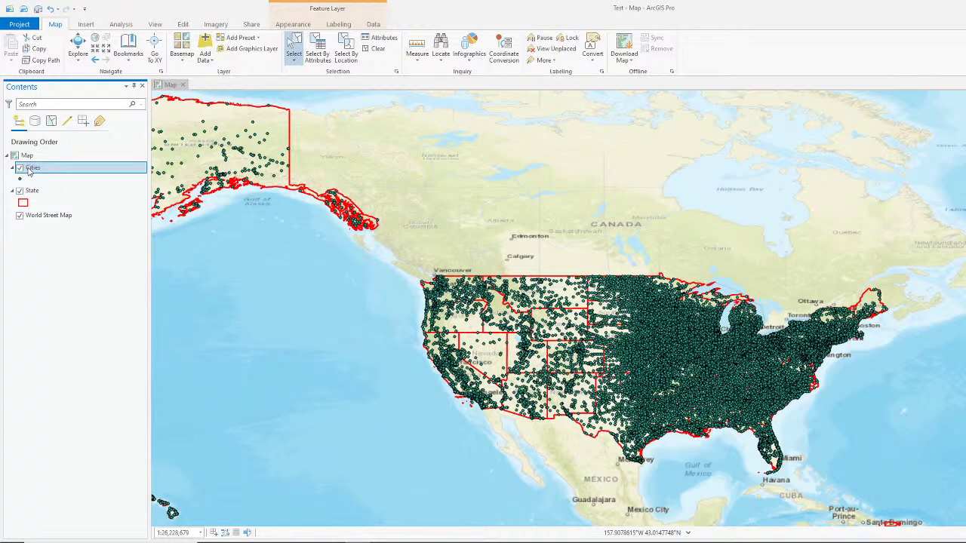
right_click(29, 172)
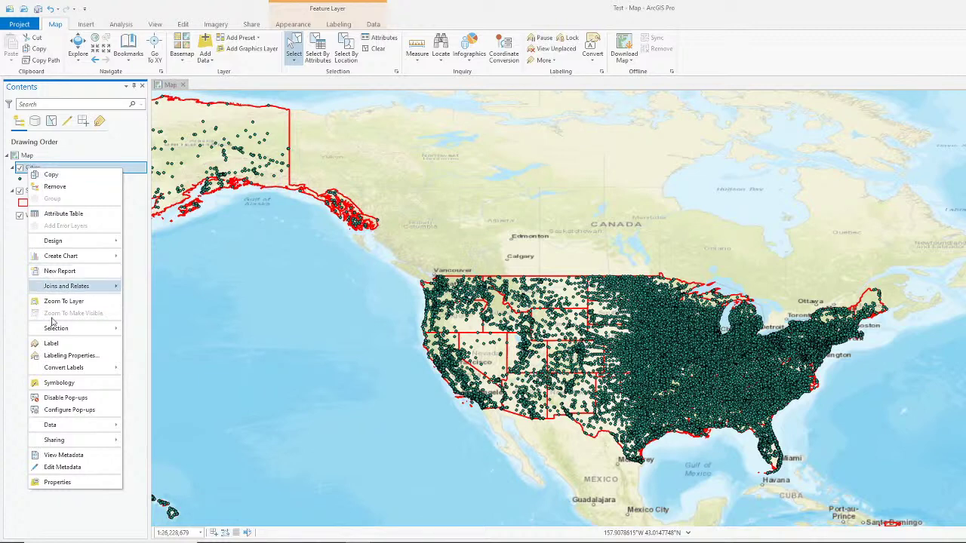
Open Cities Layer Properties, review the General and Source pages, then show Definition Query.
click(71, 483)
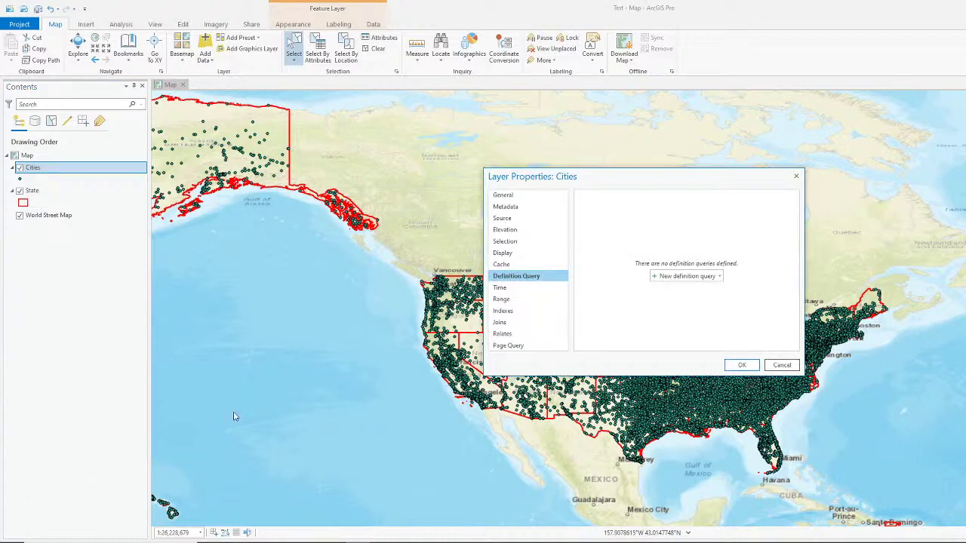
drag(671, 182, 544, 156)
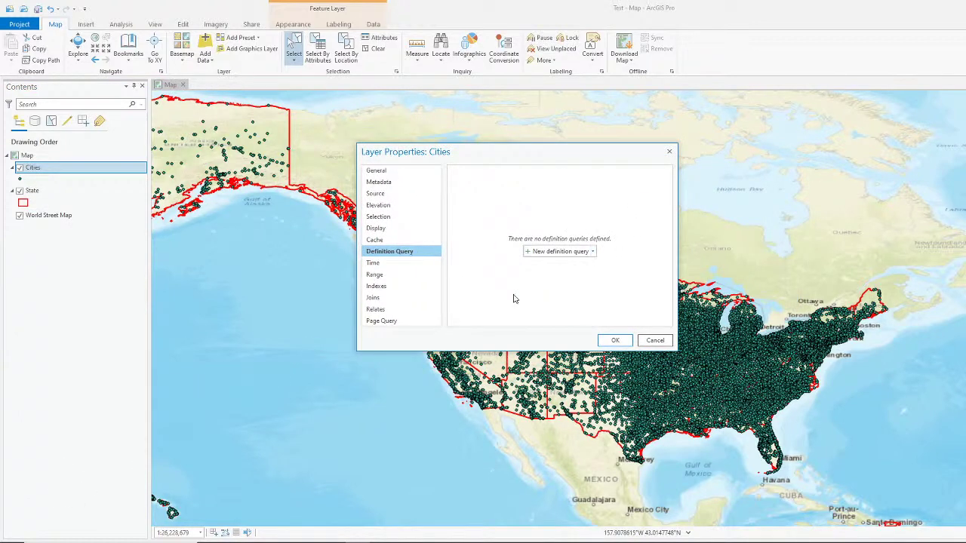
click(391, 173)
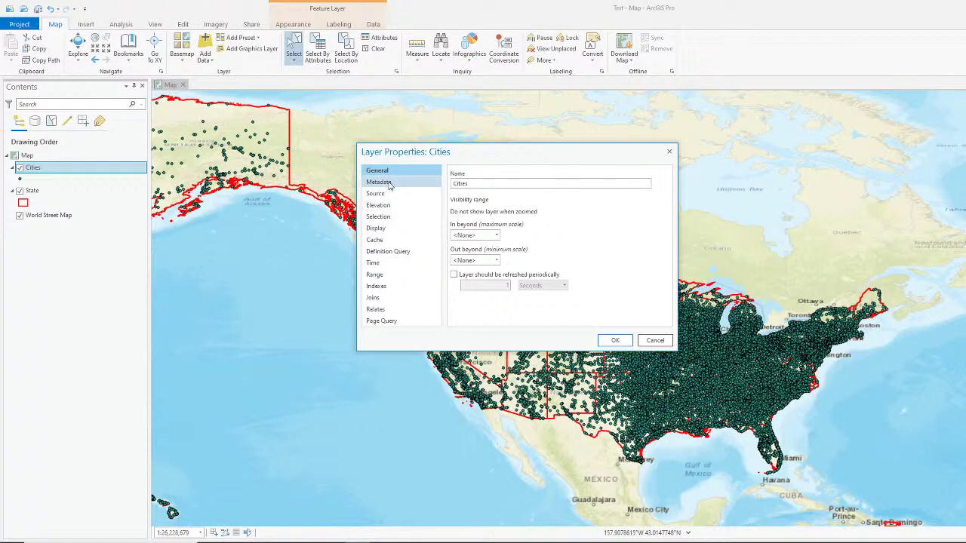
click(390, 195)
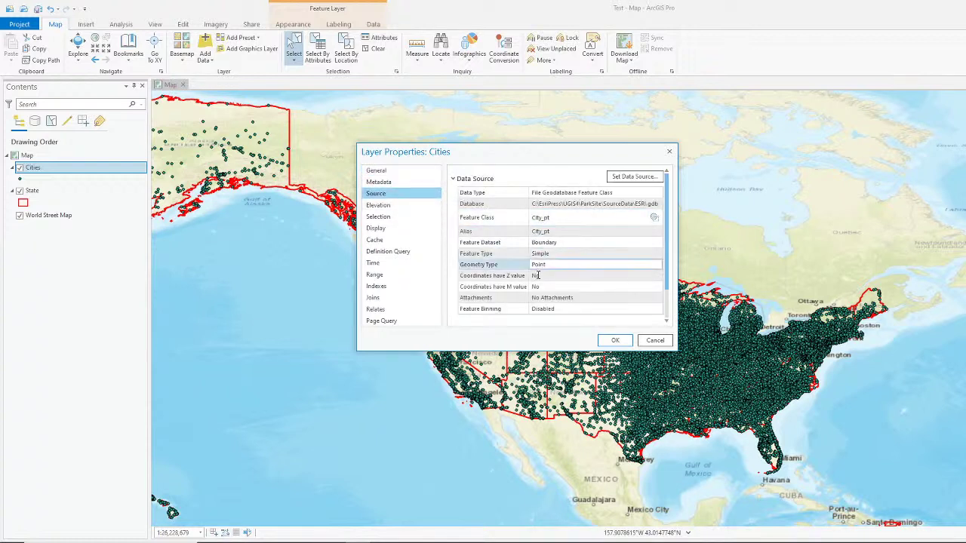
scroll(521, 290, down, 2)
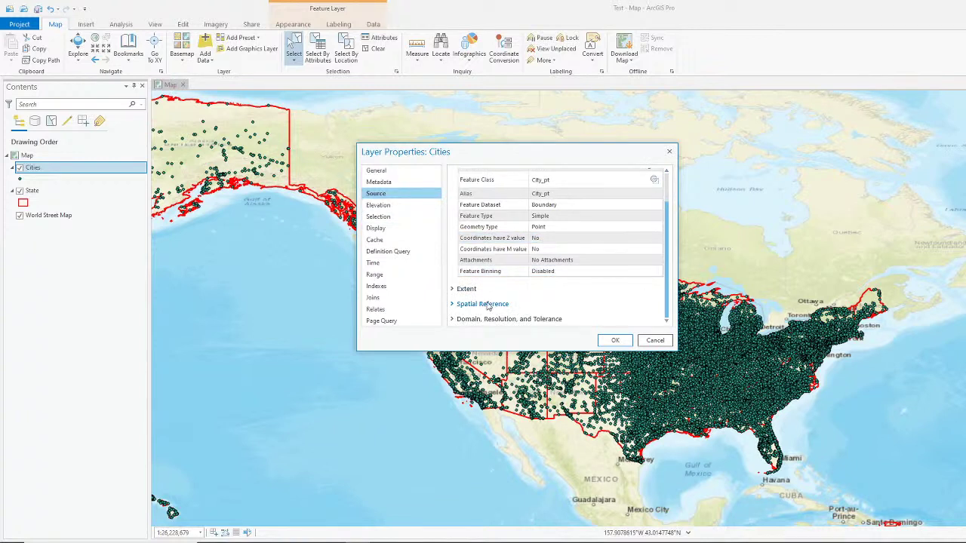
click(483, 304)
click(483, 304)
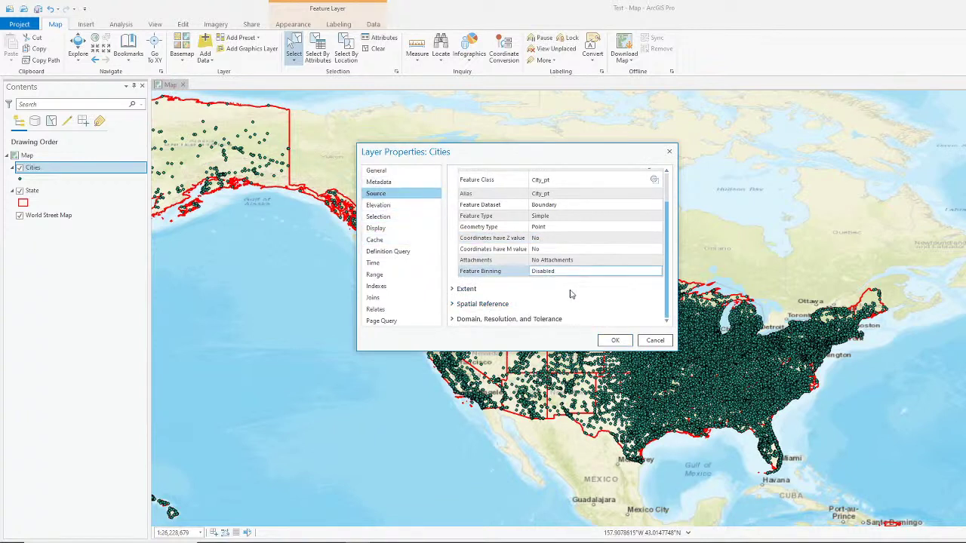
click(378, 171)
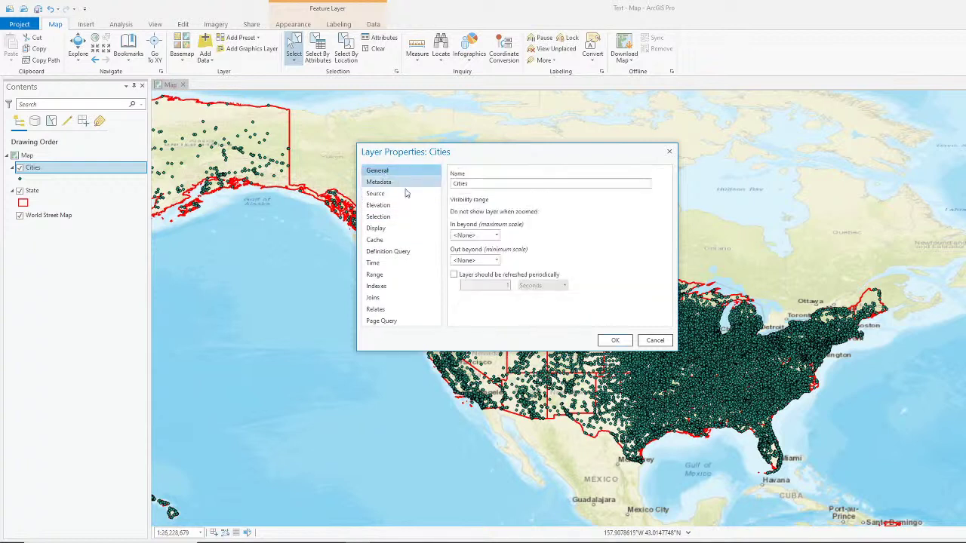
click(387, 252)
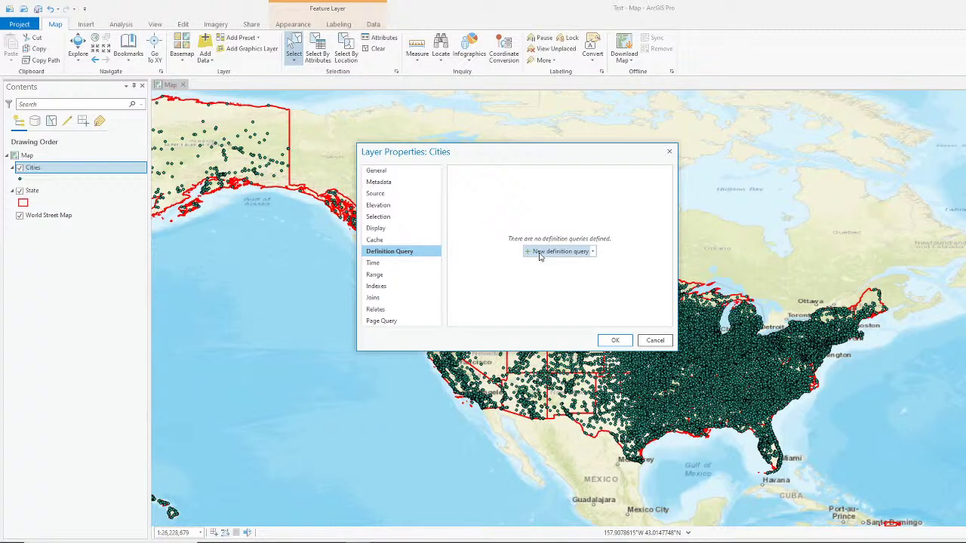
Create Query 1 on the Cities layer, ST is equal to 'WV', and apply it.
click(564, 251)
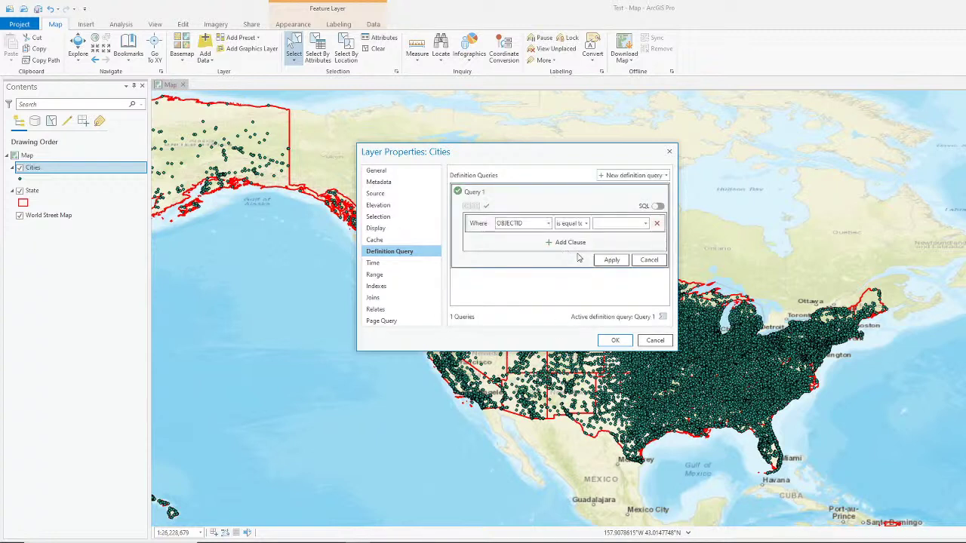
click(547, 225)
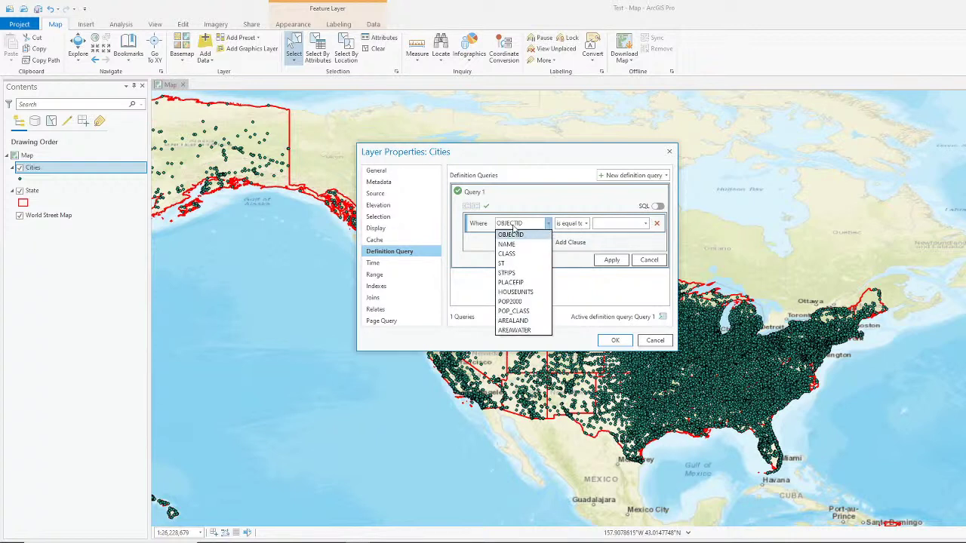
click(517, 263)
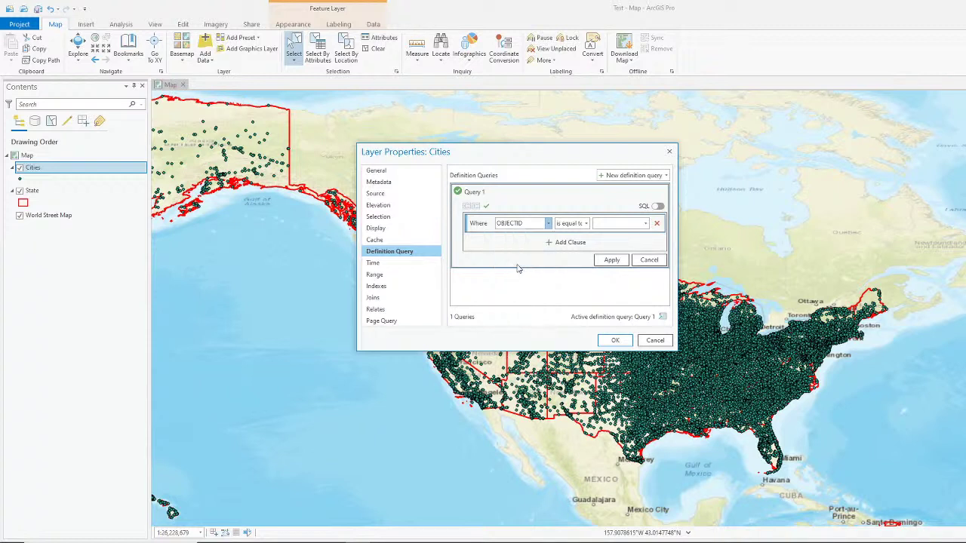
click(587, 224)
click(590, 240)
click(635, 222)
text(WA)
click(611, 261)
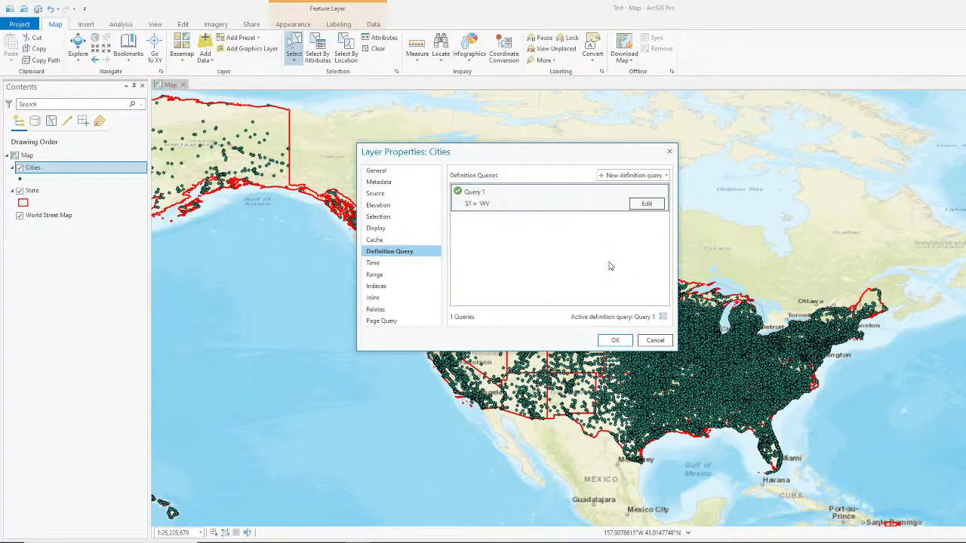
click(613, 340)
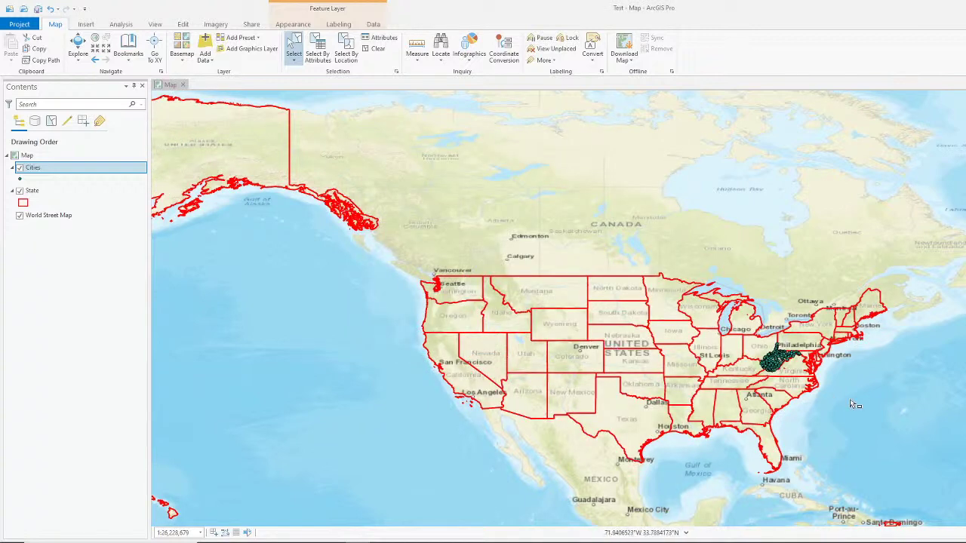
Clear the state selection, switch to the Explore tool, and zoom in on West Virginia.
drag(834, 389, 744, 334)
click(887, 393)
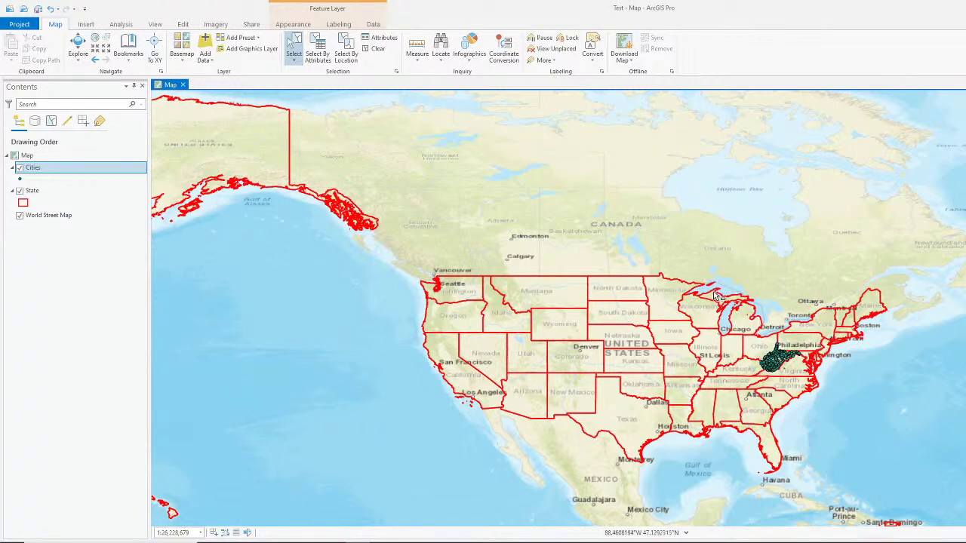
click(78, 47)
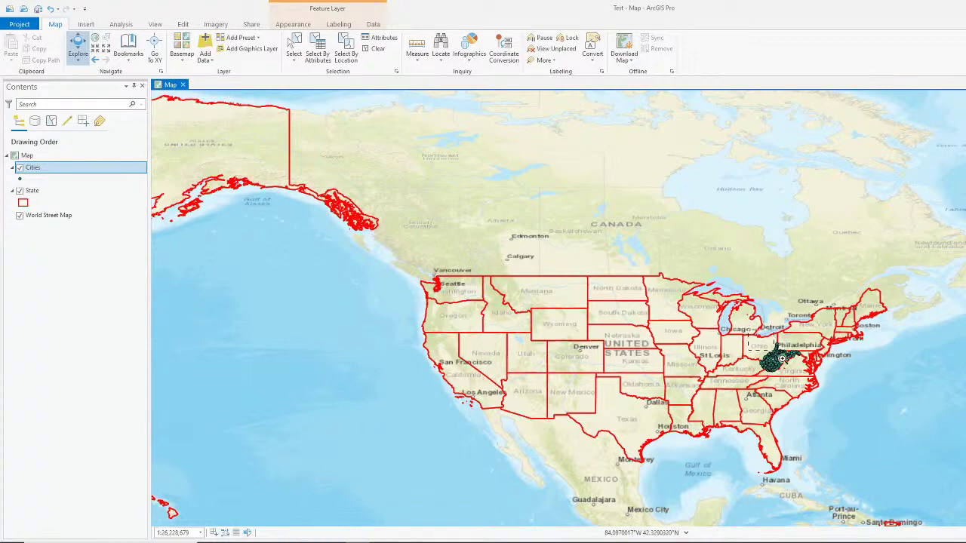
scroll(774, 351, down, 5)
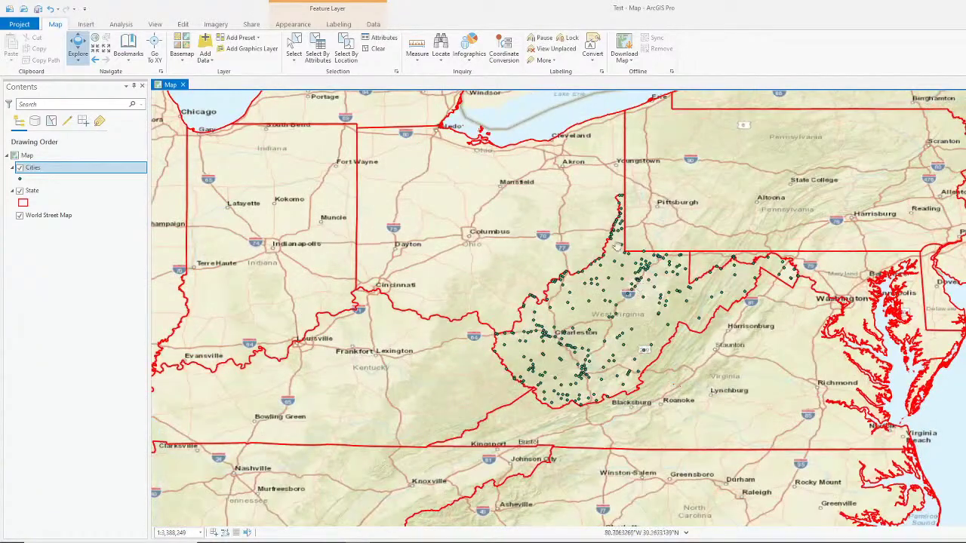
drag(463, 176, 860, 420)
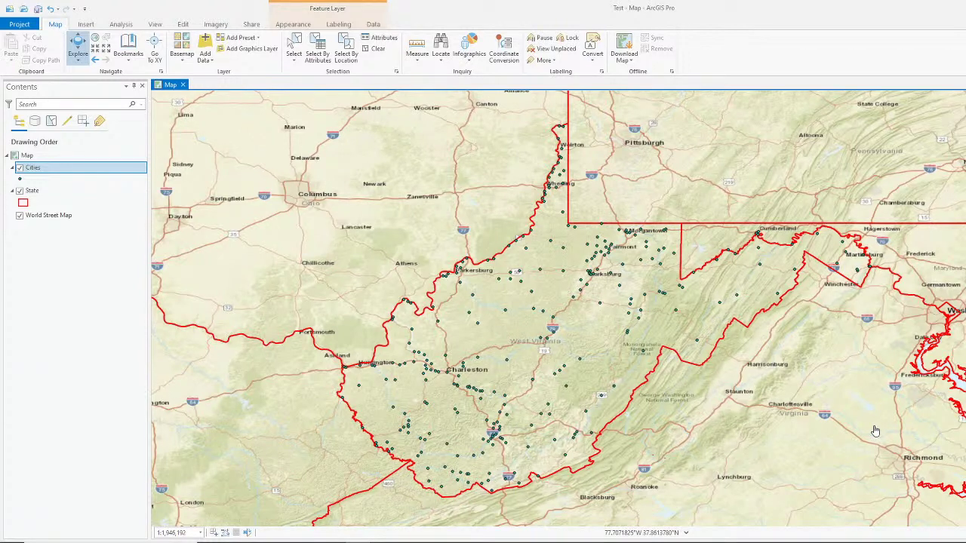
Change the Cities layer name to 'West Virginia Cities' on the General page of Layer Properties.
click(40, 174)
double_click(34, 171)
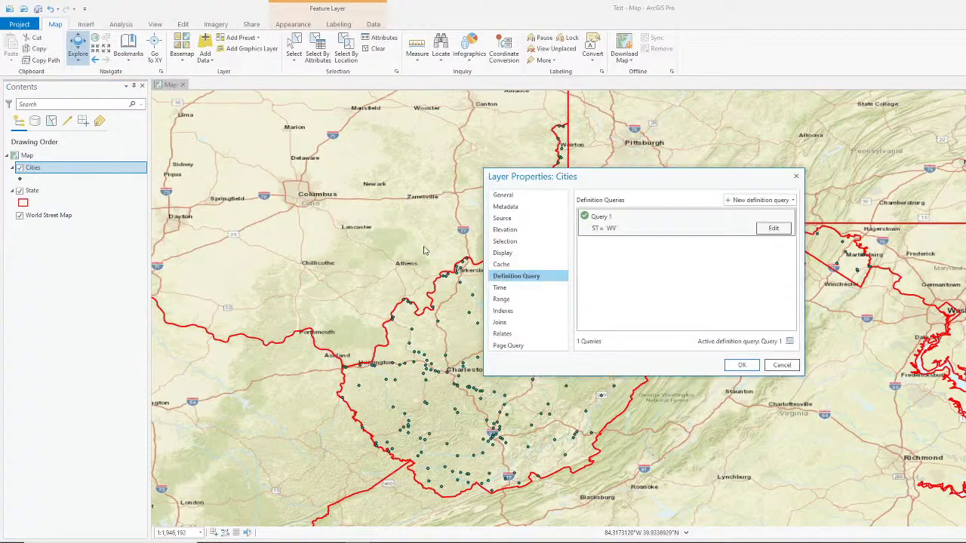
click(528, 195)
double_click(625, 206)
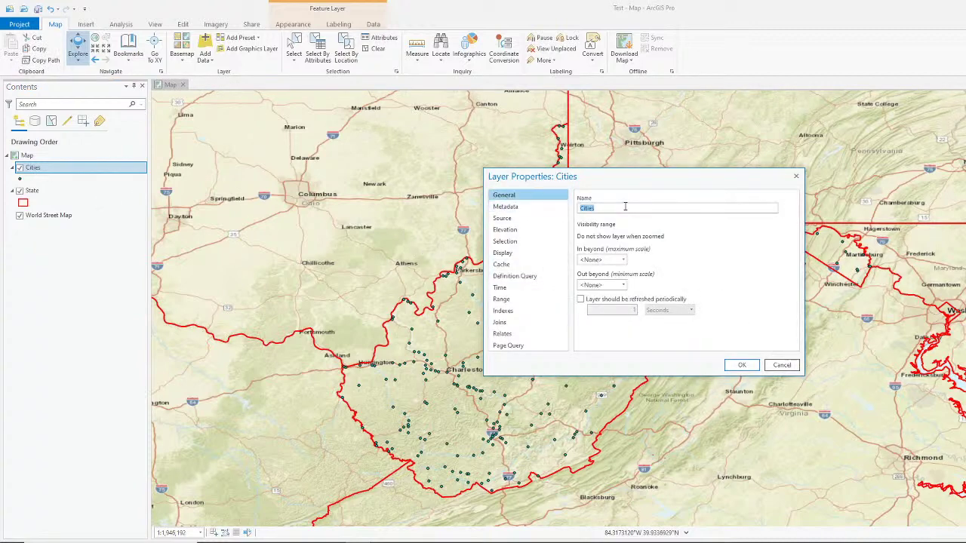
text(West Virginia Cities)
click(742, 366)
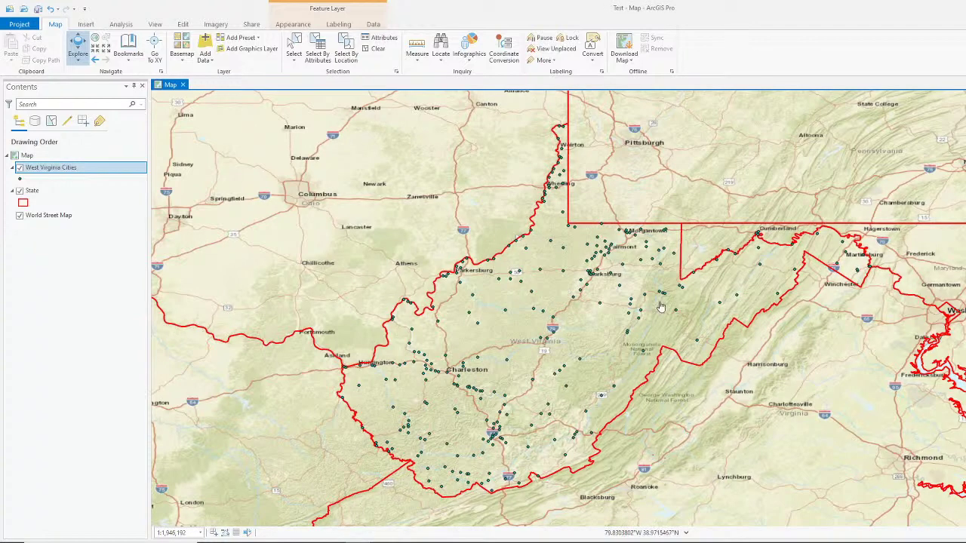
Check and close the Harman pop-up, then zoom the map in around Martinsburg.
click(678, 317)
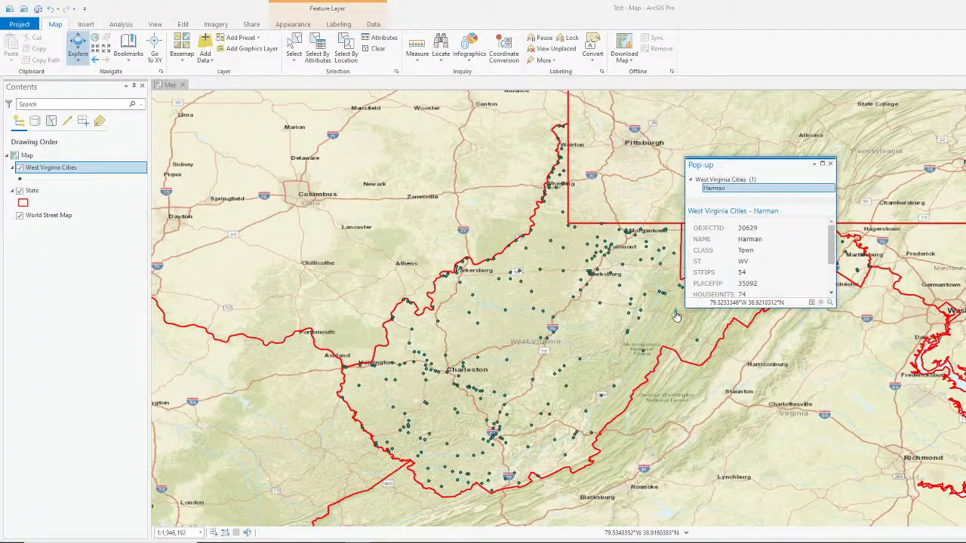
click(830, 164)
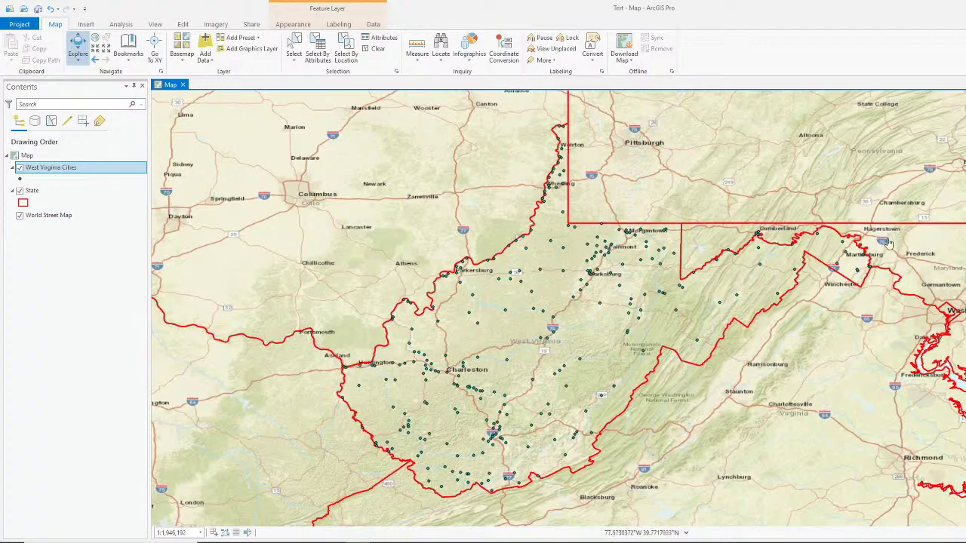
scroll(849, 256, up, 3)
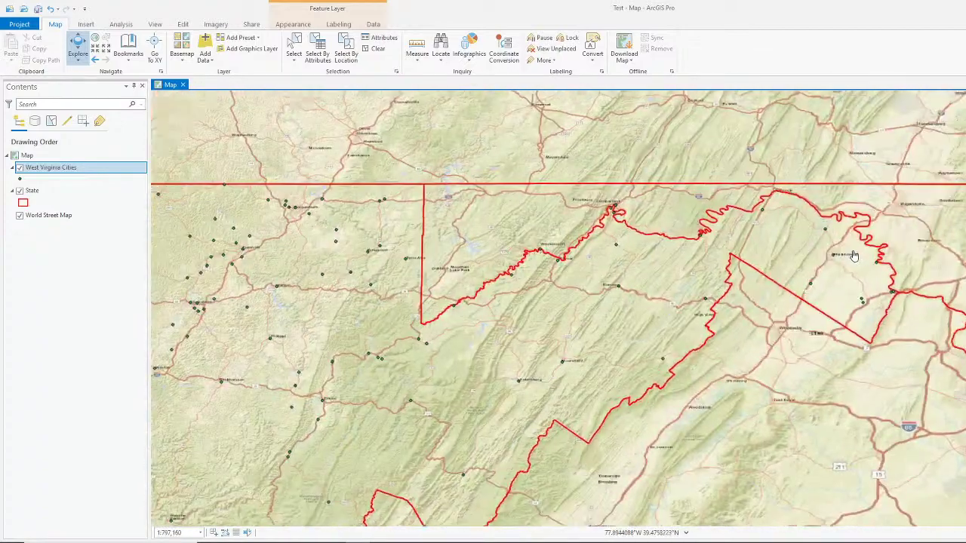
scroll(830, 281, up, 3)
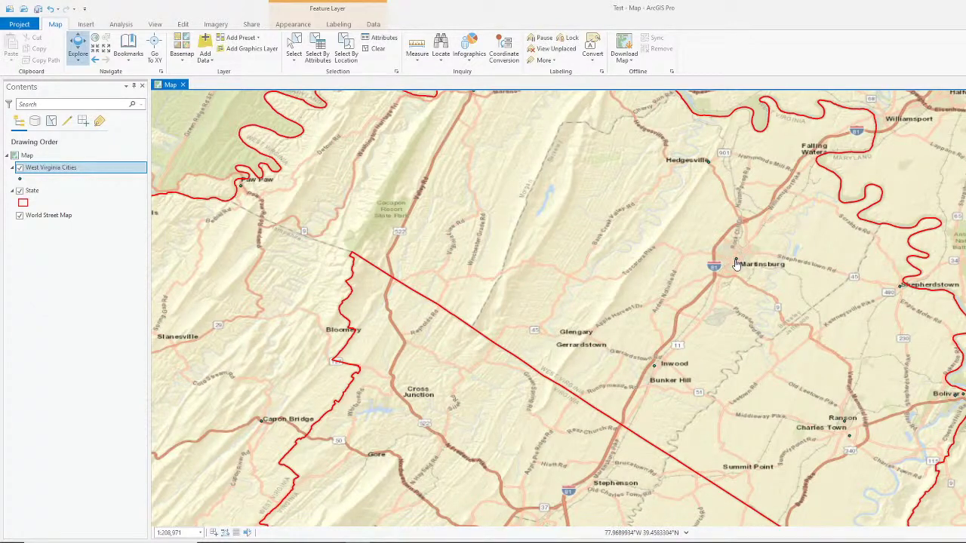
Inspect and close the pop-ups for Martinsburg, Shepherdstown and Charles Town (POP2000 2907).
click(736, 264)
drag(831, 257, 905, 373)
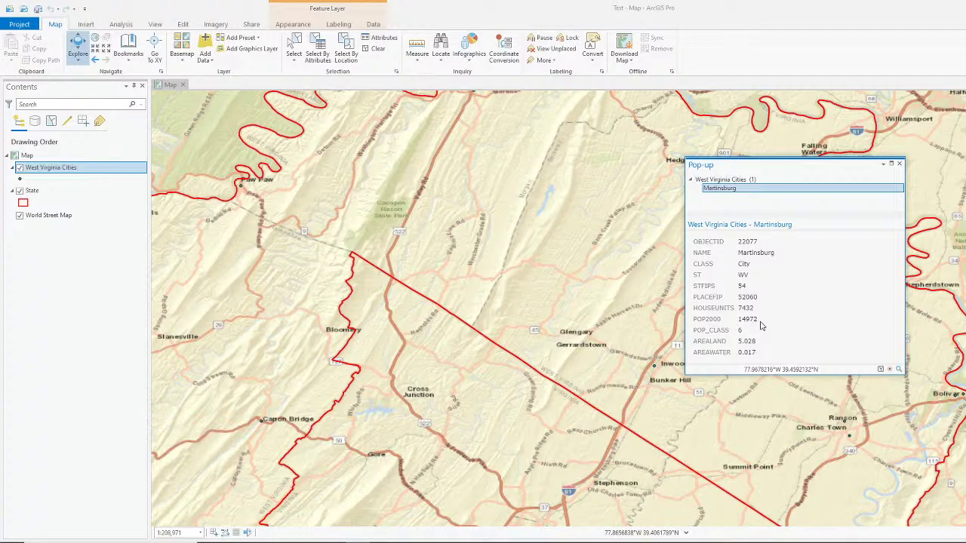
click(899, 164)
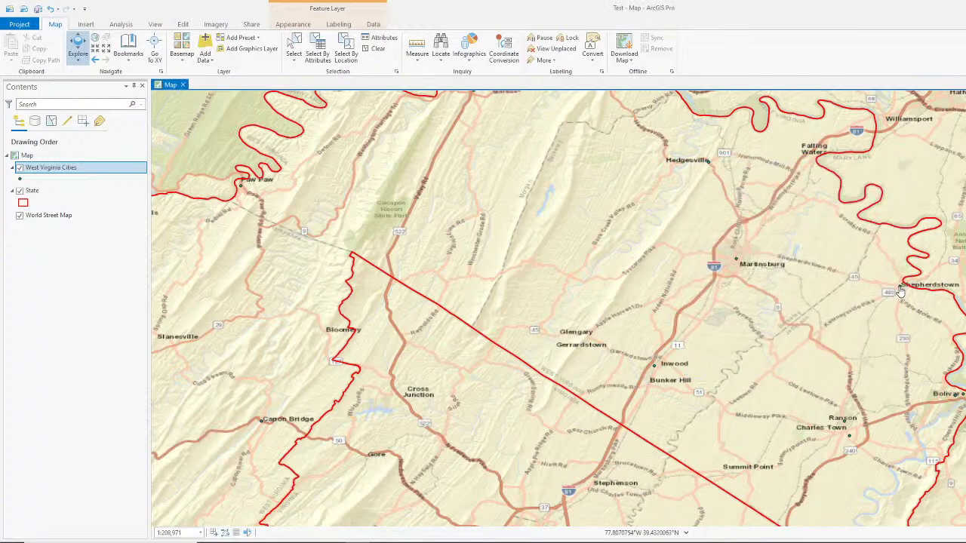
click(899, 291)
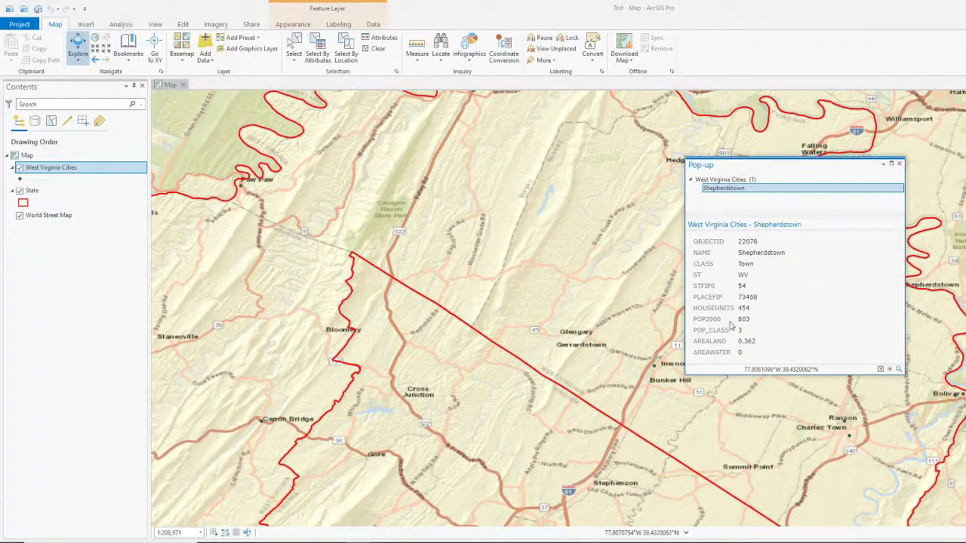
click(899, 164)
click(848, 436)
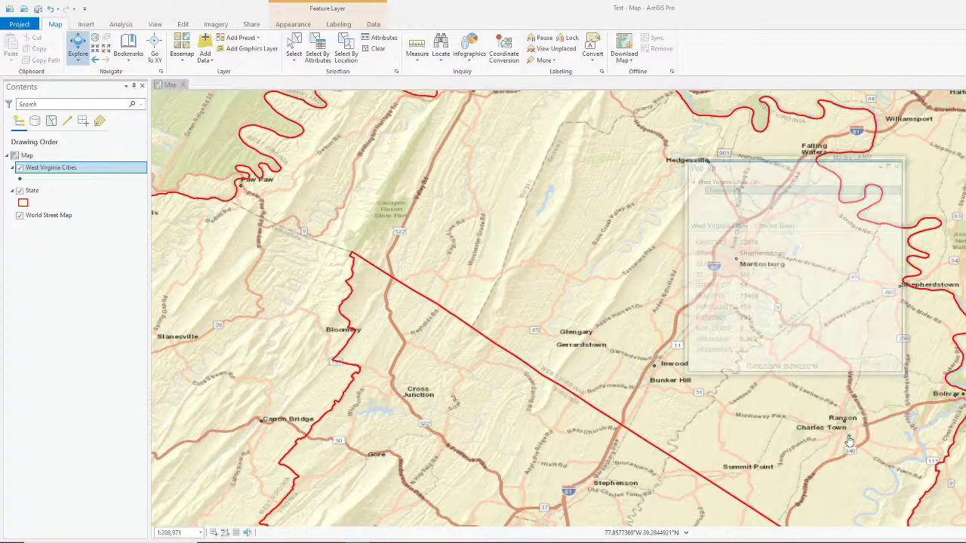
click(898, 163)
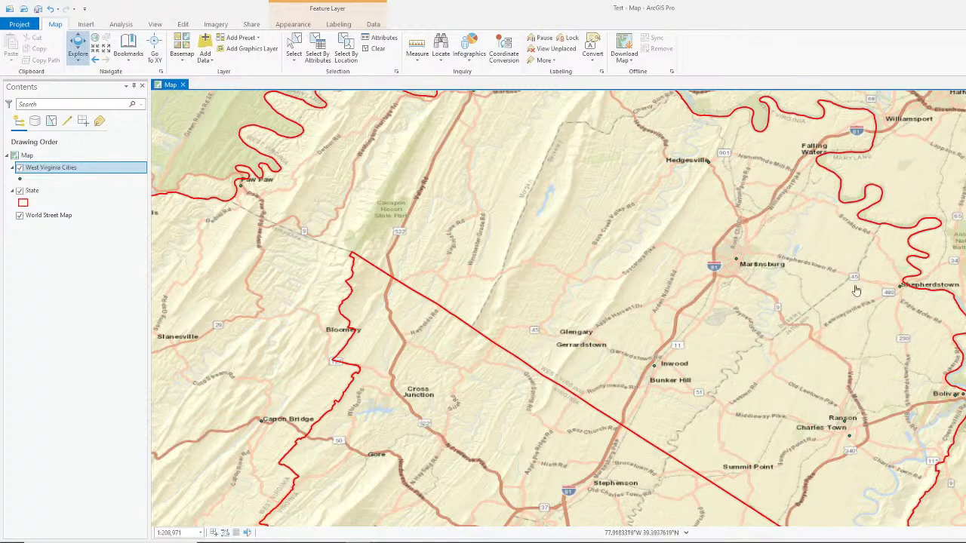
click(888, 231)
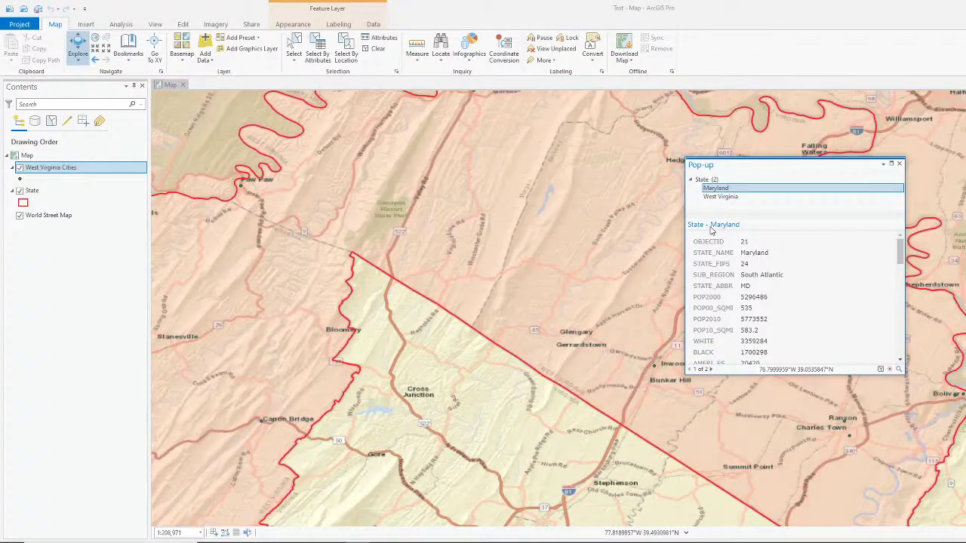
scroll(759, 269, down, 7)
scroll(766, 351, down, 3)
scroll(768, 343, up, 5)
scroll(770, 340, down, 4)
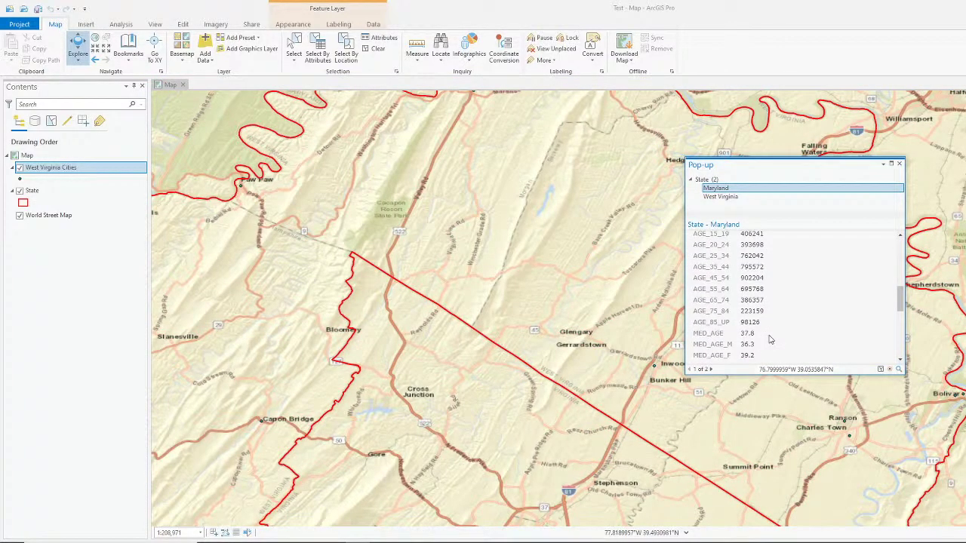
scroll(770, 333, up, 3)
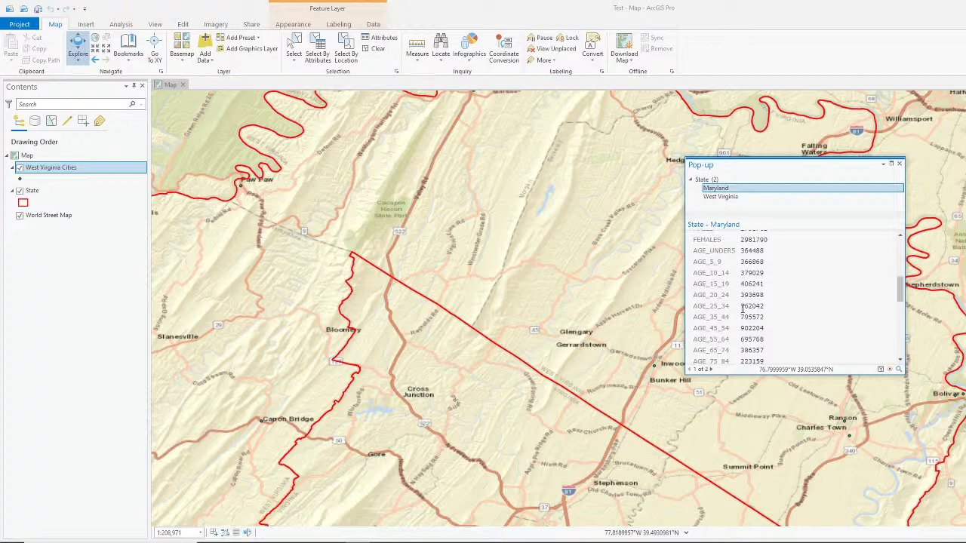
scroll(743, 308, down, 3)
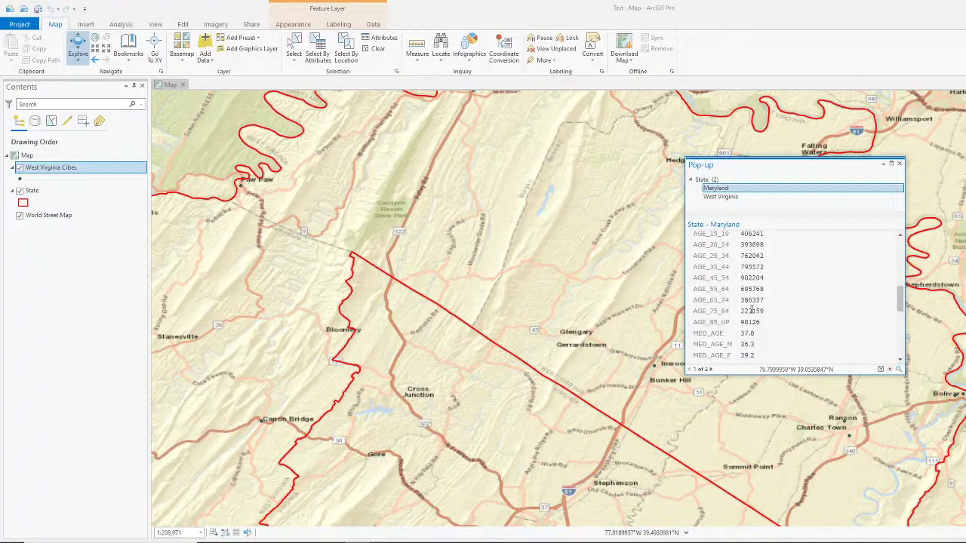
scroll(753, 309, up, 3)
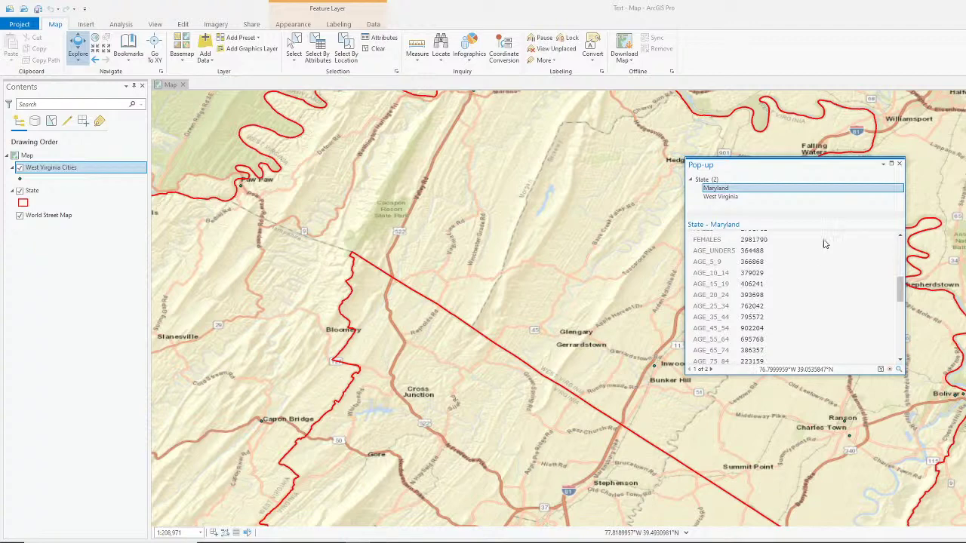
click(899, 165)
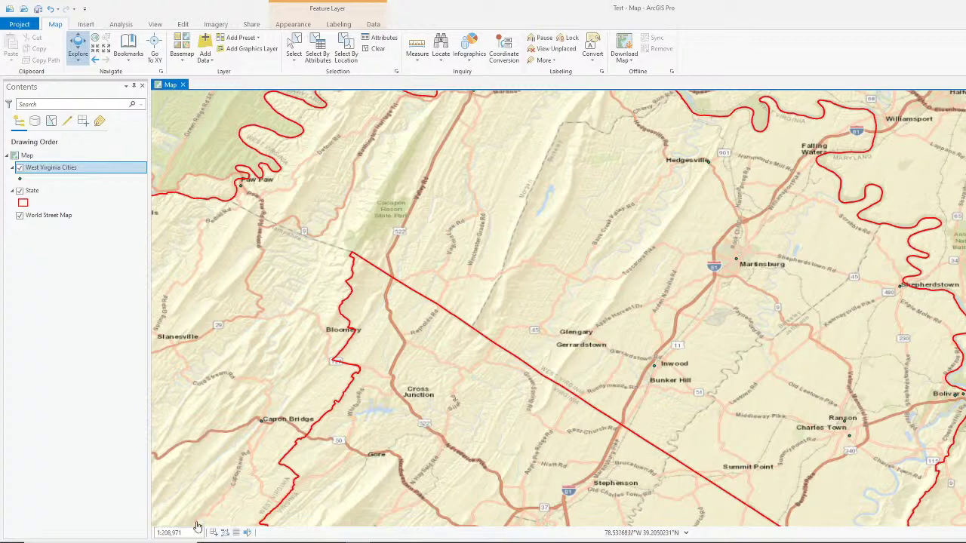
Restore ArcGIS Pro to a window, bring OBS Studio forward, and select the Webcam Only scene.
drag(679, 8, 460, 45)
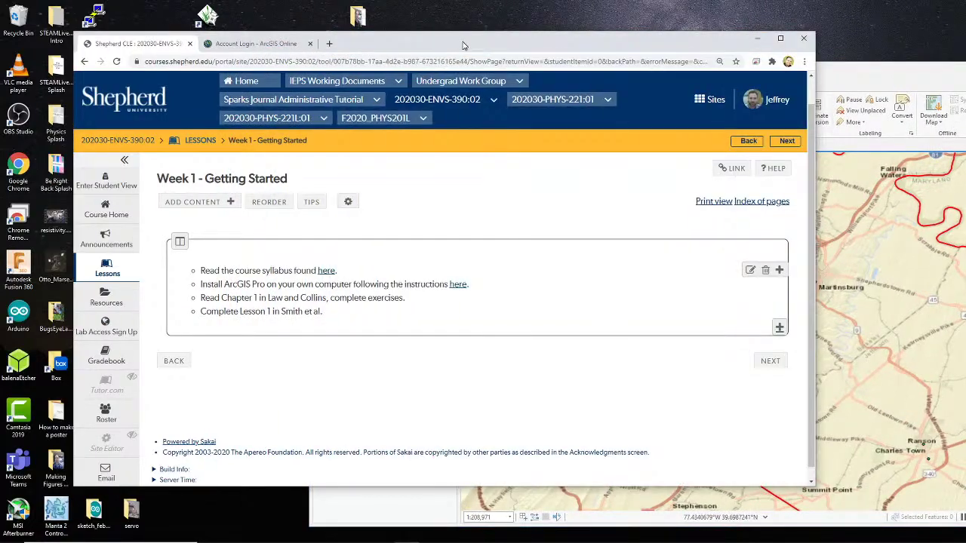
drag(615, 38, 607, 33)
mouse_move(451, 538)
click(383, 534)
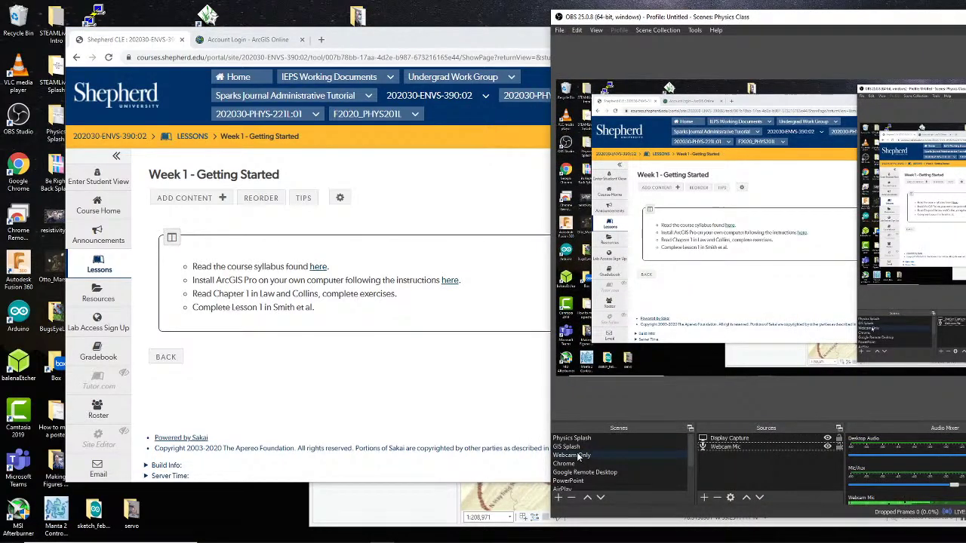
click(579, 455)
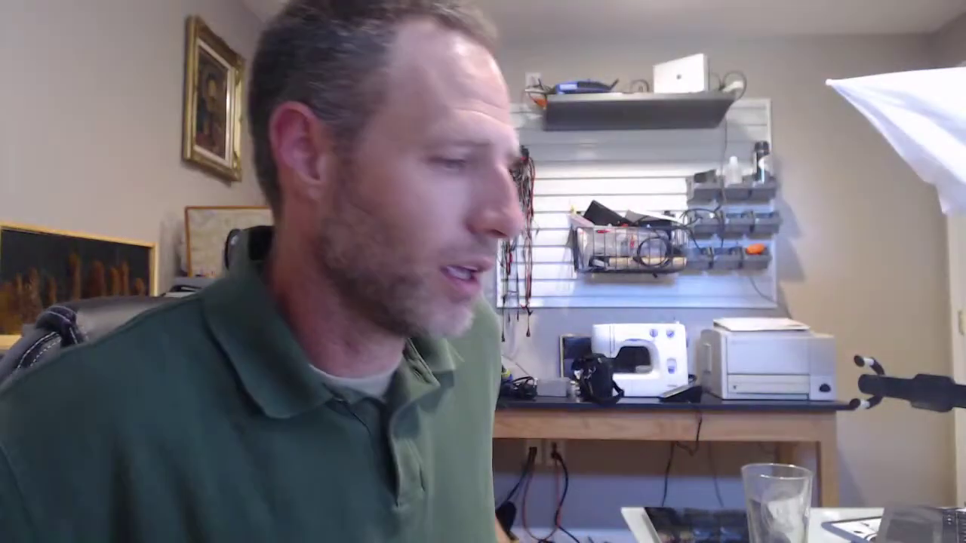
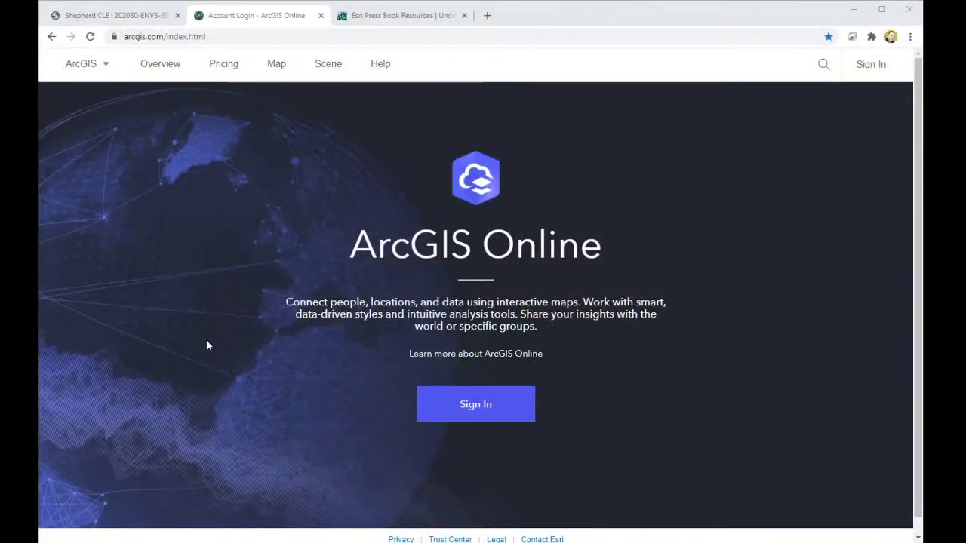
Search ArcGIS Online content for 'United states geologic'.
click(207, 344)
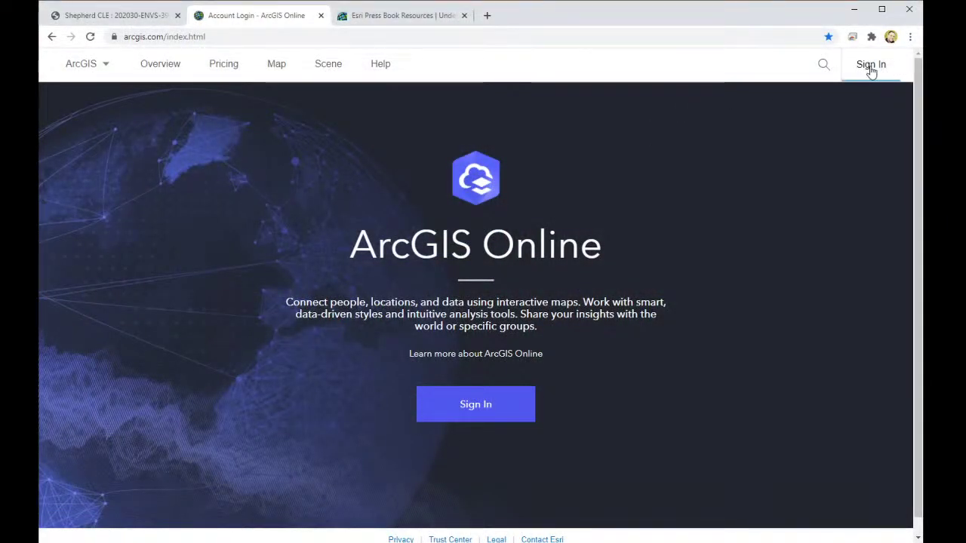
click(823, 64)
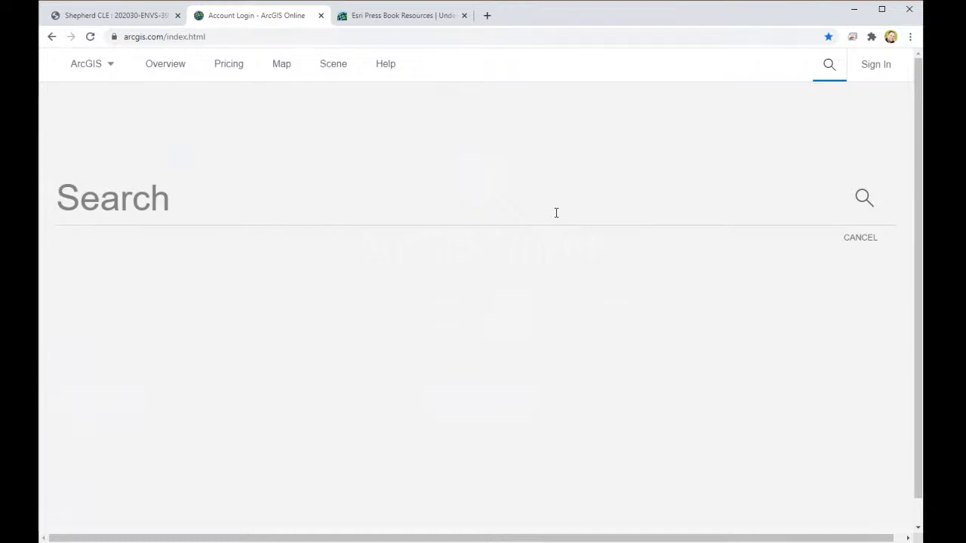
text(United states)
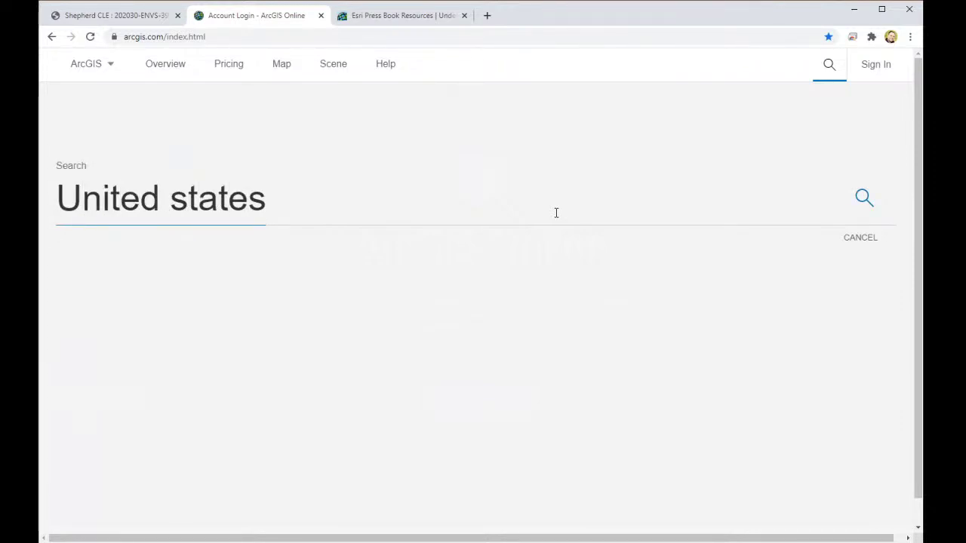
text( geologic)
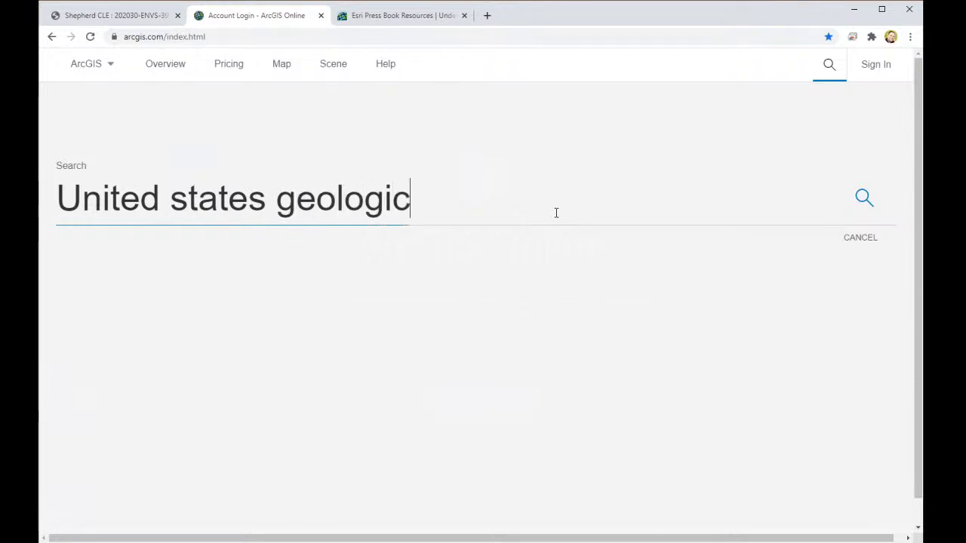
key(Return)
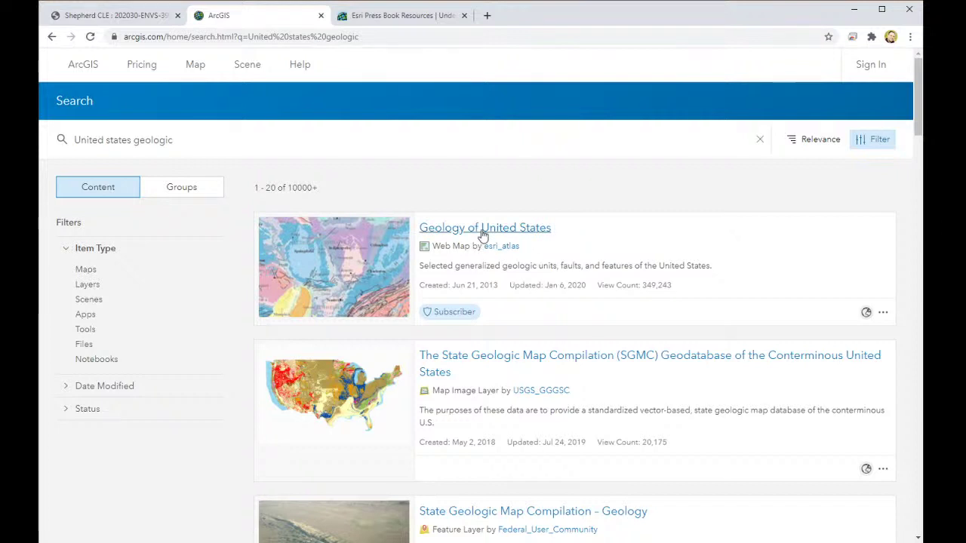
Open the Geology of United States item page and scroll through its description, layers and terms of use.
click(483, 236)
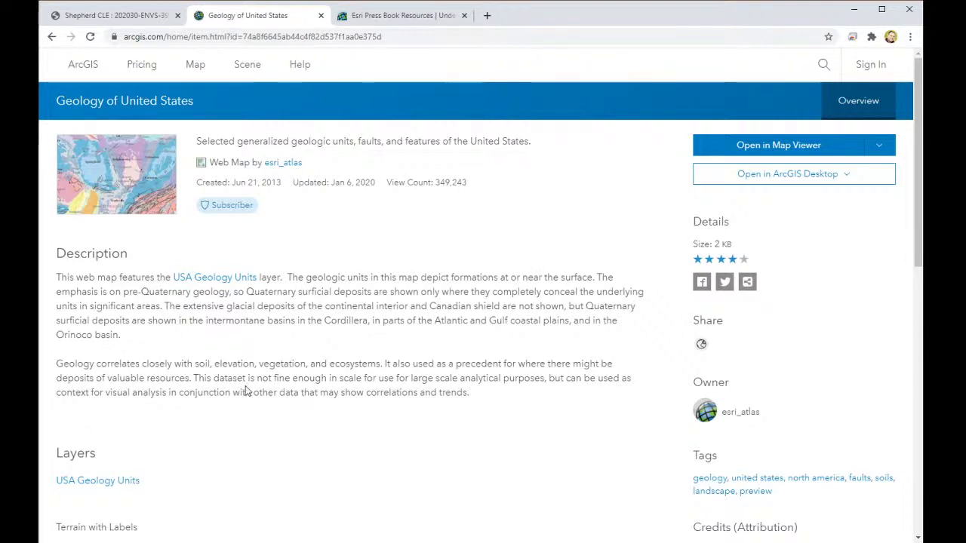
scroll(246, 387, down, 1)
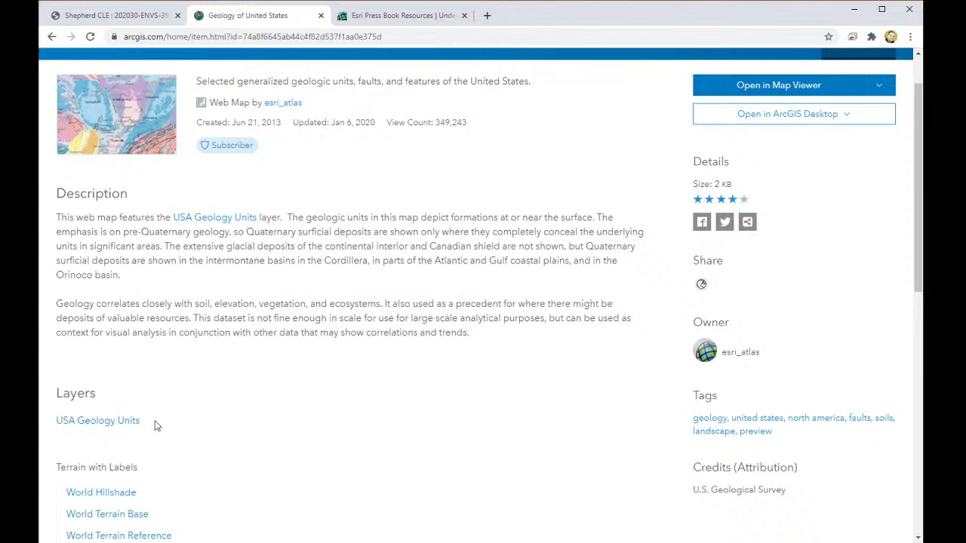
scroll(154, 426, down, 3)
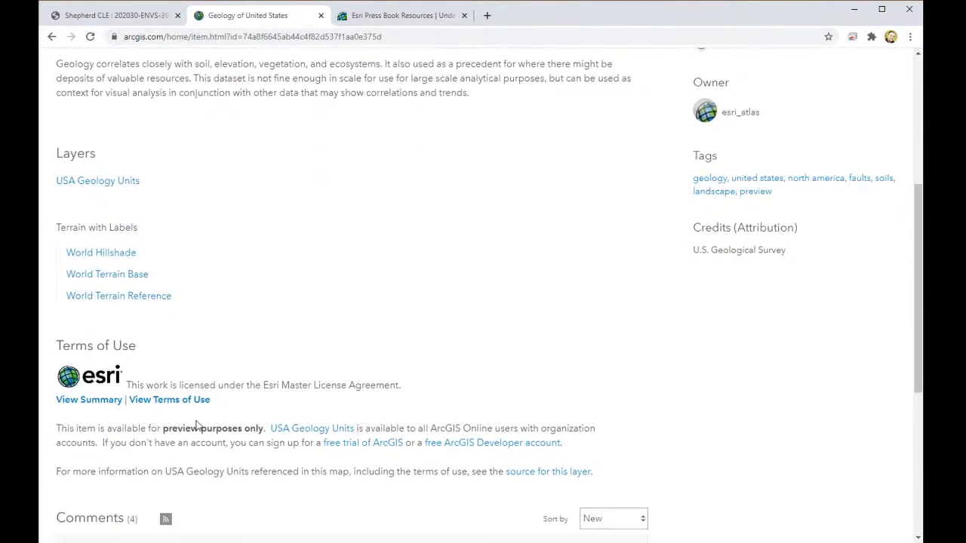
scroll(194, 427, down, 1)
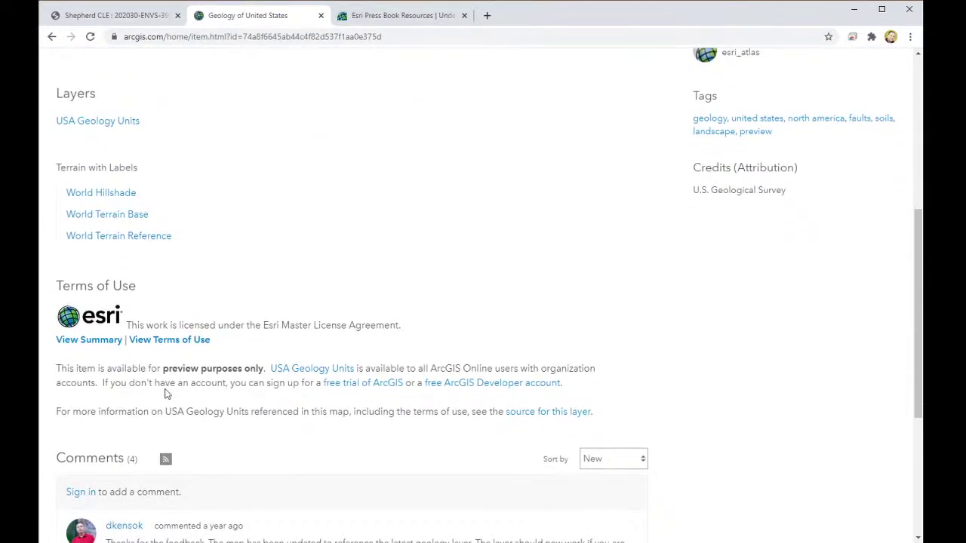
scroll(166, 393, up, 5)
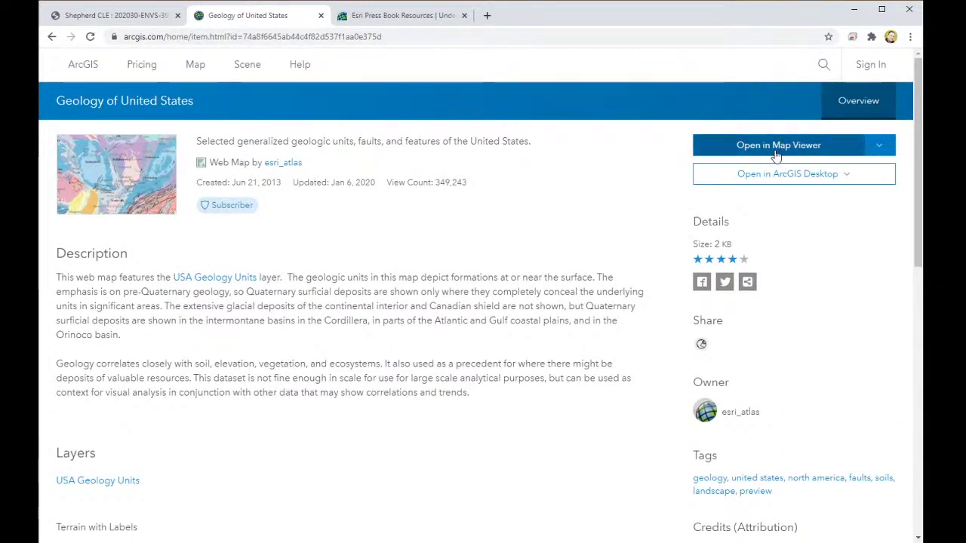
Open the web map in Map Viewer, signing in with the account username and password.
click(786, 154)
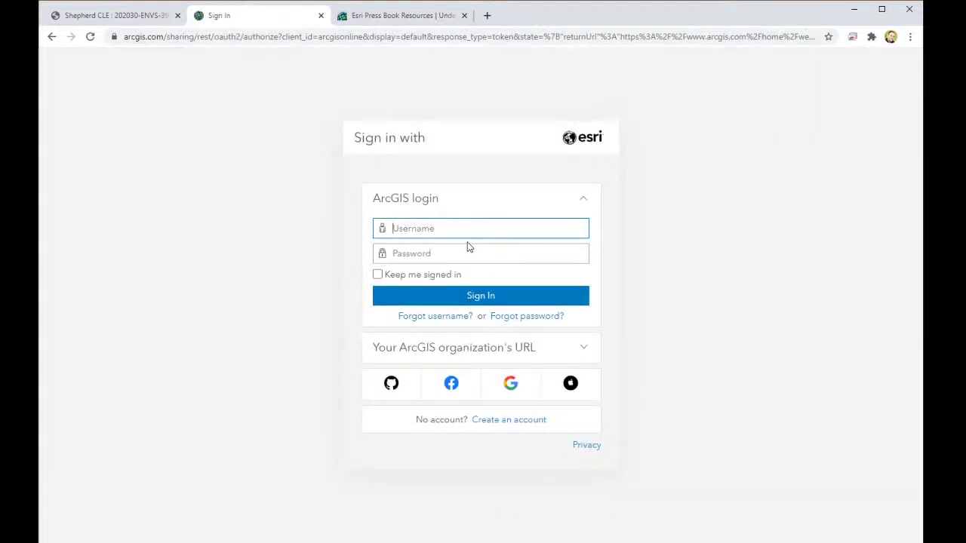
text(jgroff7)
key(Tab)
text(••••••••••)
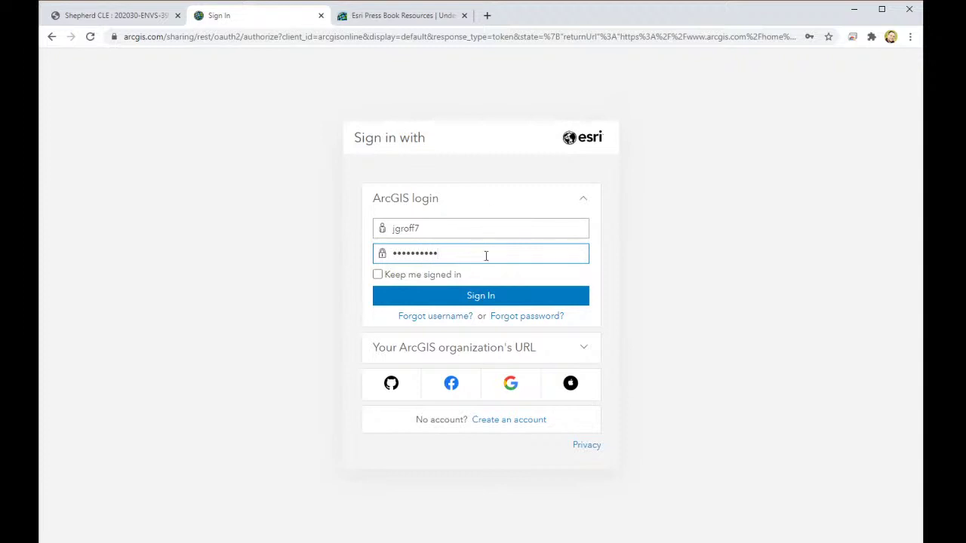
click(480, 298)
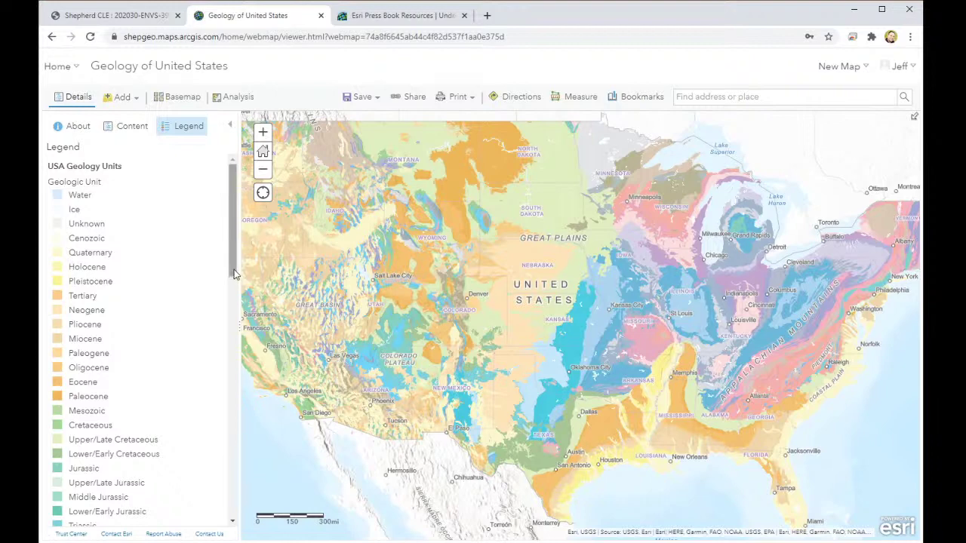
Zoom into Kentucky and West Virginia and open the pop-up for geologic unit 1IPA.
scroll(500, 314, down, 1)
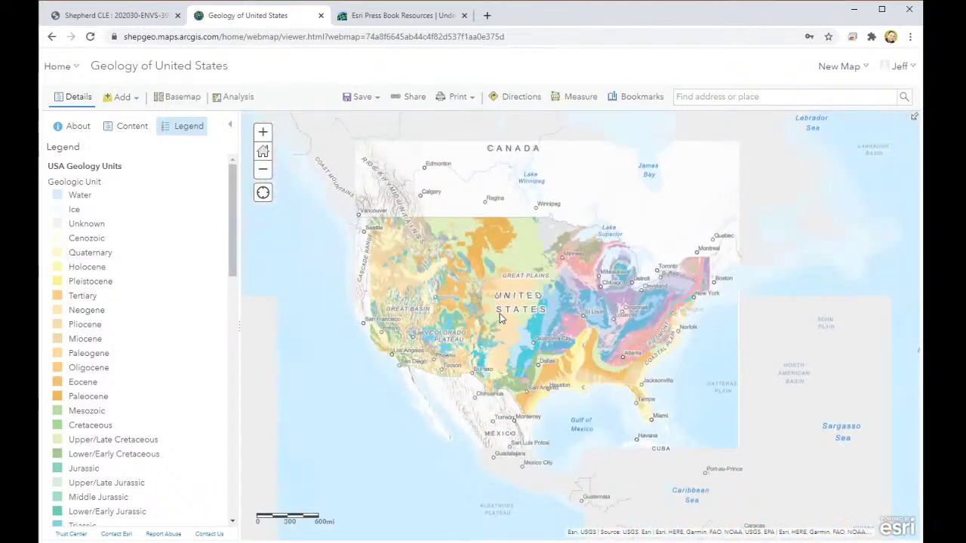
scroll(502, 312, up, 1)
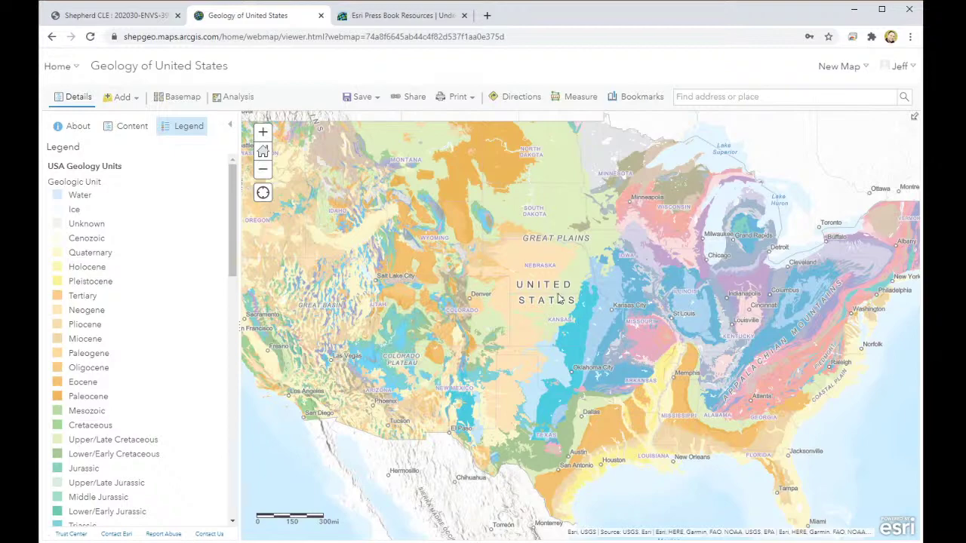
scroll(808, 326, down, 1)
scroll(802, 331, up, 4)
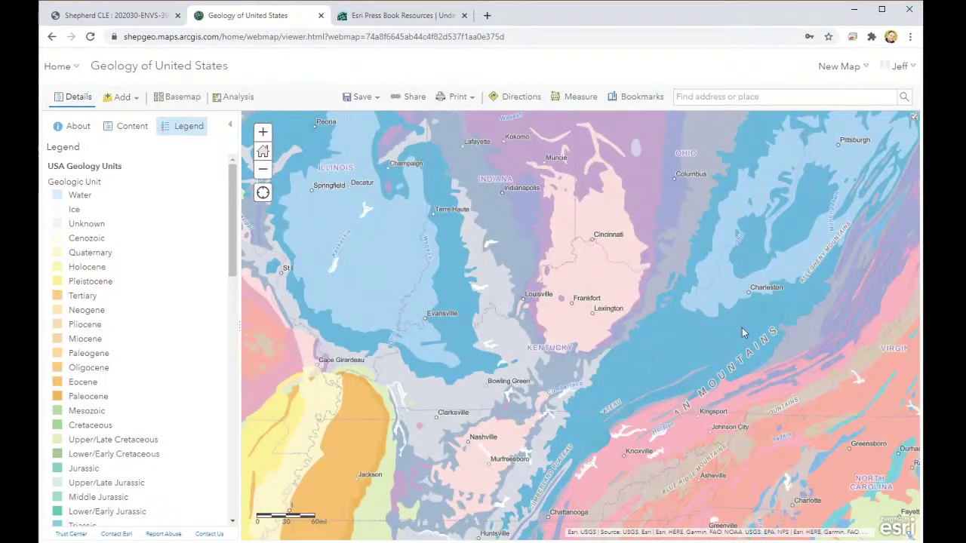
click(741, 329)
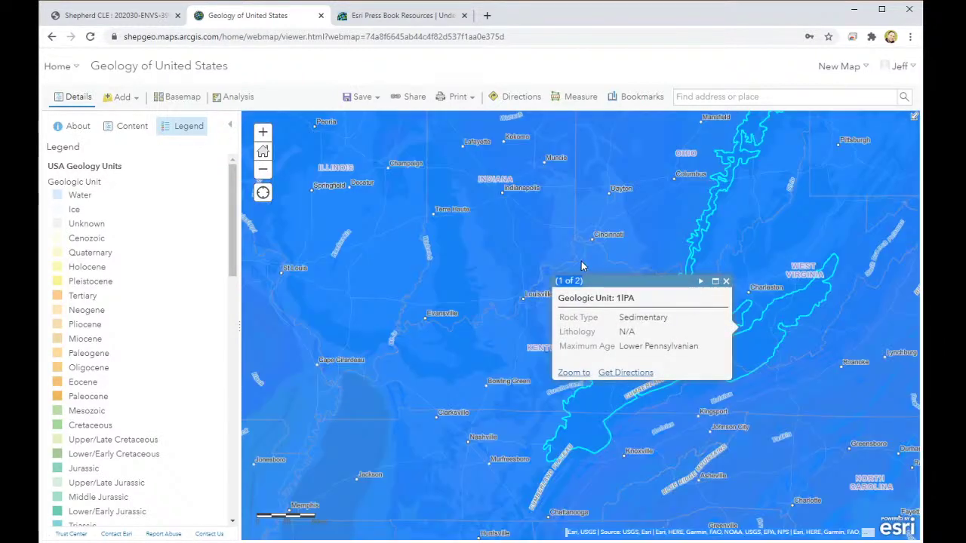
Inspect the pop-ups for neighbouring 1IPA and uO geologic units around West Virginia.
click(777, 336)
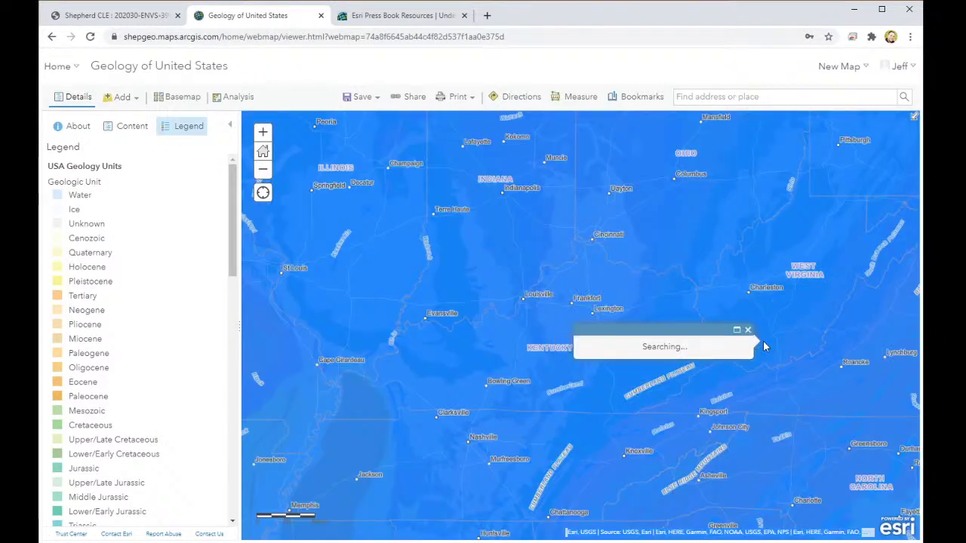
click(762, 270)
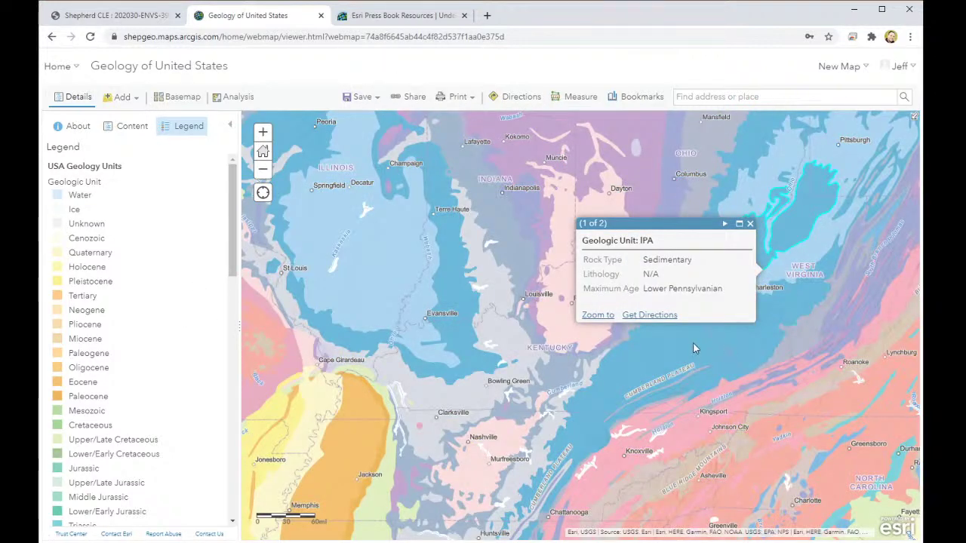
click(695, 348)
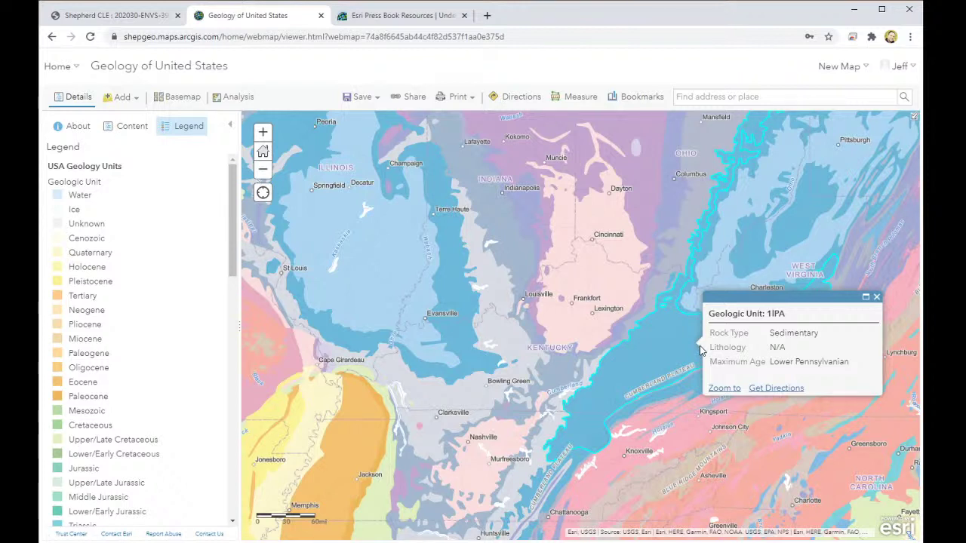
drag(713, 297, 646, 296)
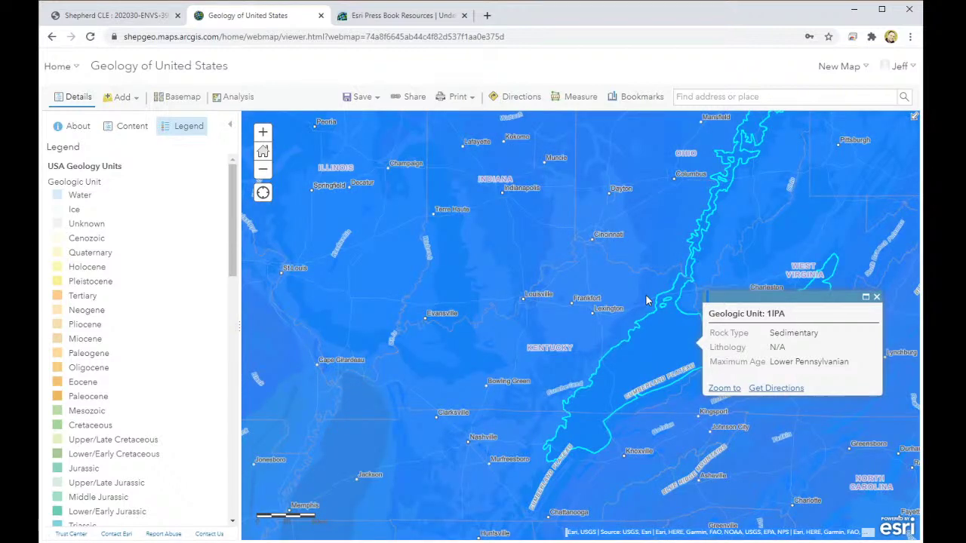
click(588, 274)
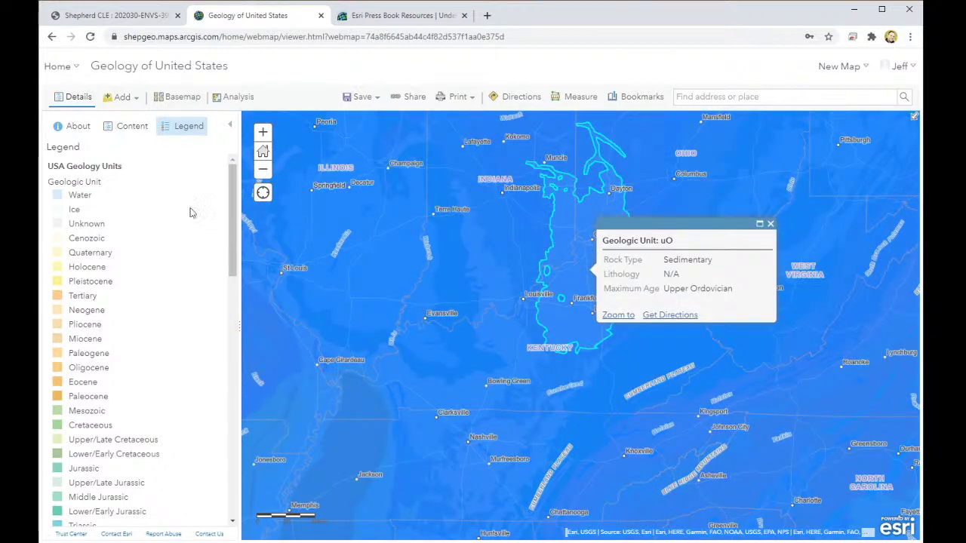
click(726, 318)
click(809, 298)
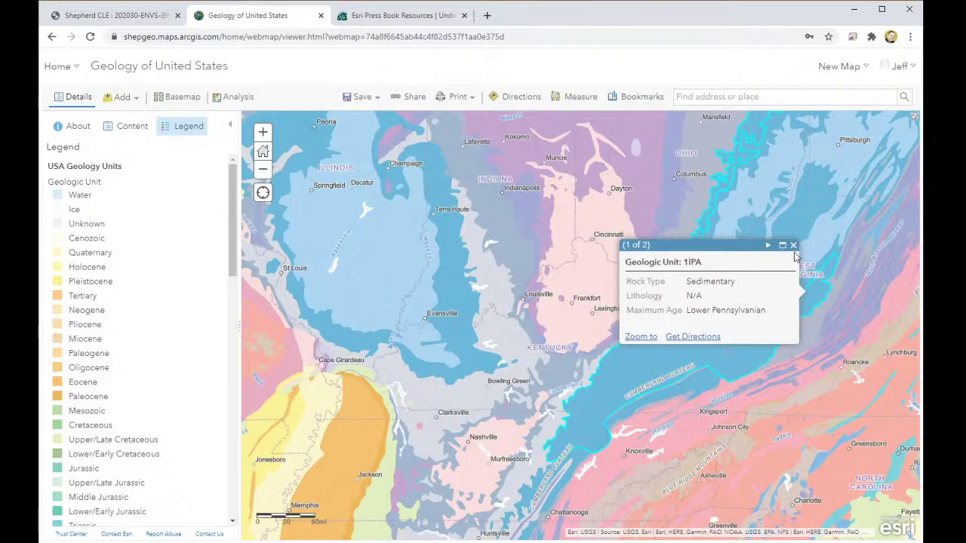
Zoom to the 1IPA unit, close its pop-up, then zoom out to the contiguous US.
click(640, 337)
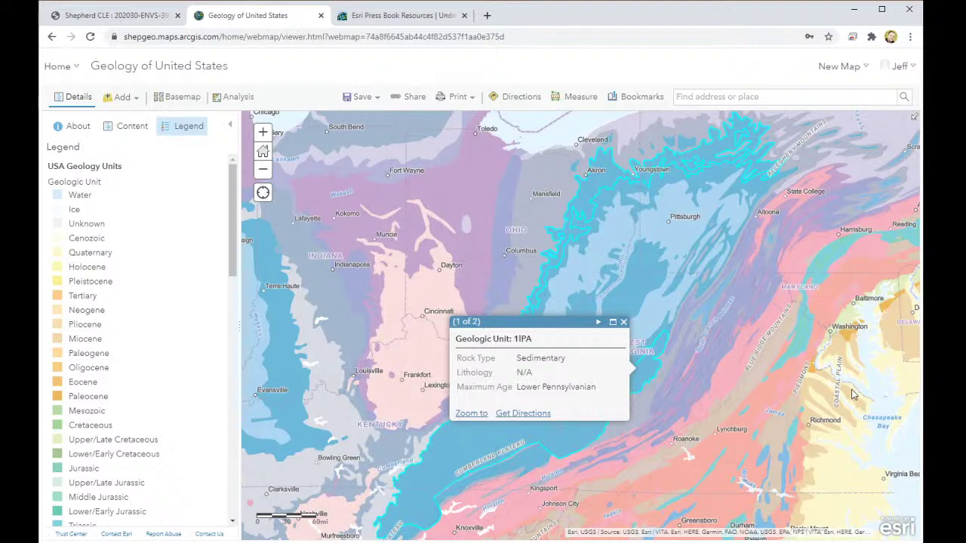
click(623, 322)
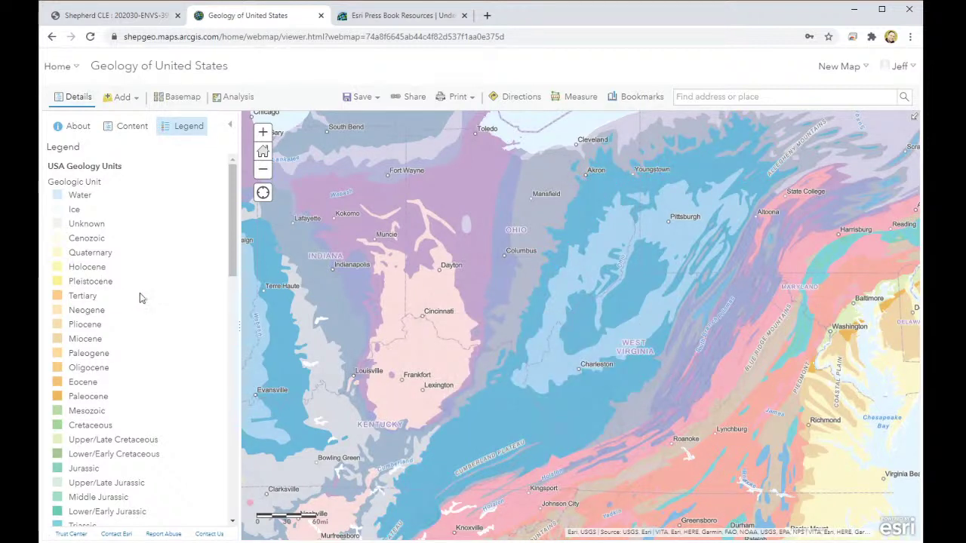
scroll(296, 351, up, 1)
scroll(296, 355, down, 2)
scroll(296, 360, down, 1)
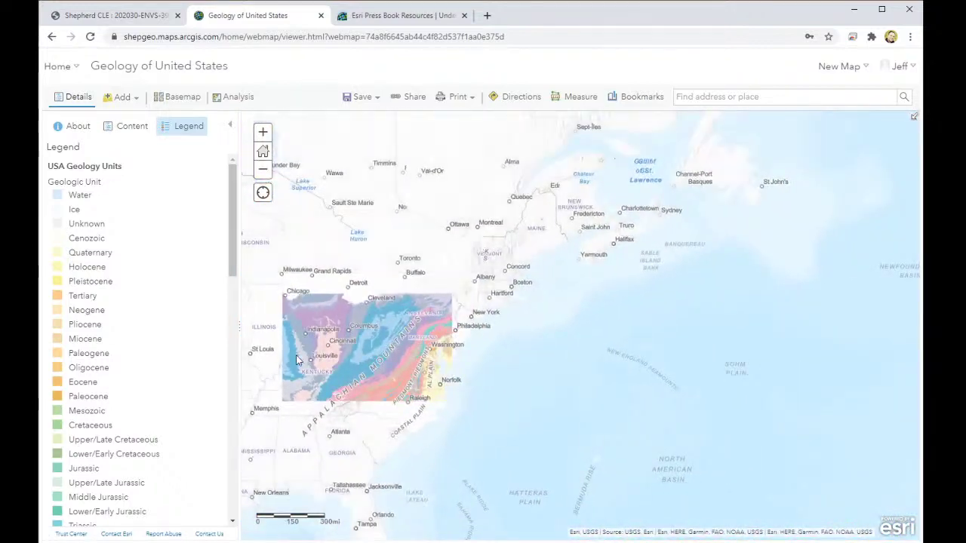
drag(346, 430, 723, 403)
scroll(478, 372, down, 1)
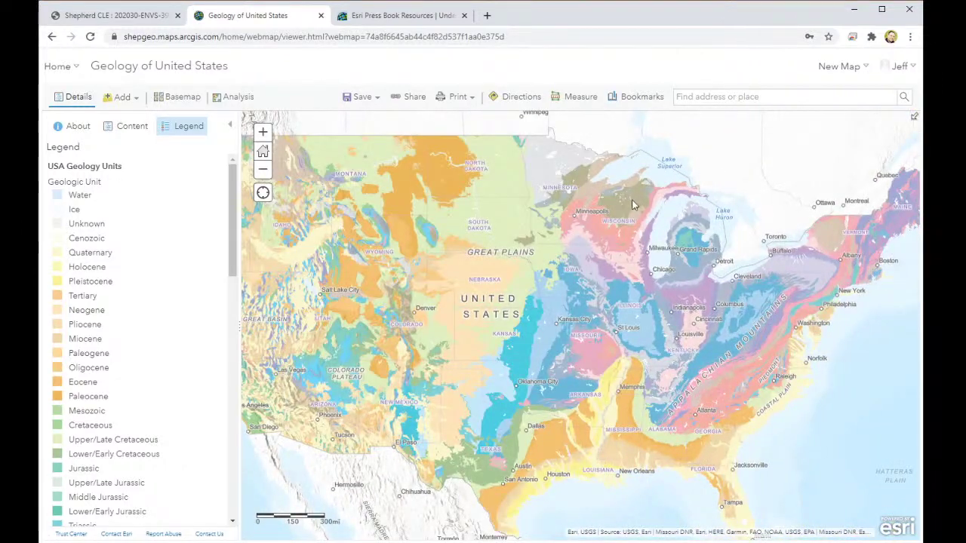
Measure a distance in miles from eastern Kansas via St. Louis to near Atlanta, then close Measure.
click(572, 102)
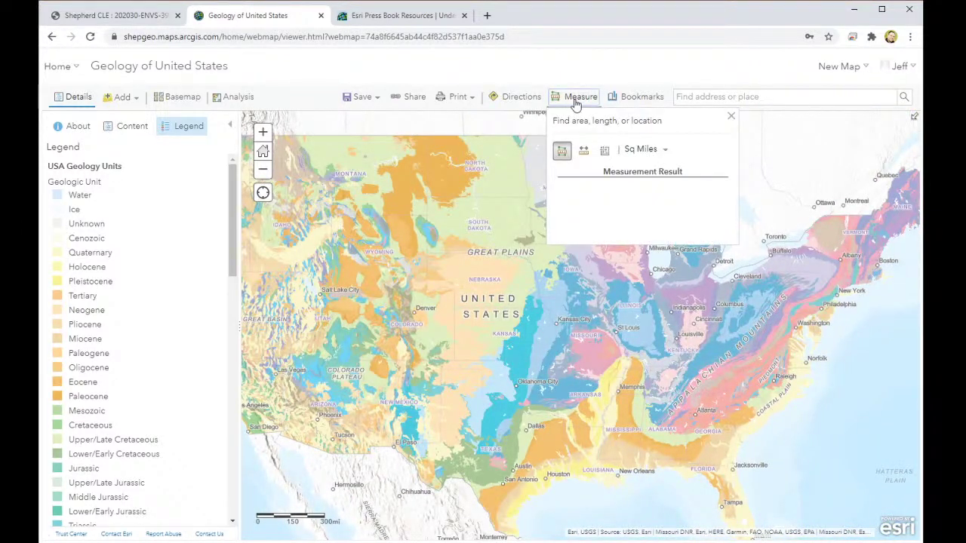
click(583, 153)
drag(540, 351, 616, 309)
click(615, 307)
click(714, 299)
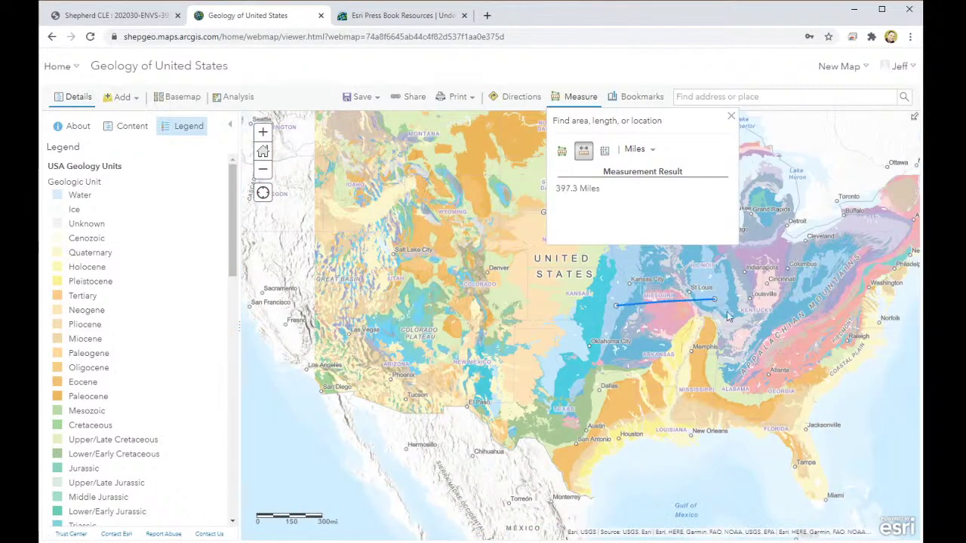
click(762, 357)
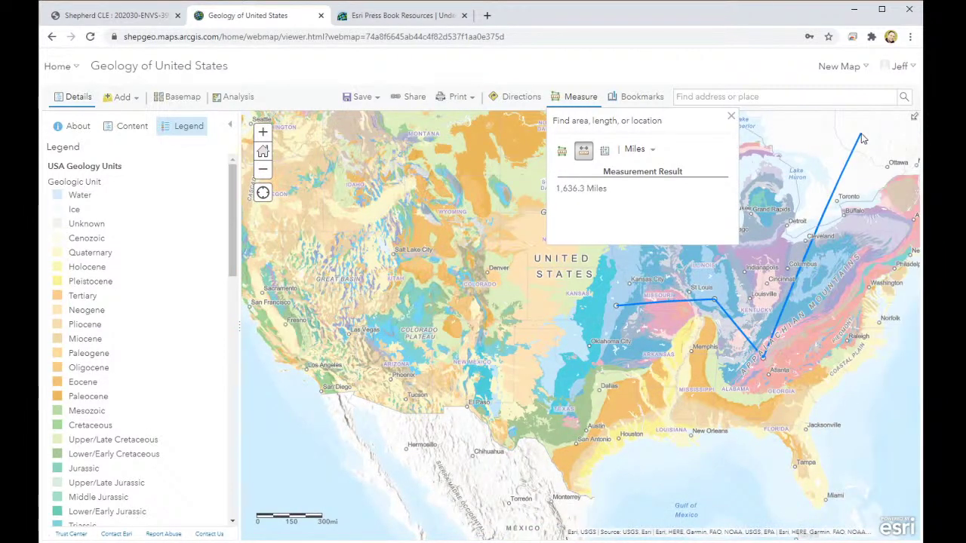
click(730, 117)
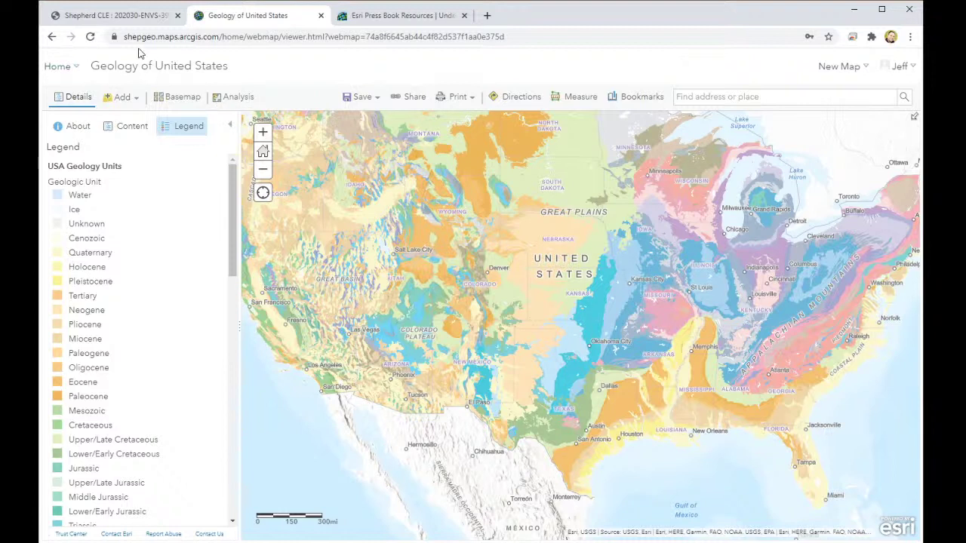
Look over the map's Save options, then close them.
click(376, 97)
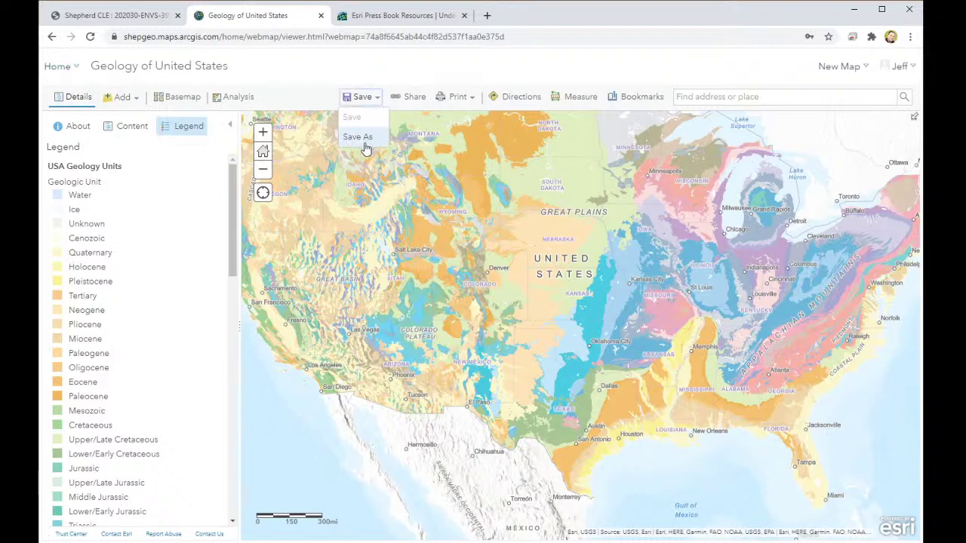
click(368, 97)
scroll(200, 187, down, 3)
scroll(201, 190, up, 4)
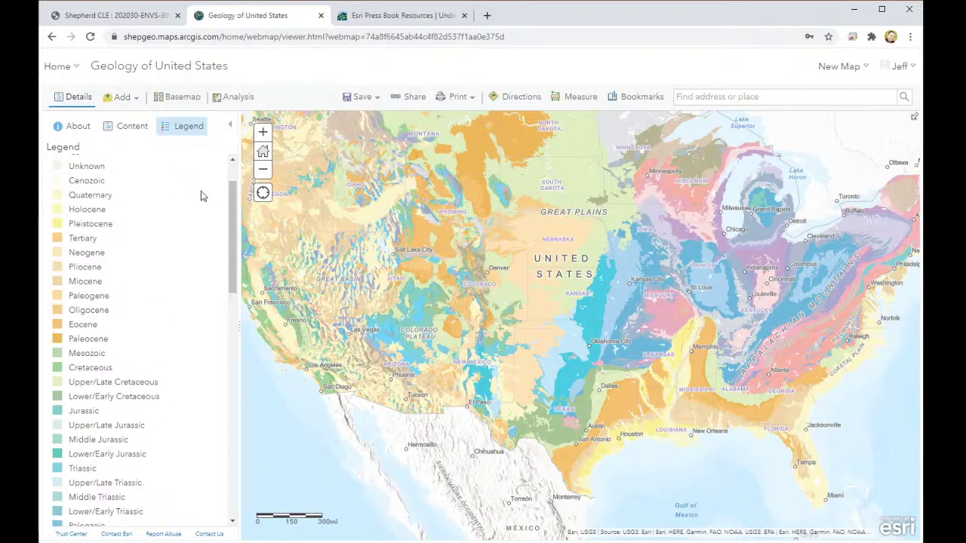
Browse the Add layer options and Analysis tools, then show the USA Geology Units and Terrain with Labels layer list.
click(134, 101)
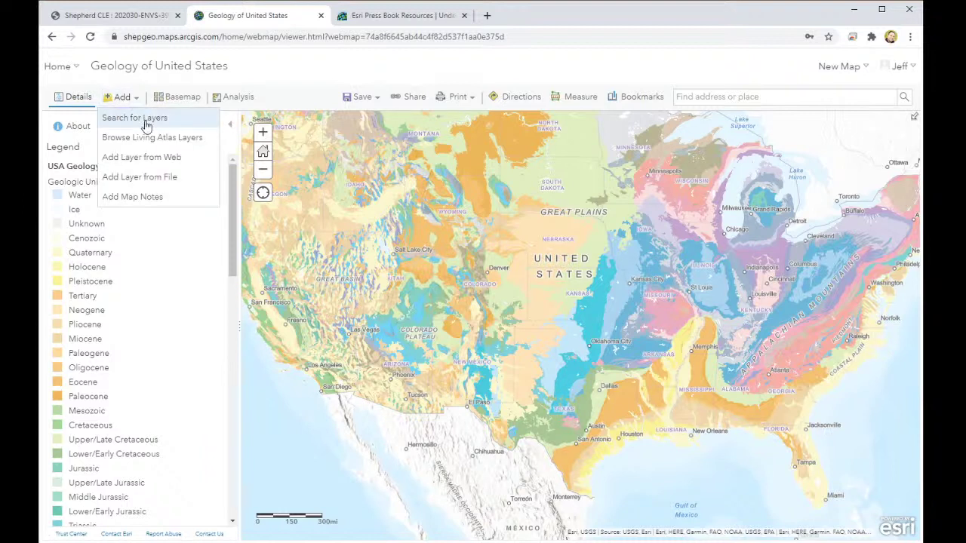
click(145, 119)
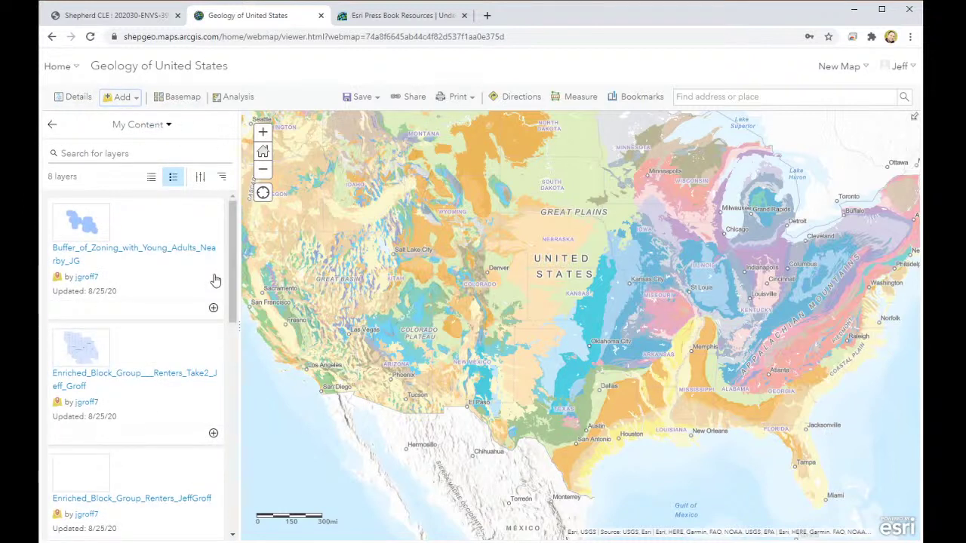
click(136, 101)
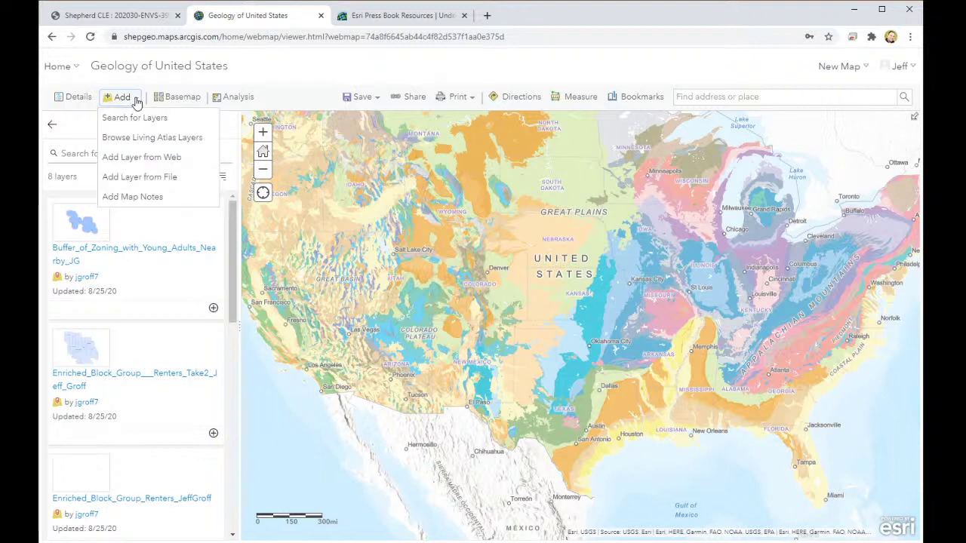
click(302, 73)
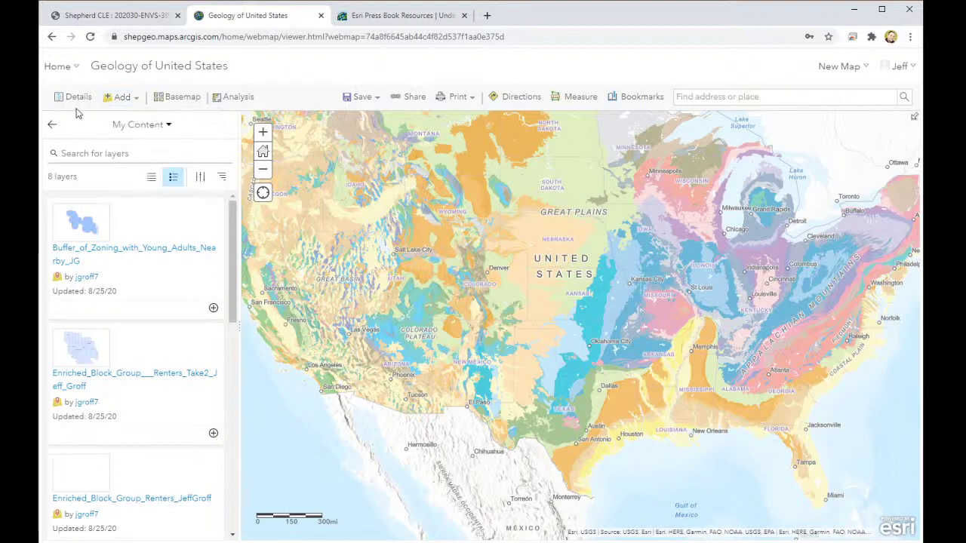
click(236, 100)
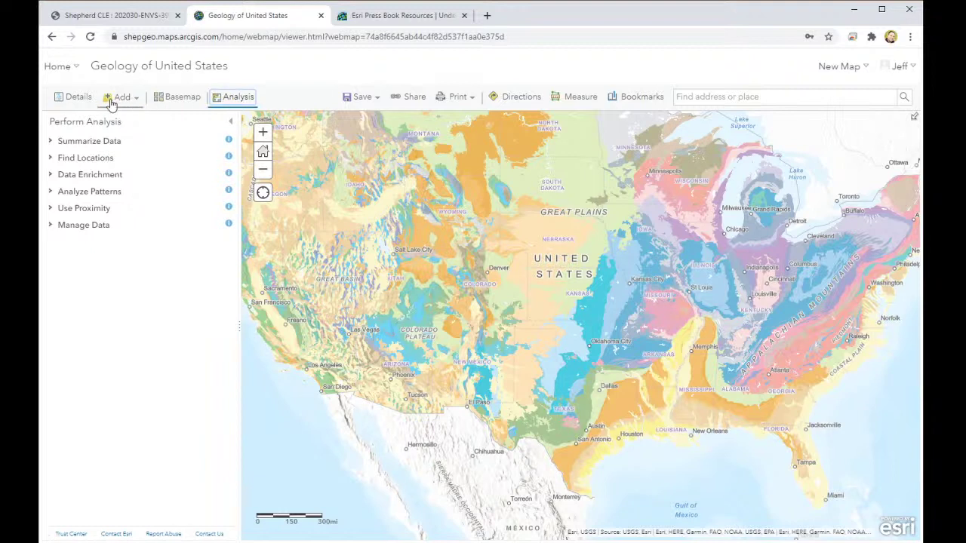
click(74, 100)
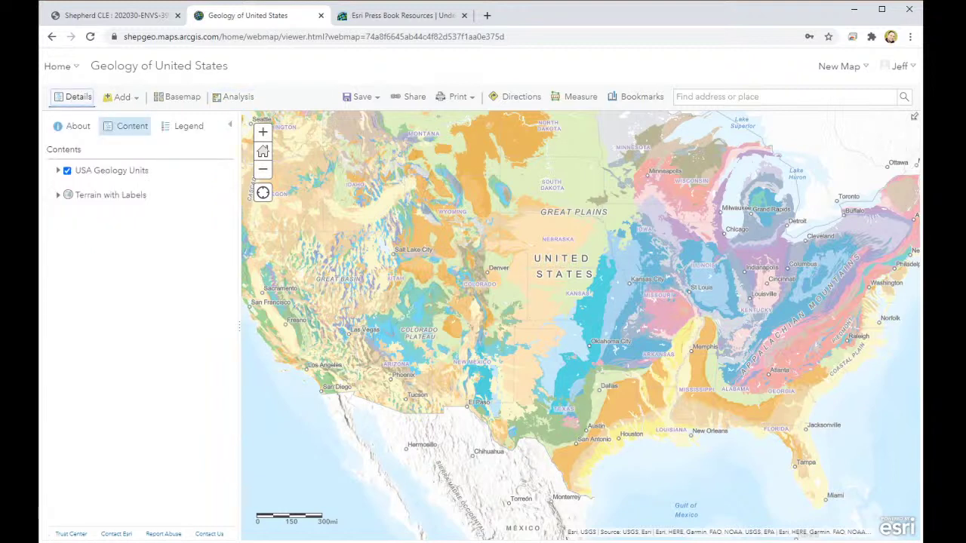
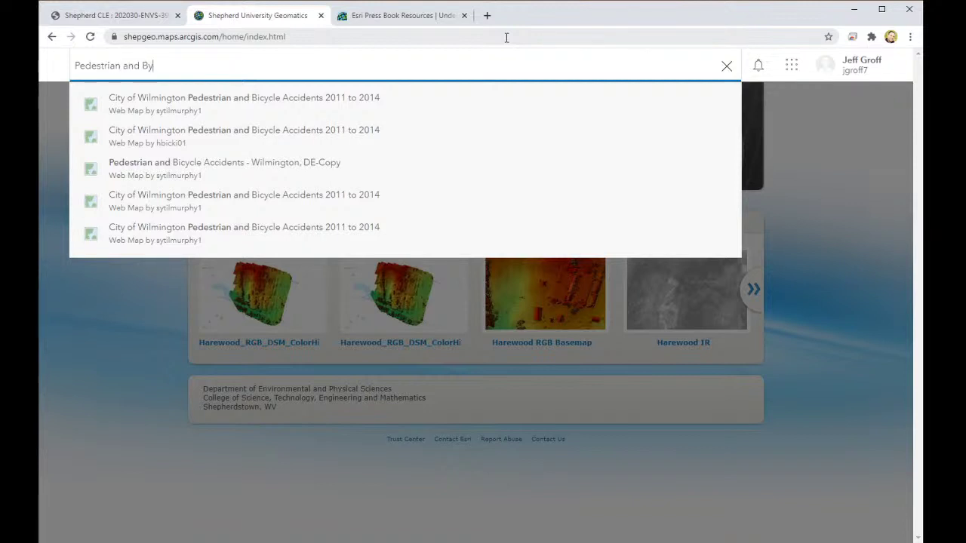
Search for 'Pedestrian and Bicycle accident' and include results beyond Shepherd University Geomatics.
key(BackSpace)
key(BackSpace)
text(cycle accident)
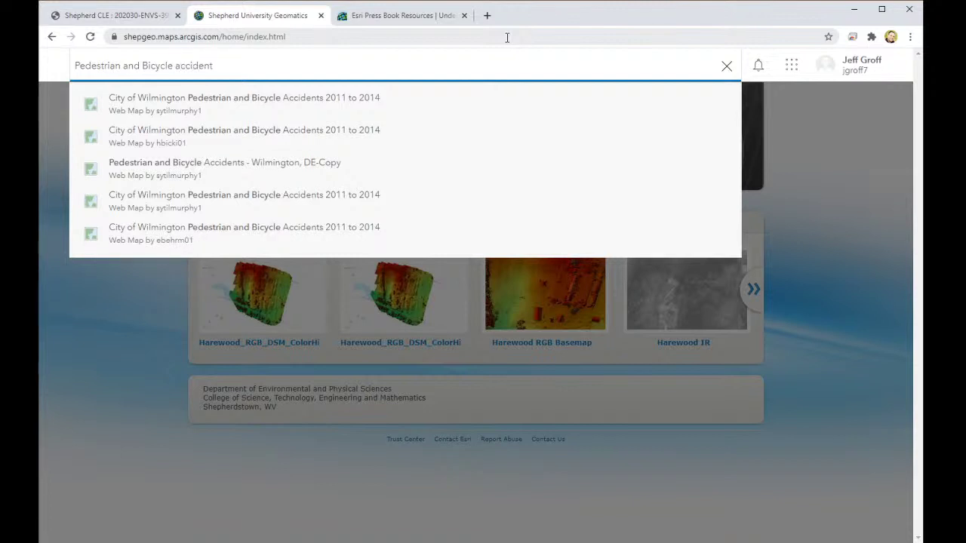
key(Return)
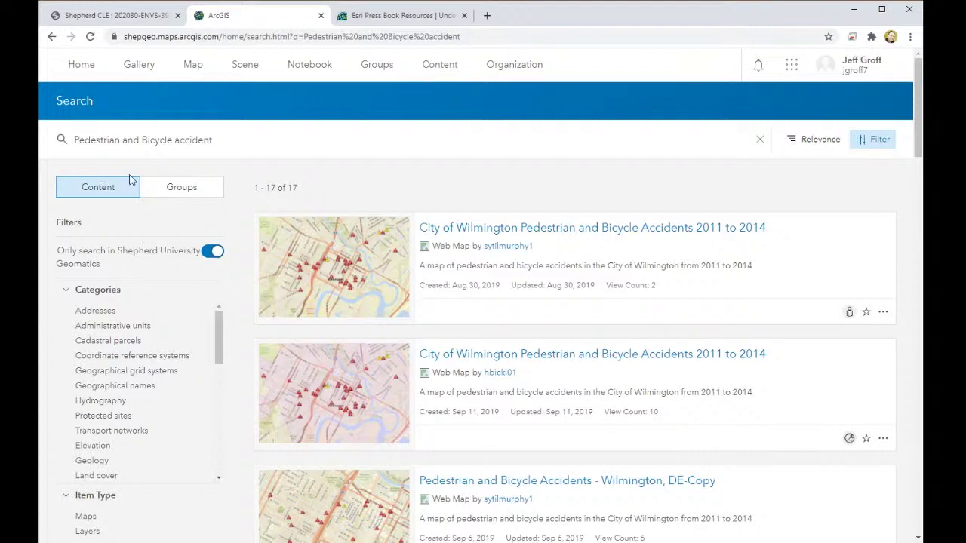
click(205, 257)
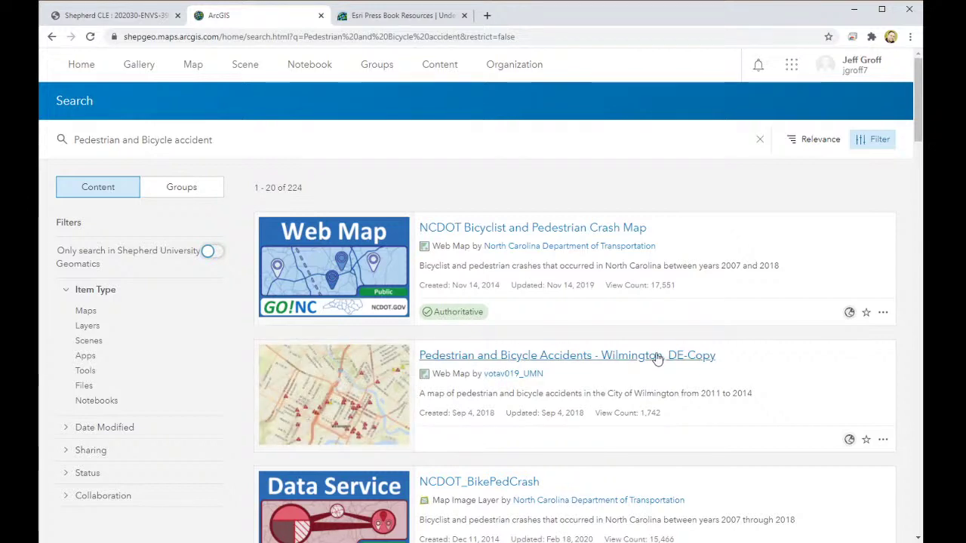
Scroll through the first page of the 224 search results.
scroll(656, 359, down, 4)
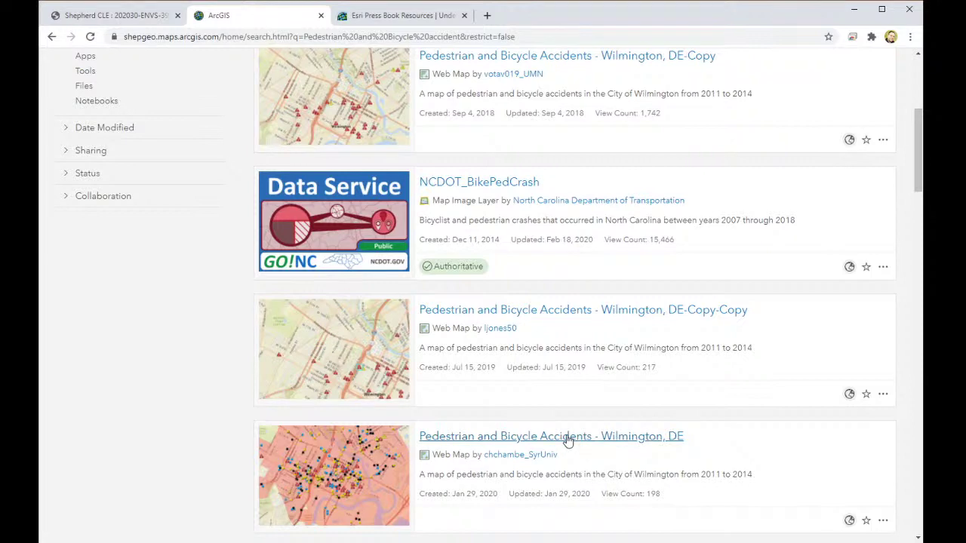
scroll(567, 440, down, 3)
scroll(567, 440, up, 2)
scroll(568, 440, up, 5)
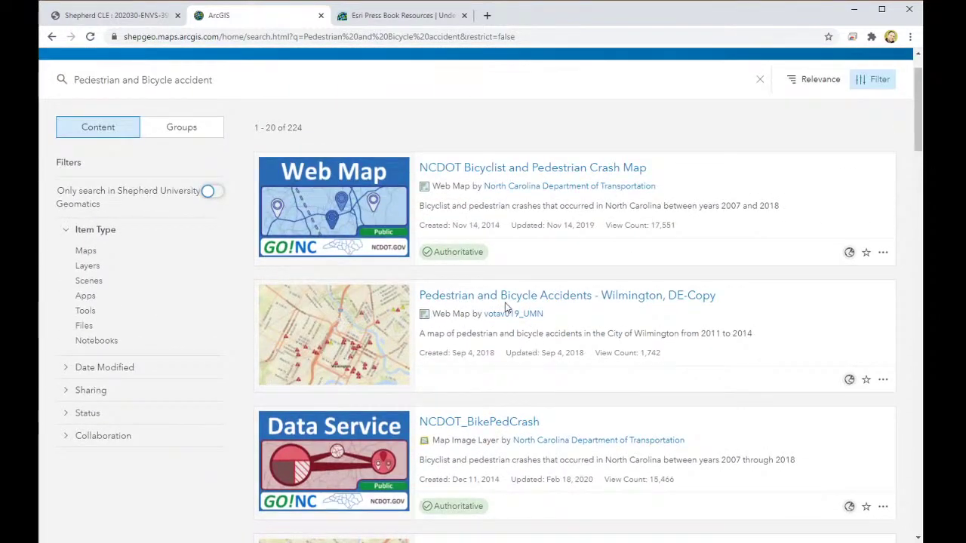
scroll(570, 392, down, 2)
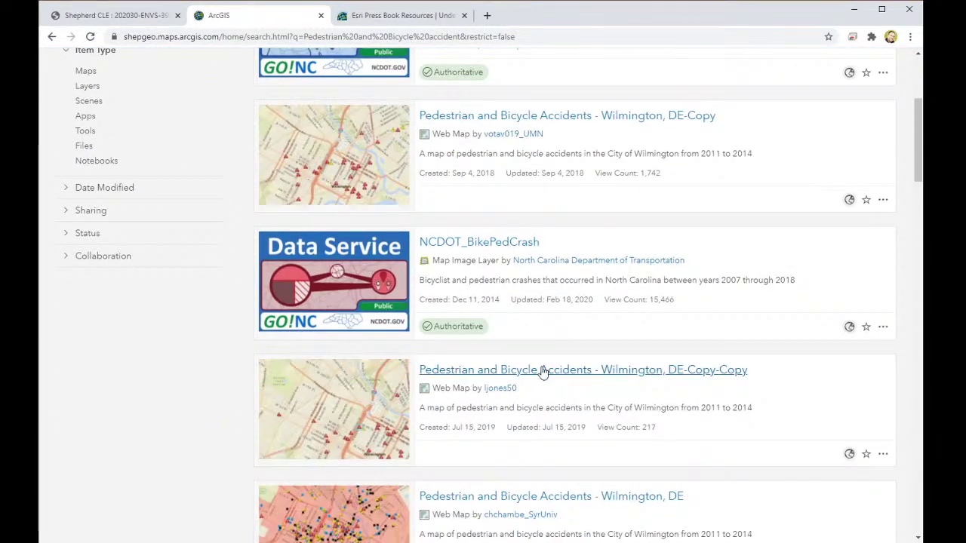
scroll(544, 373, down, 5)
scroll(551, 386, down, 4)
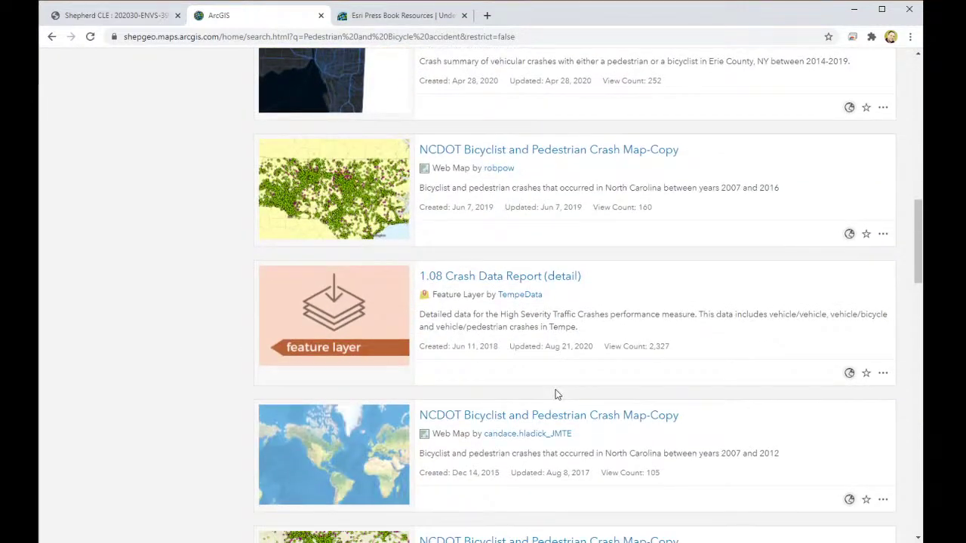
scroll(555, 385, up, 6)
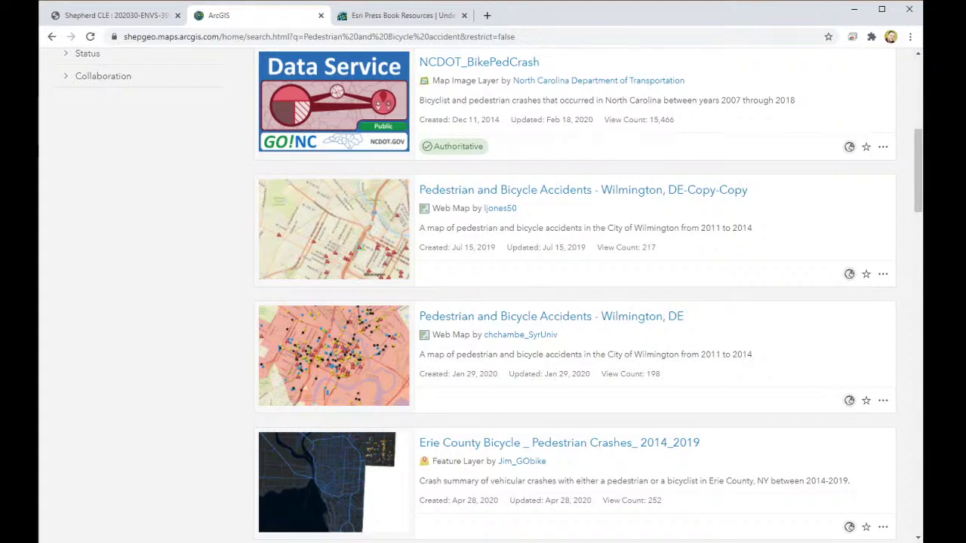
scroll(547, 456, up, 6)
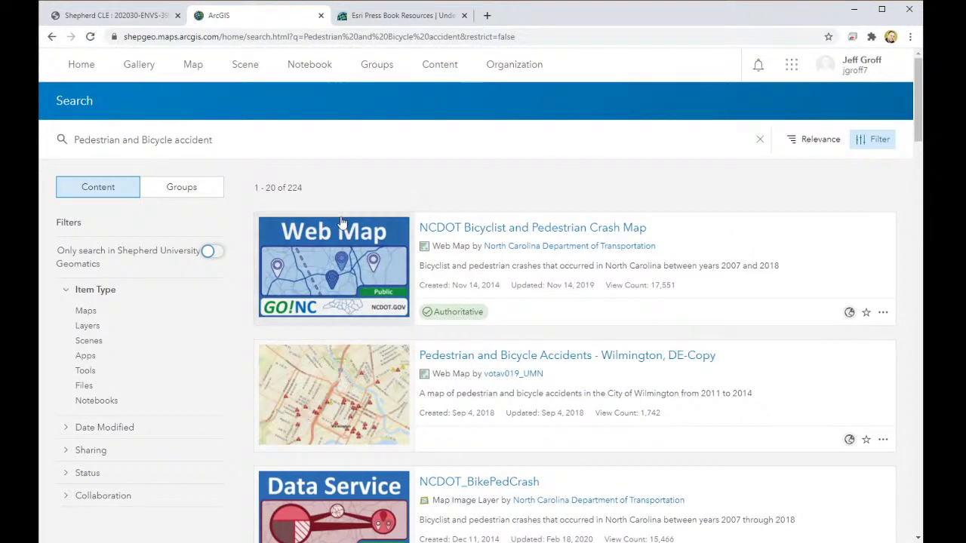
scroll(173, 261, down, 2)
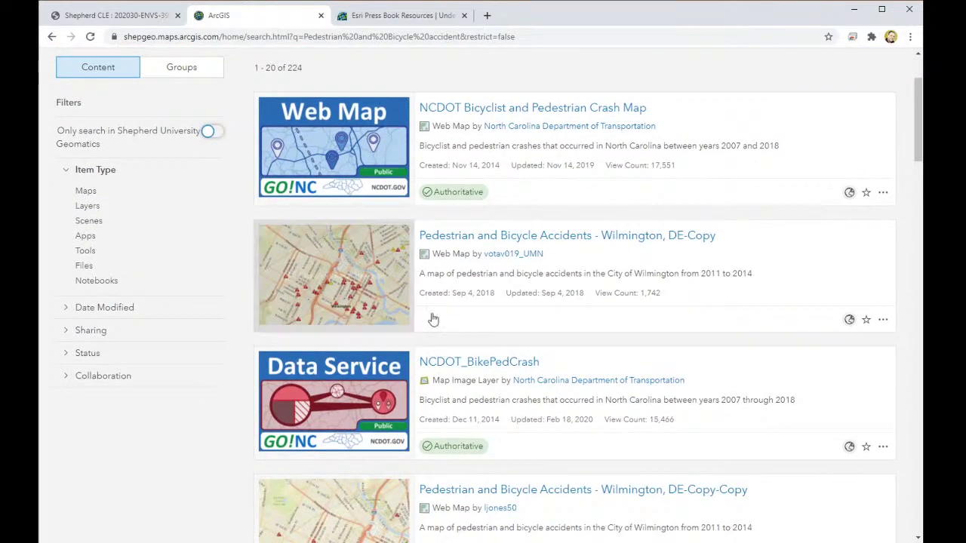
scroll(519, 305, down, 15)
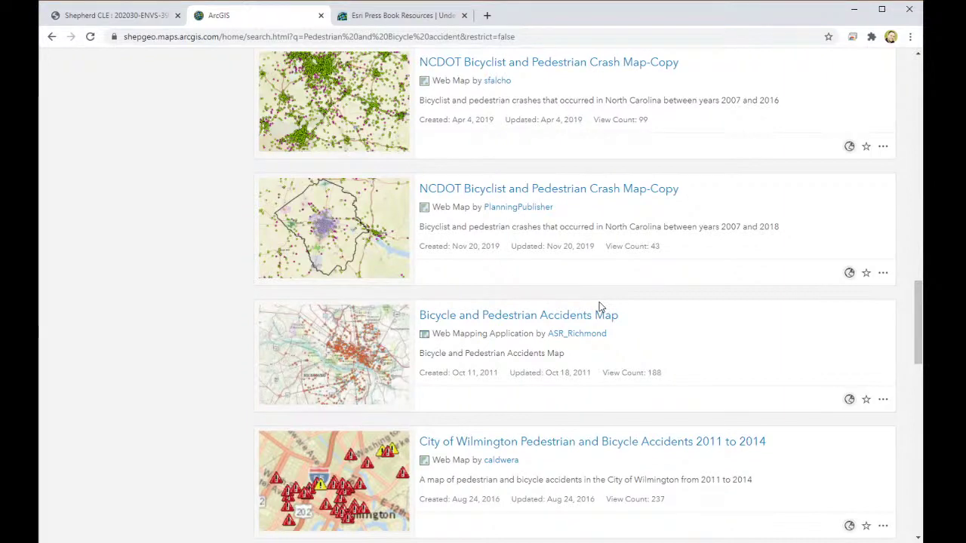
scroll(600, 307, down, 9)
scroll(621, 310, down, 5)
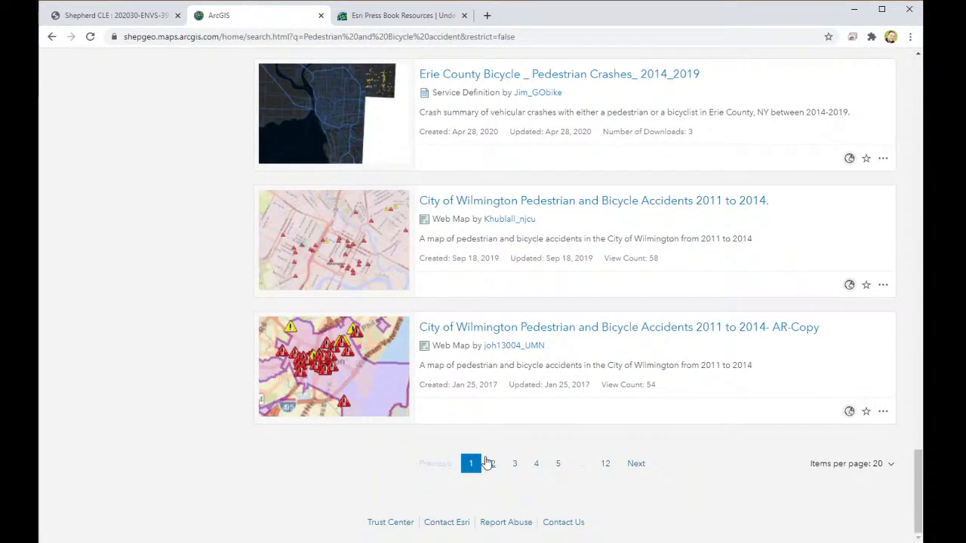
Show the second page of results, then trim the extra words from the search text.
click(491, 464)
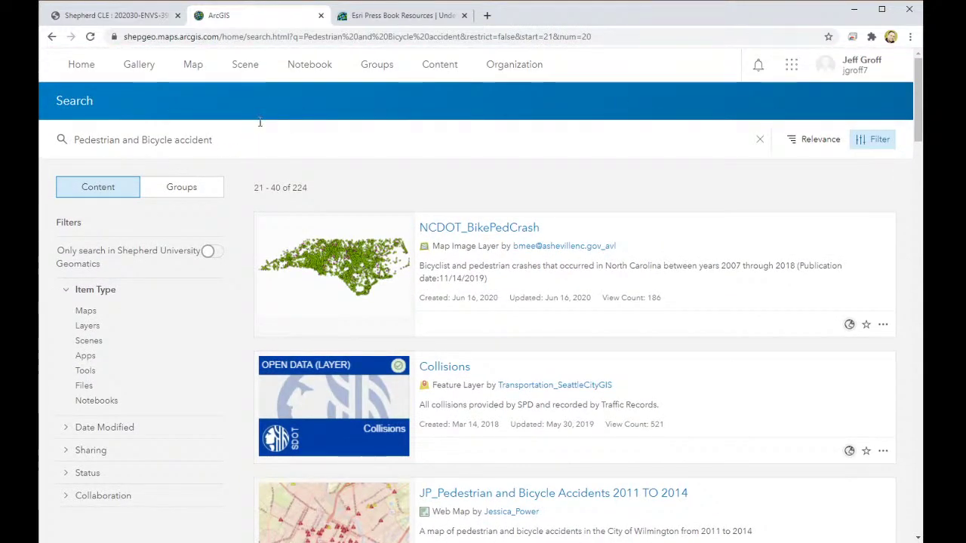
text(michael)
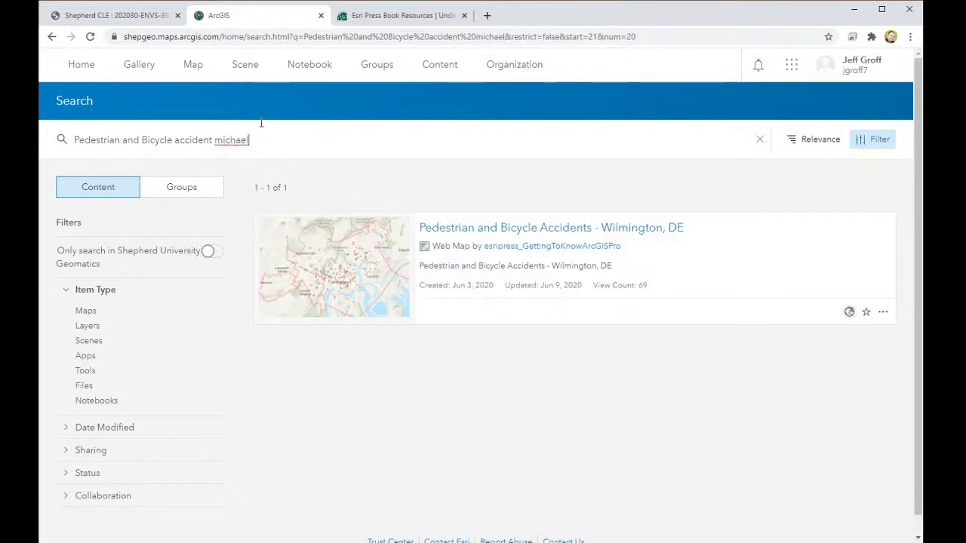
text(law)
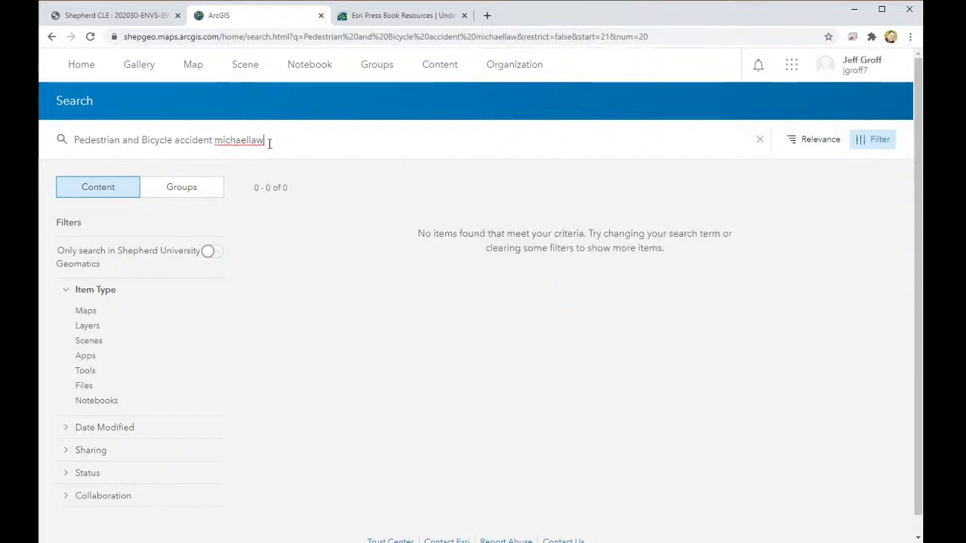
key(BackSpace)
key(BackSpace)
key(BackSpace)
key(BackSpace)
key(BackSpace)
key(BackSpace)
key(BackSpace)
key(BackSpace)
key(BackSpace)
key(BackSpace)
key(BackSpace)
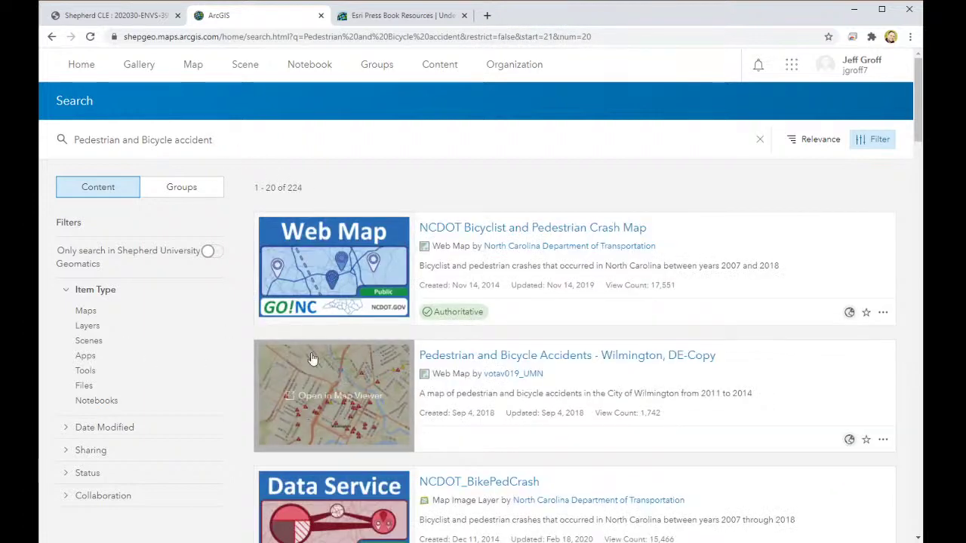
Open the Wilmington, DE-Copy accidents map in Map Viewer and show its Content layer list.
click(555, 363)
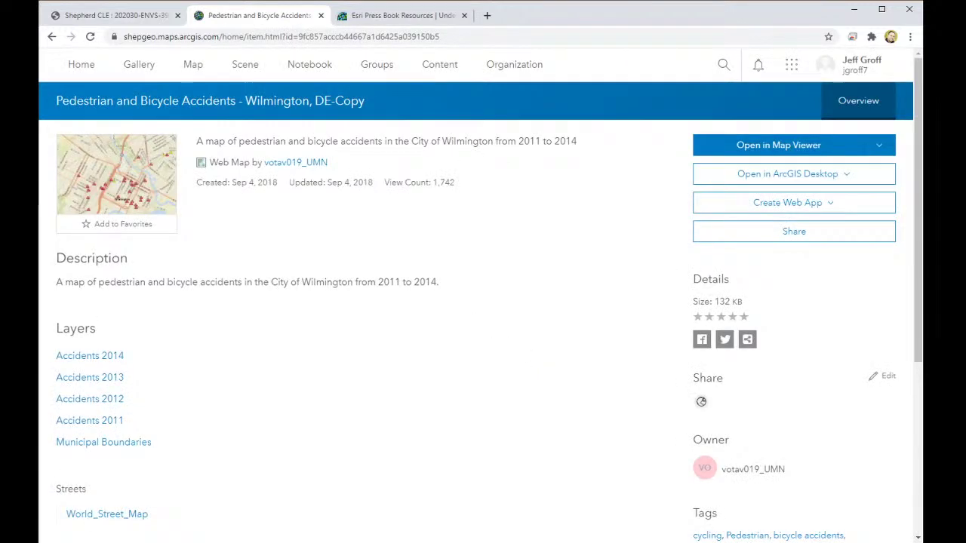
click(796, 151)
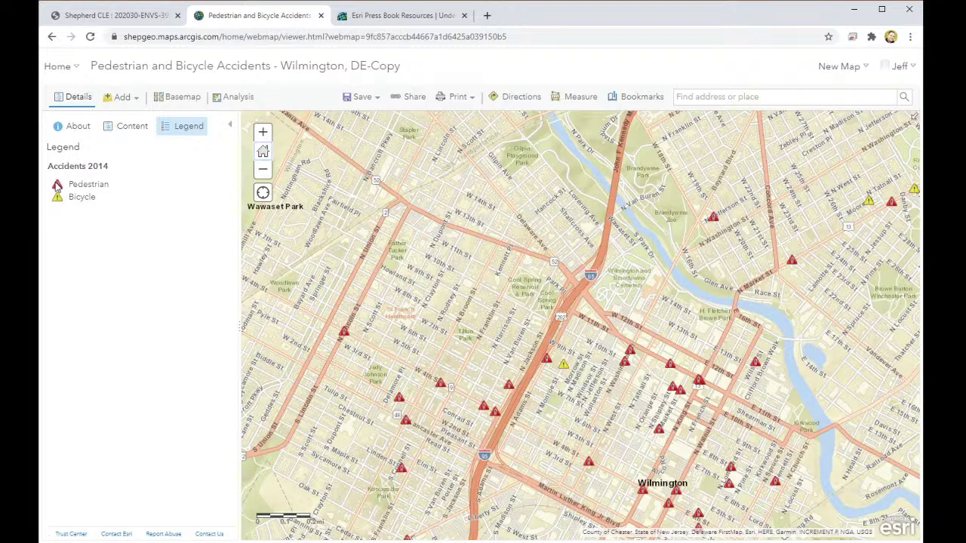
click(78, 127)
click(120, 128)
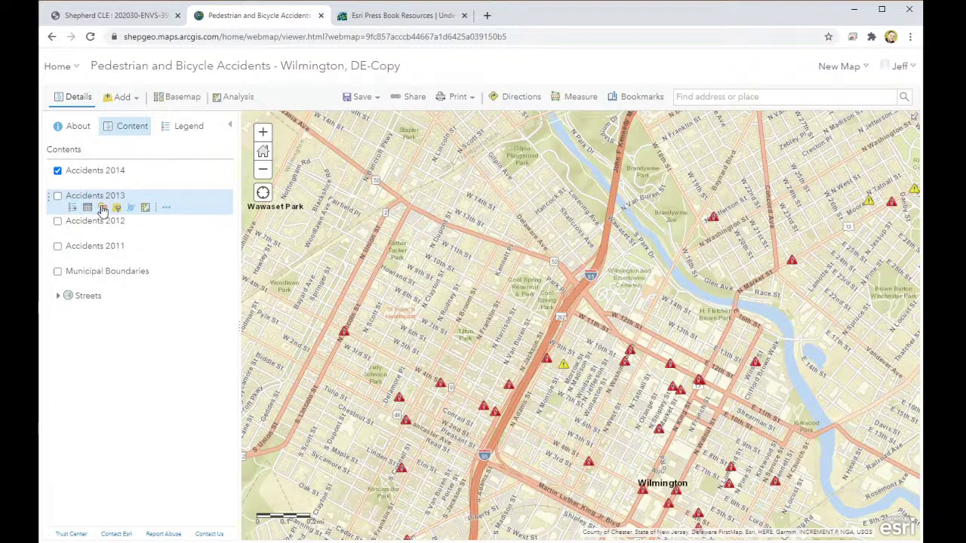
Check the Accidents 2013 style attribute, keeping PEDESTRIAN, then close its style settings.
click(103, 207)
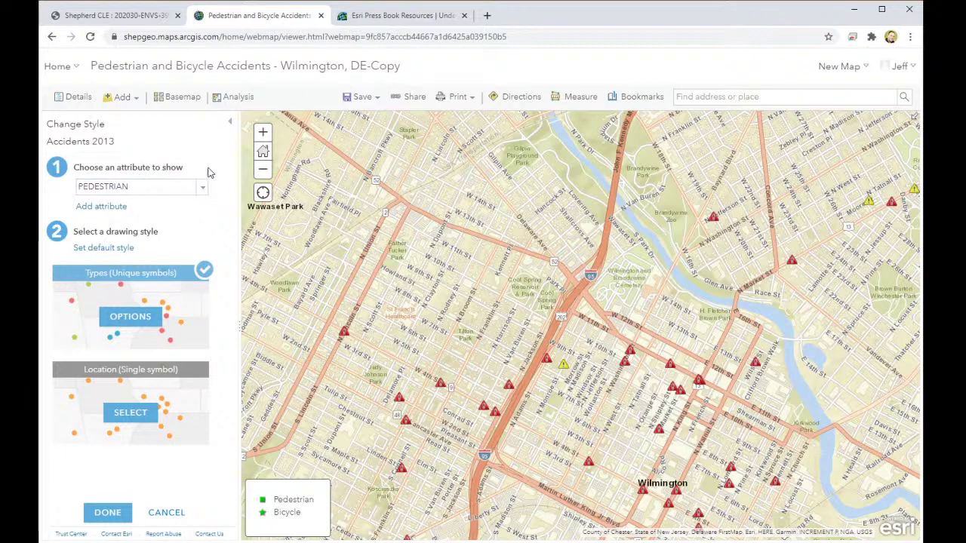
click(198, 190)
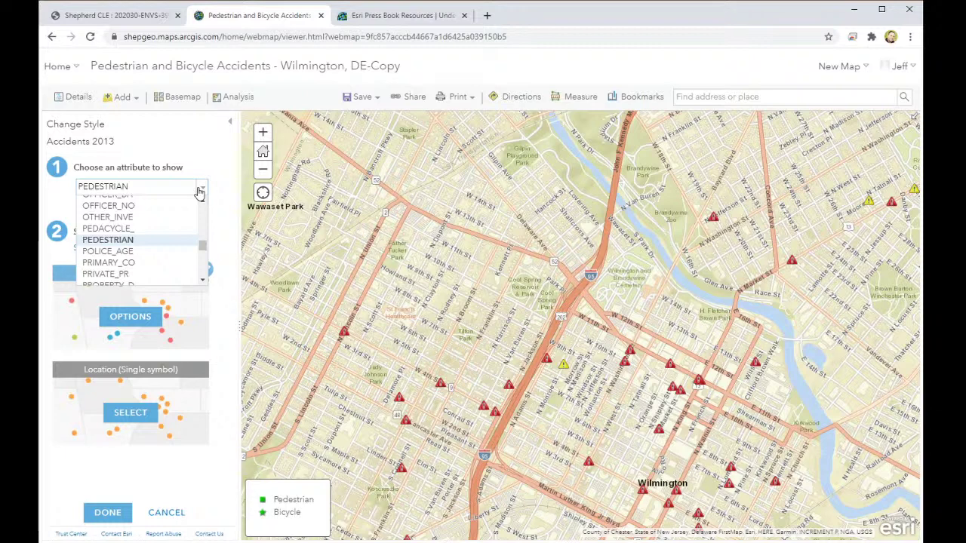
click(199, 190)
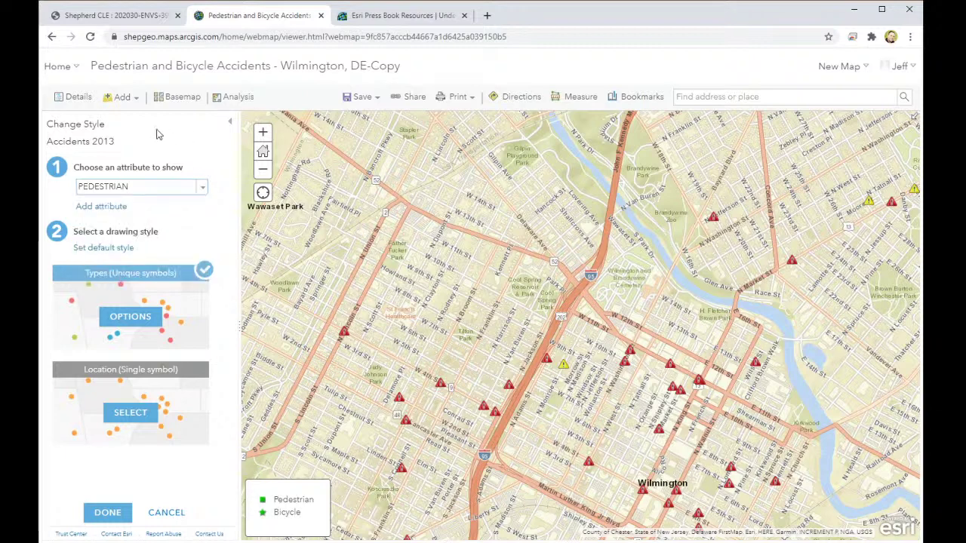
click(227, 122)
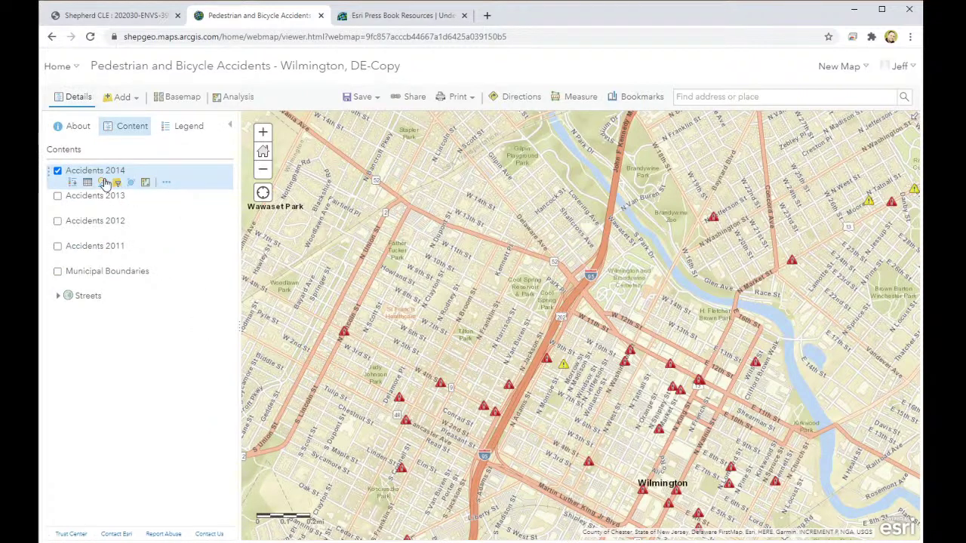
Check the Accidents 2014 style, confirming INVOLVES as the attribute, then return to layers.
click(104, 183)
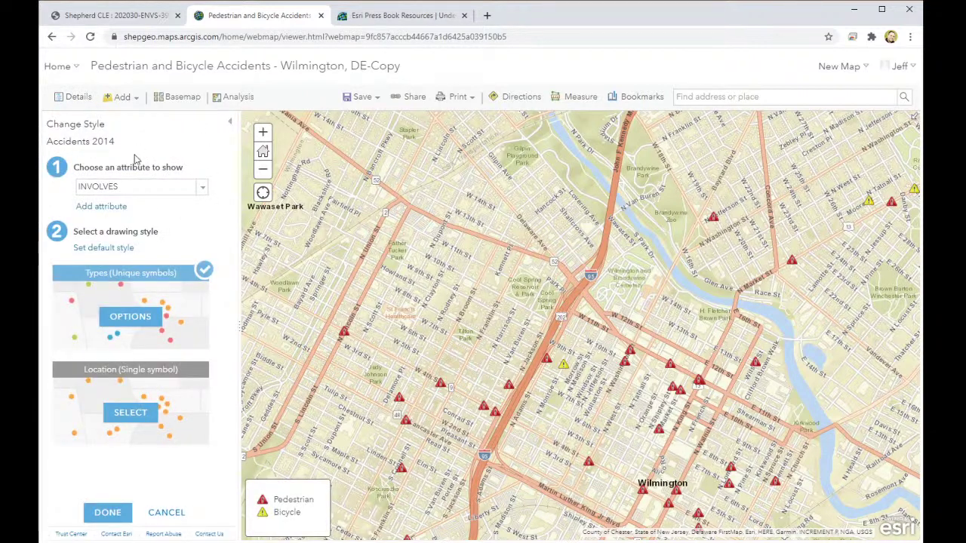
click(132, 193)
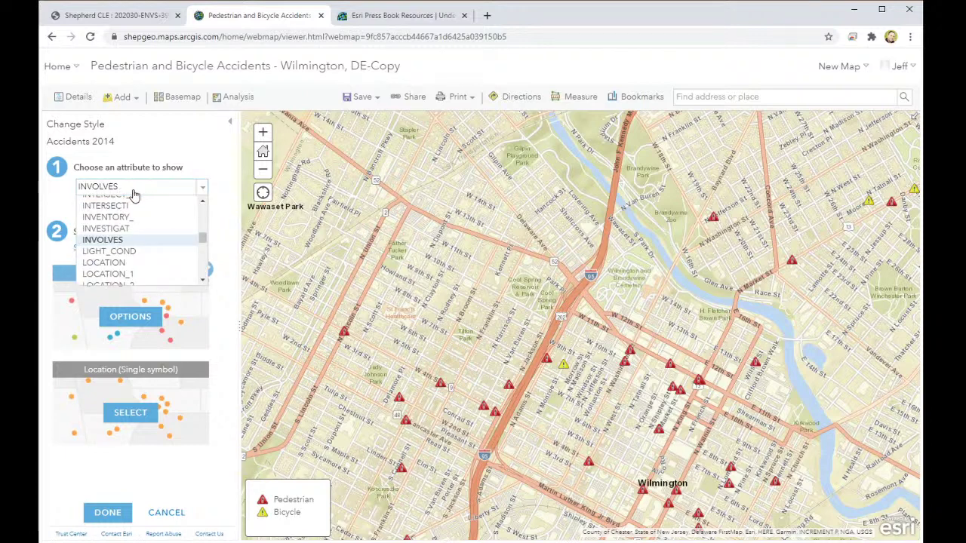
click(131, 190)
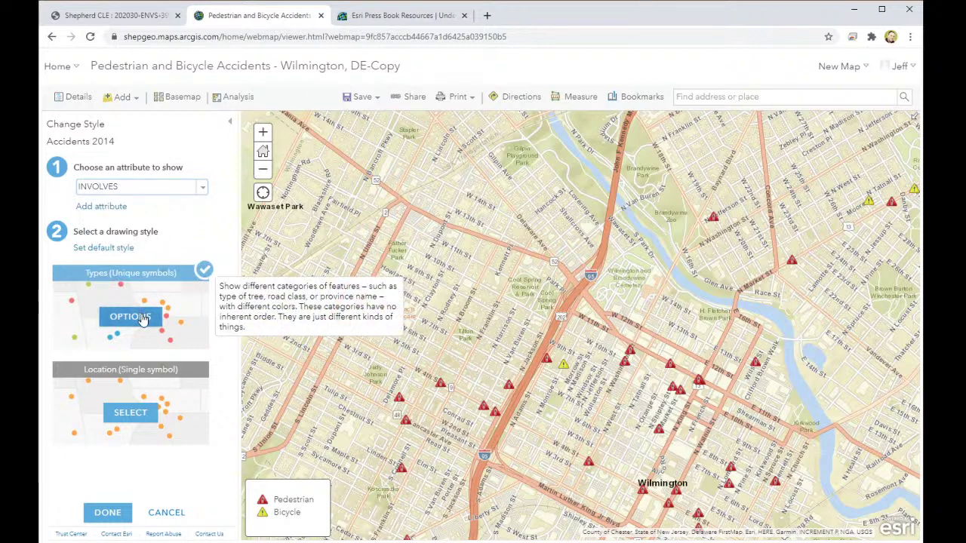
click(76, 96)
Open the Accidents 2014 attribute table, enlarge its pane, and scroll through the 40 records.
click(88, 182)
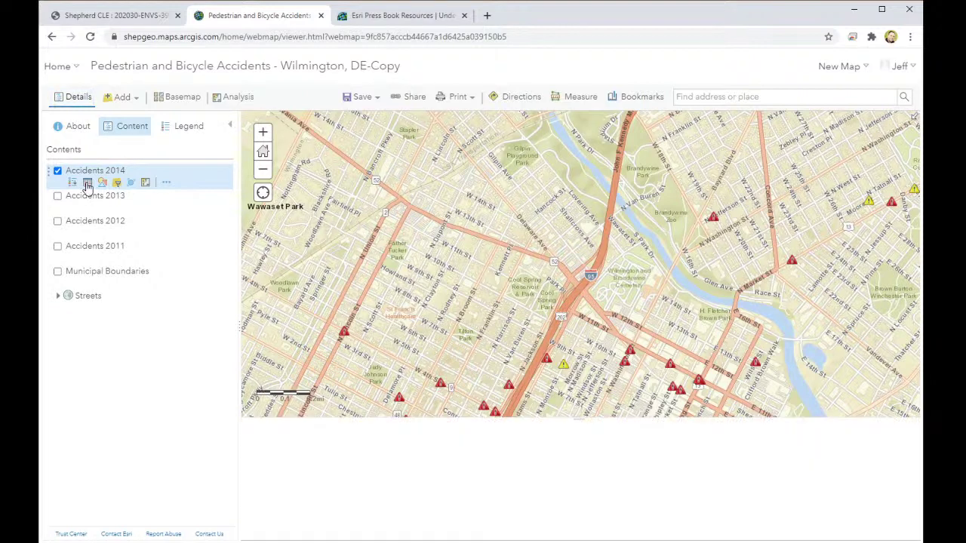
drag(529, 417, 505, 324)
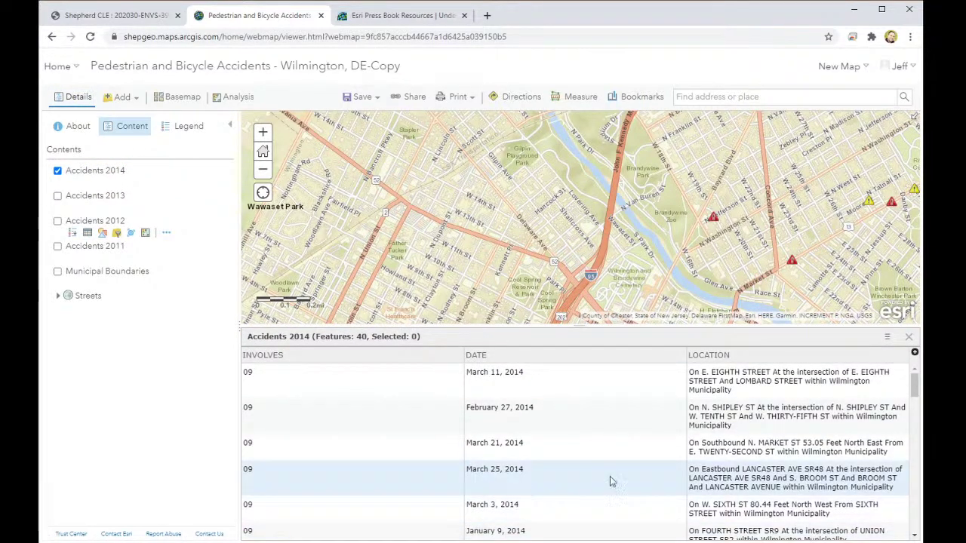
scroll(845, 449, down, 2)
scroll(845, 449, up, 2)
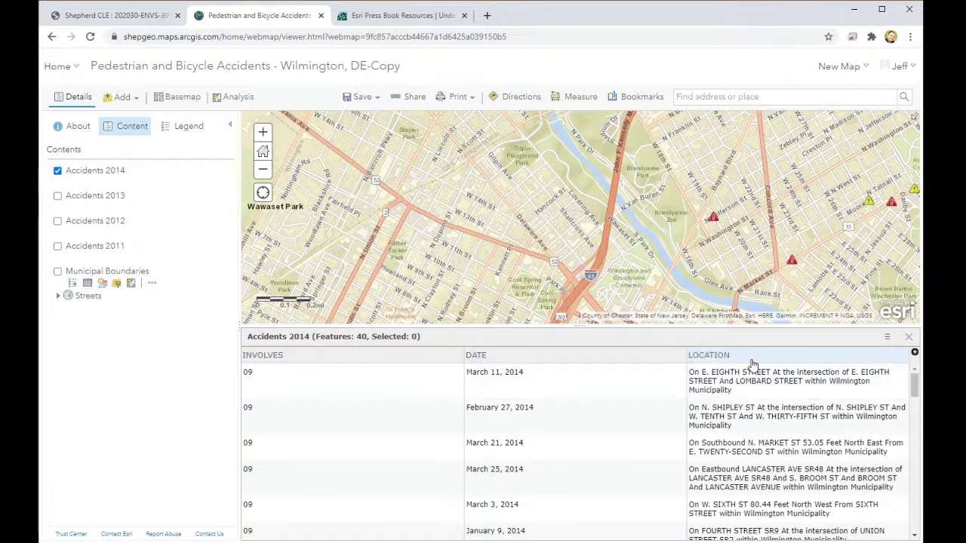
mouse_move(915, 387)
mouse_down()
mouse_move(916, 495)
mouse_move(916, 386)
mouse_up()
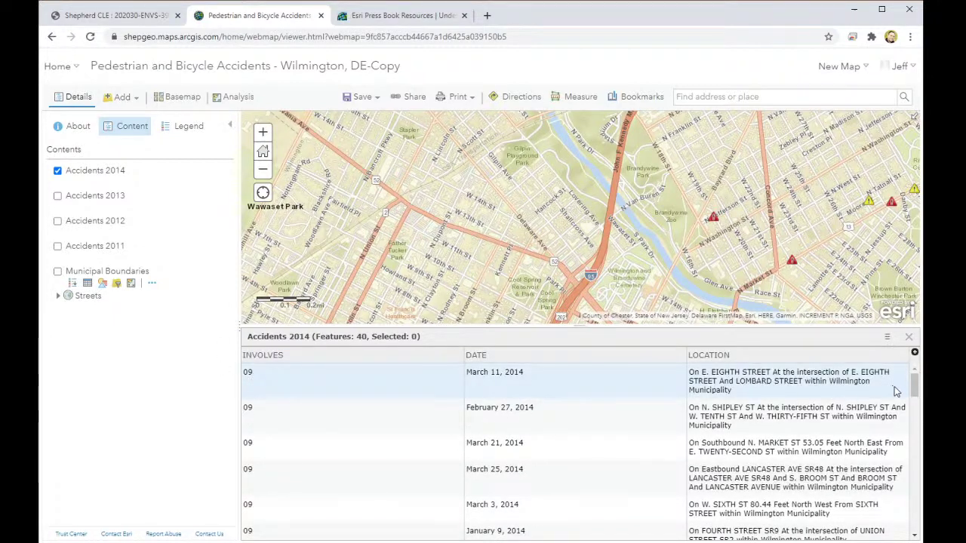
mouse_move(915, 386)
mouse_down()
mouse_move(913, 431)
mouse_move(910, 395)
mouse_up()
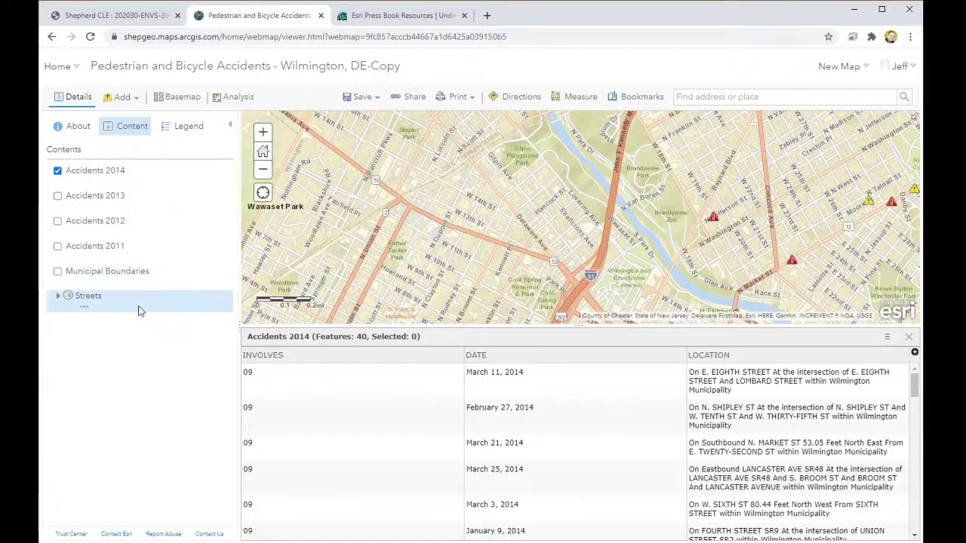
Restyle Accidents 2014 by INVOLVES and open the Types (Unique symbols) options listing Pedestrian and Bicycle.
click(101, 184)
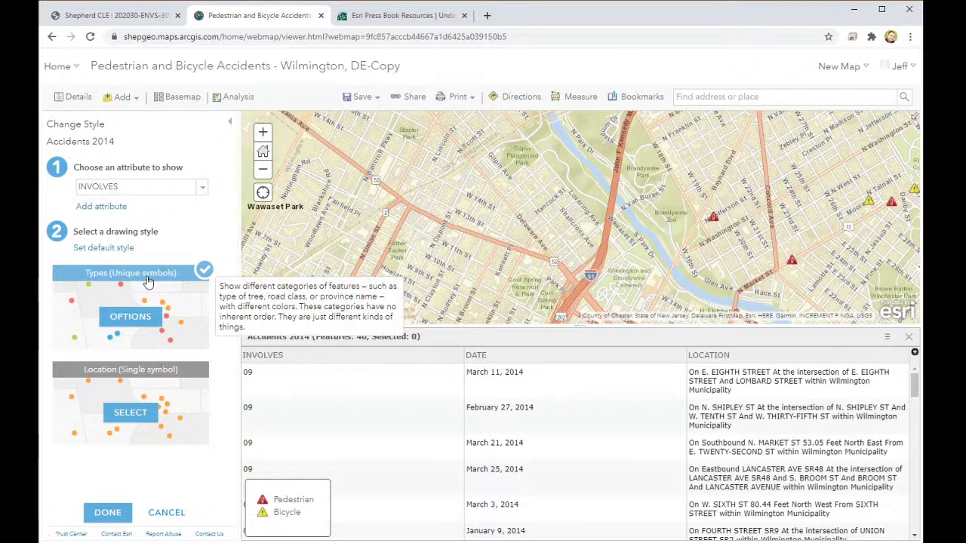
click(142, 315)
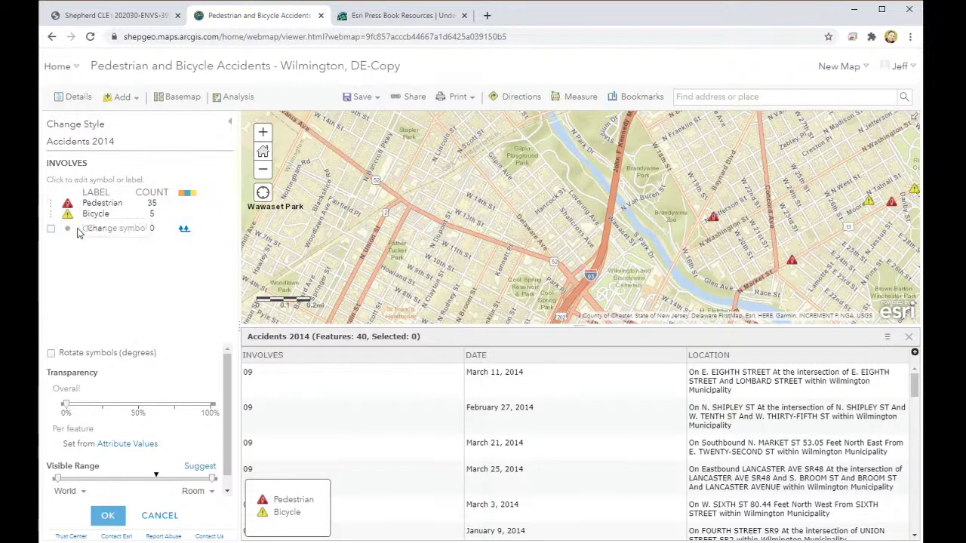
Browse the People Places and Transportation symbol sets for the Pedestrian category.
click(67, 205)
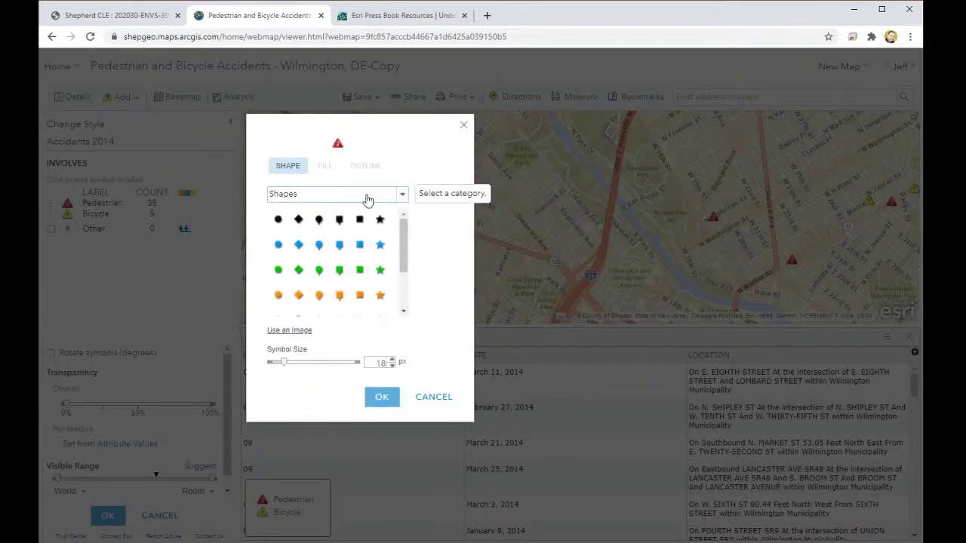
click(366, 200)
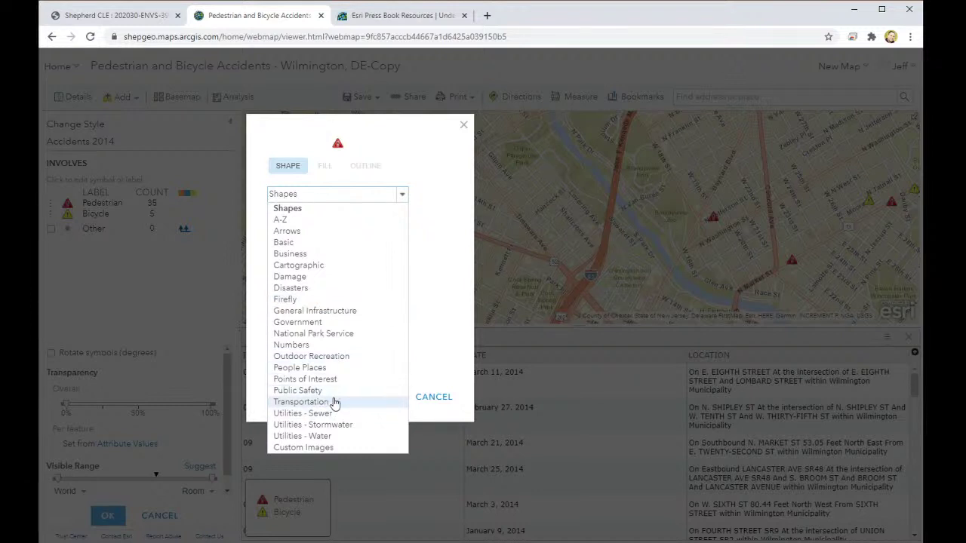
click(300, 367)
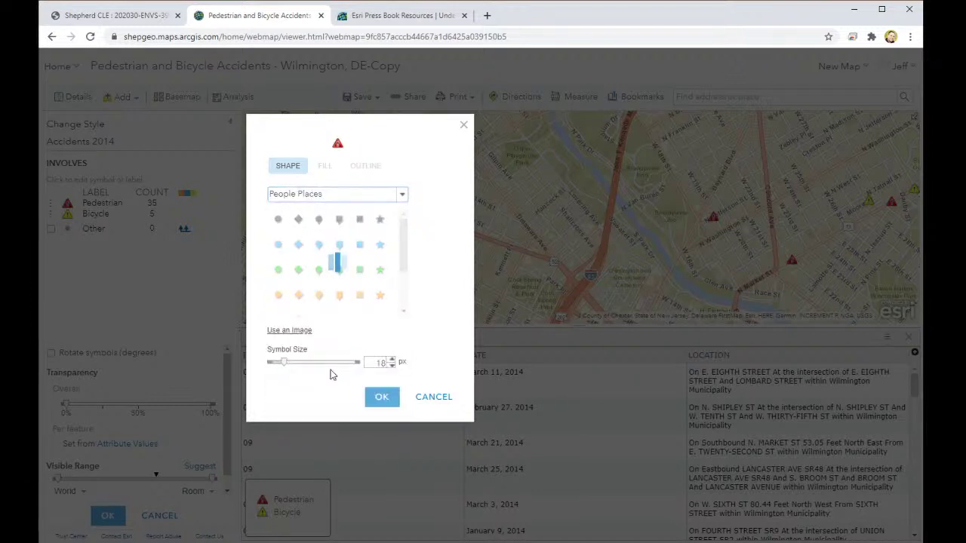
click(333, 197)
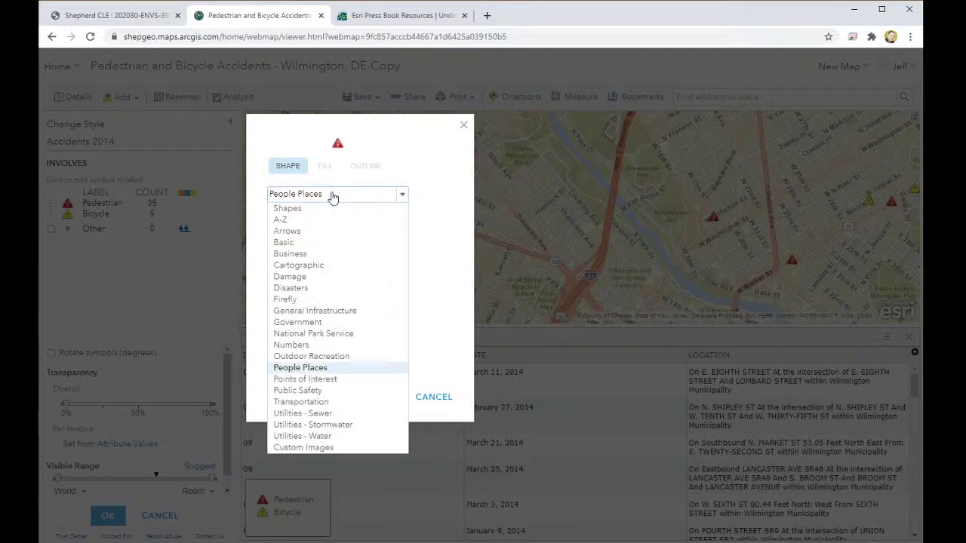
click(312, 402)
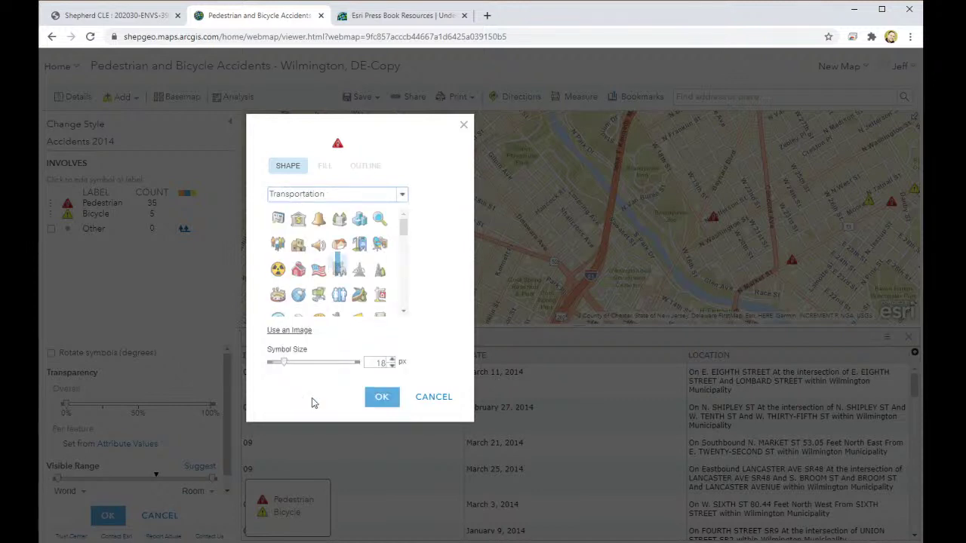
mouse_move(404, 234)
mouse_down()
mouse_move(403, 300)
mouse_move(399, 196)
mouse_up()
drag(406, 236, 404, 220)
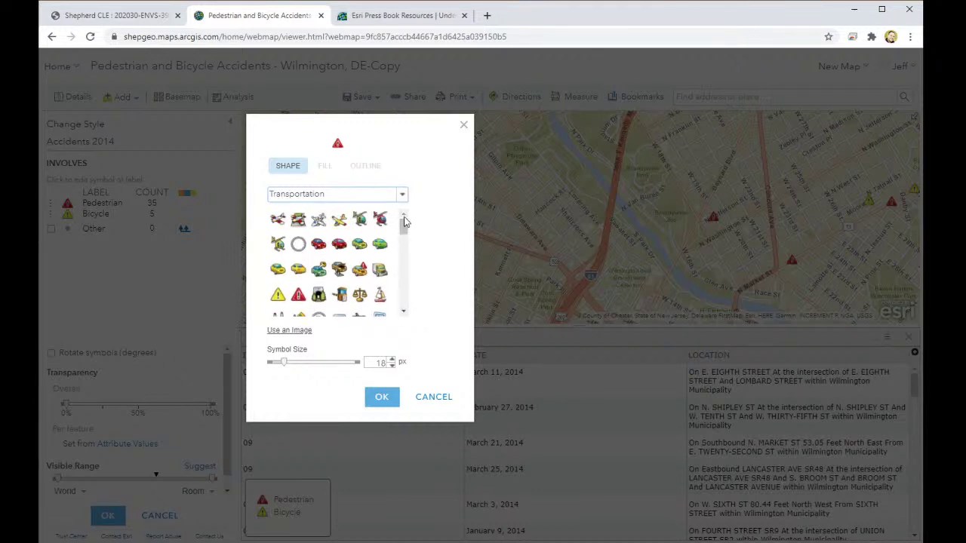
Give Pedestrian the grey person icon from the Public Safety symbols.
click(370, 195)
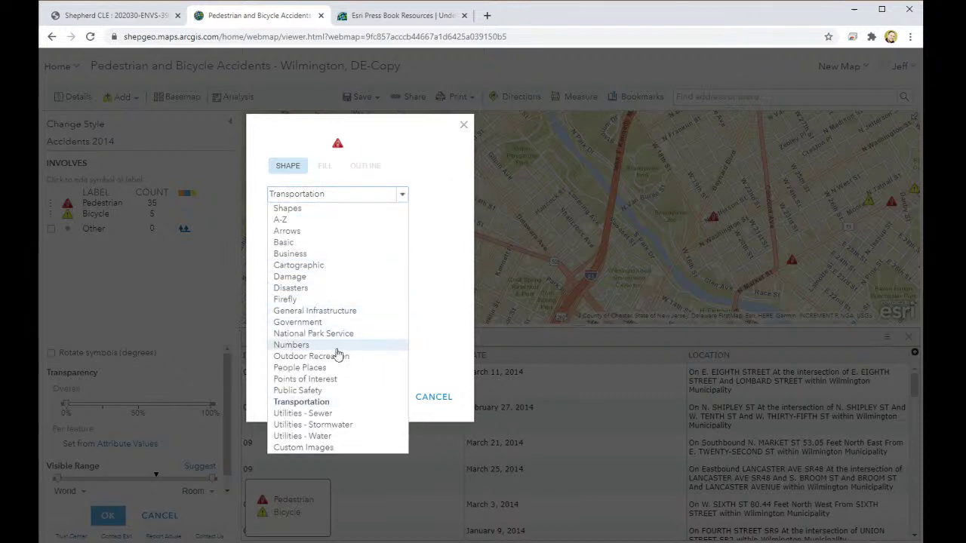
click(340, 391)
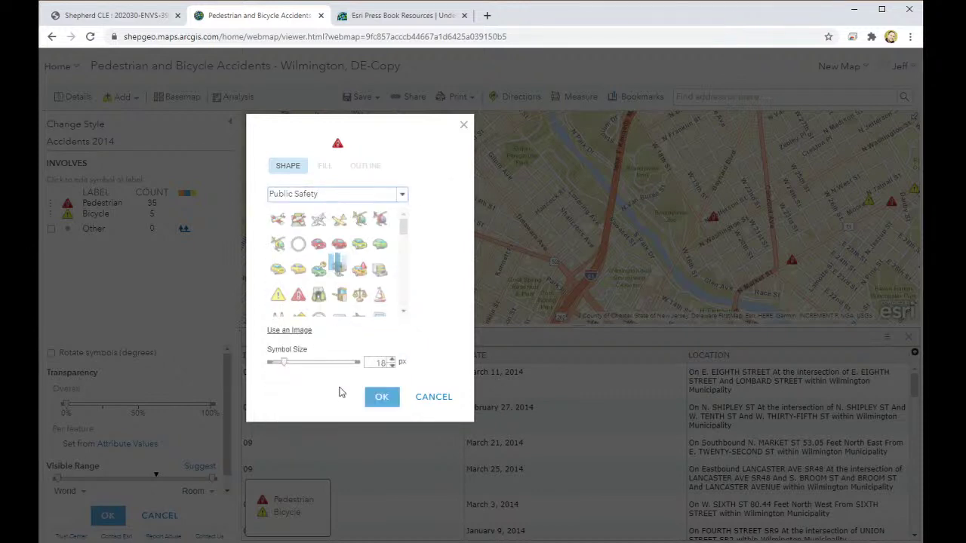
drag(405, 230, 395, 279)
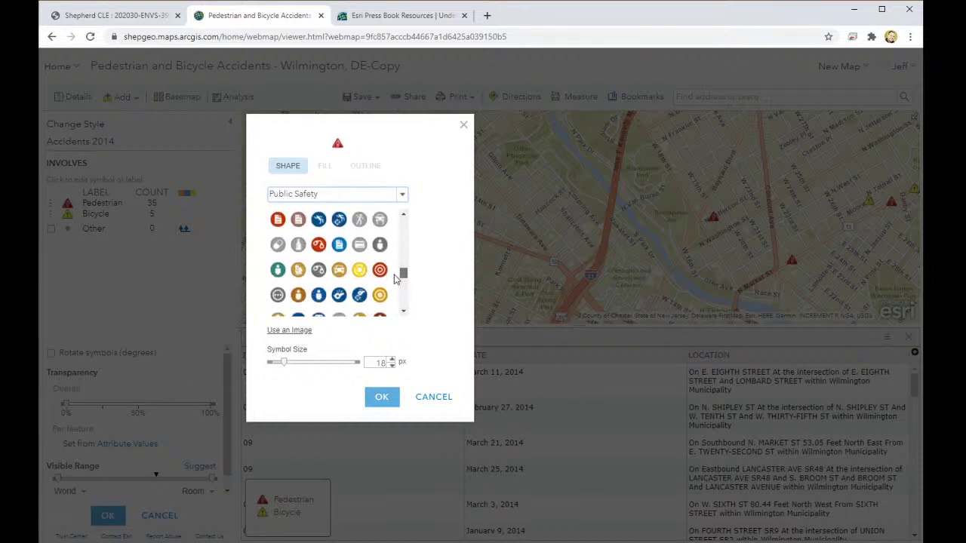
click(381, 249)
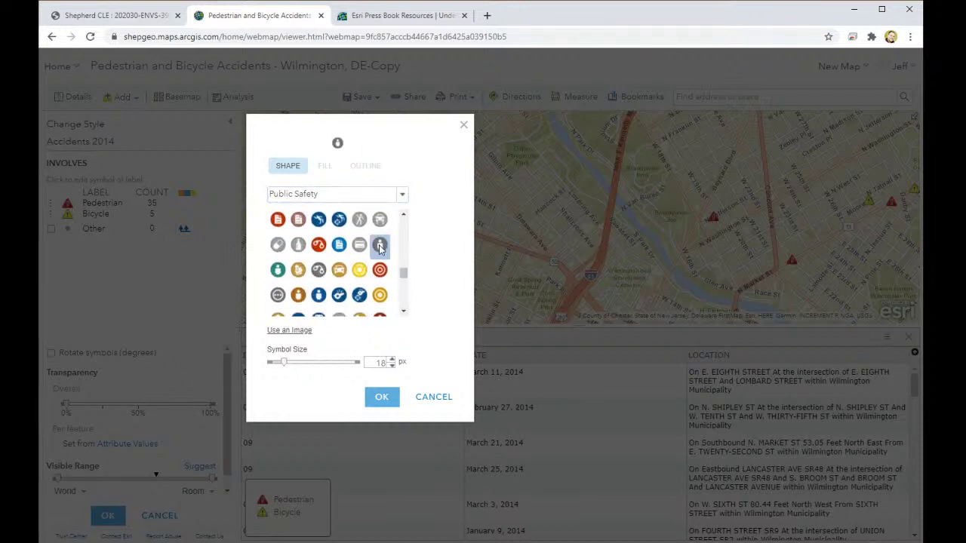
click(380, 398)
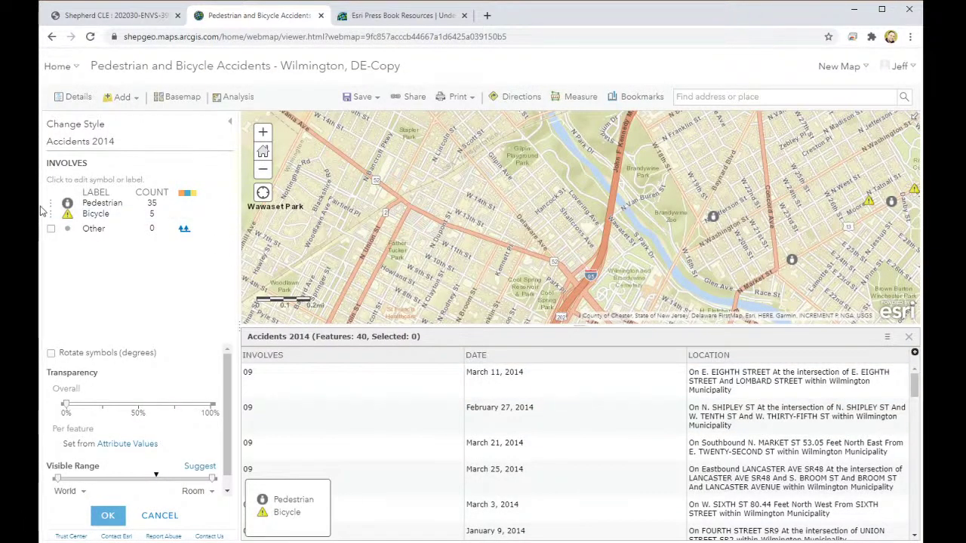
Give Bicycle the blue bicycle icon, then confirm and finish the Accidents 2014 style.
click(67, 214)
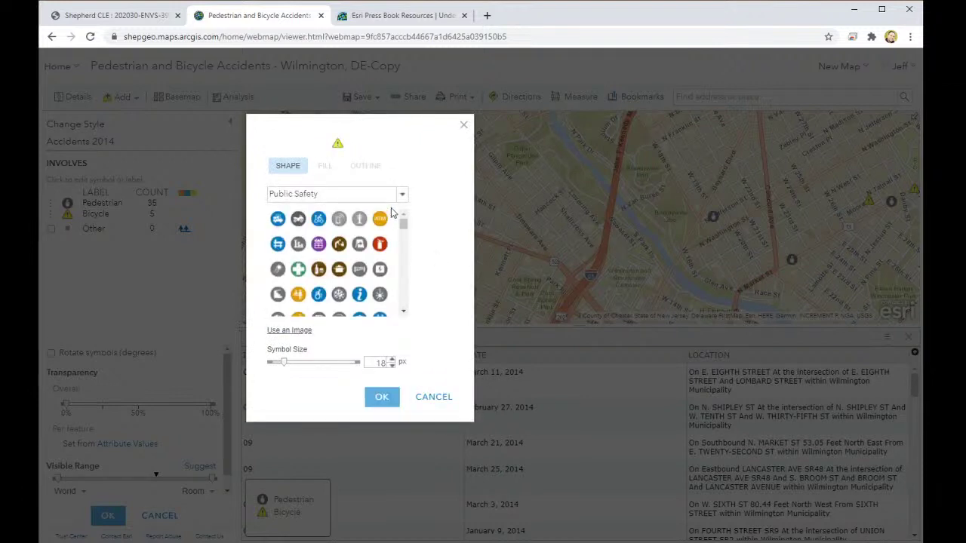
click(319, 224)
click(384, 397)
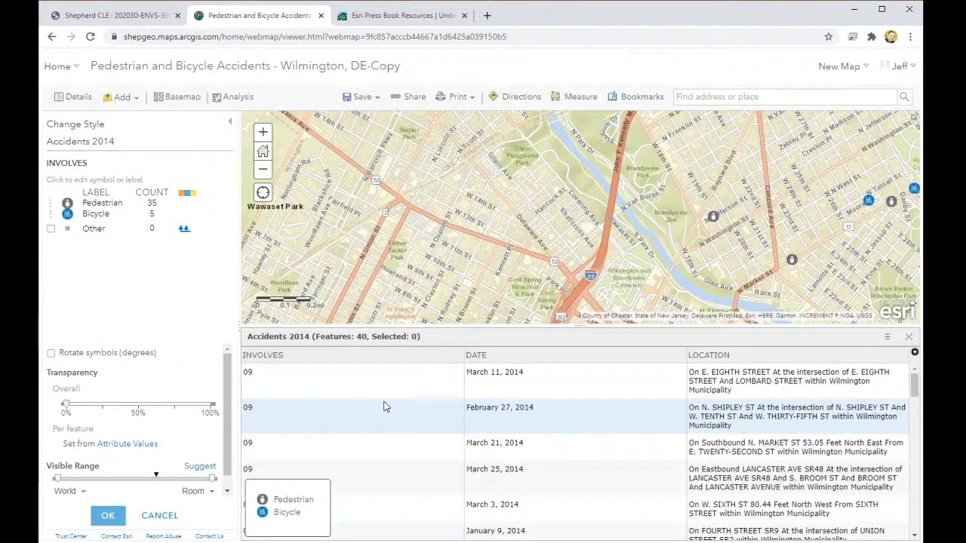
click(108, 515)
click(108, 513)
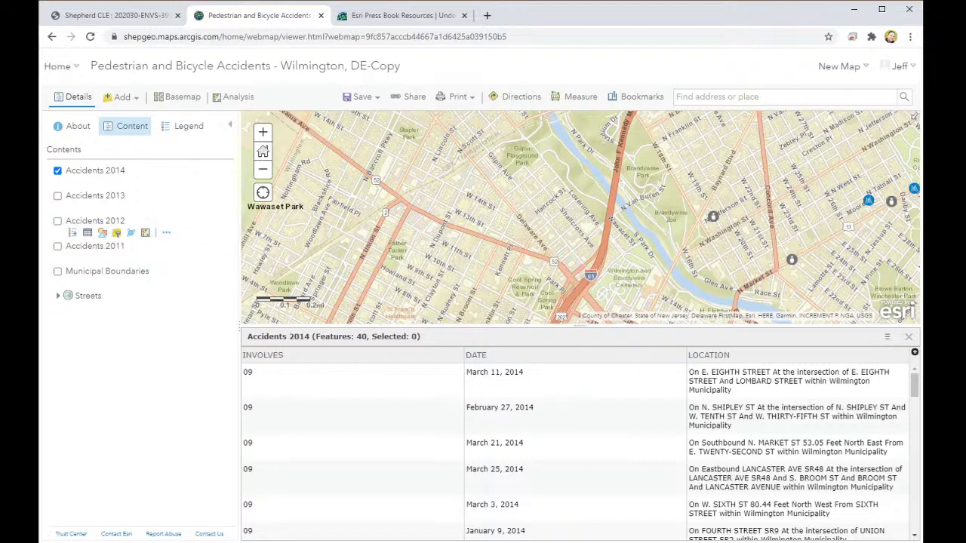
Close the attribute table, show the Accidents 2014 legend, and zoom to all its points.
click(908, 337)
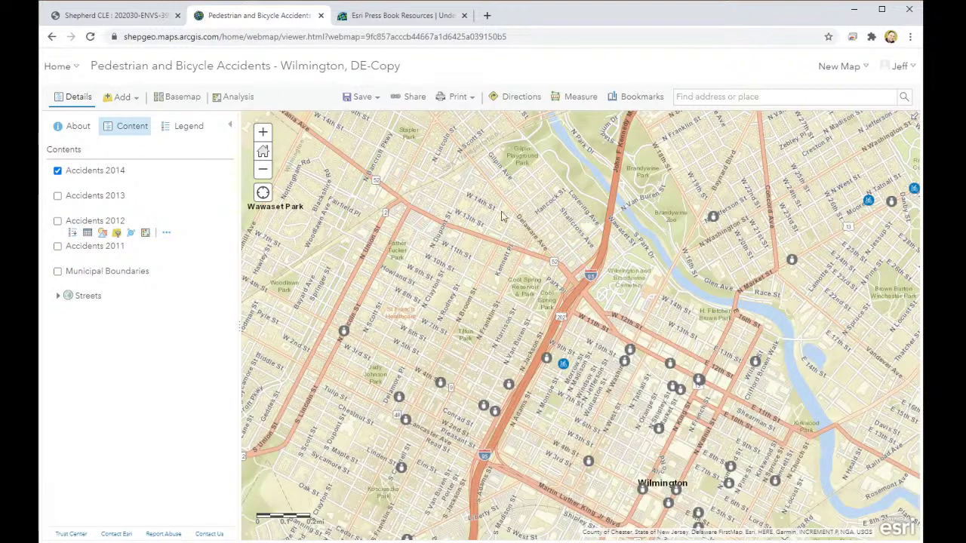
mouse_move(108, 176)
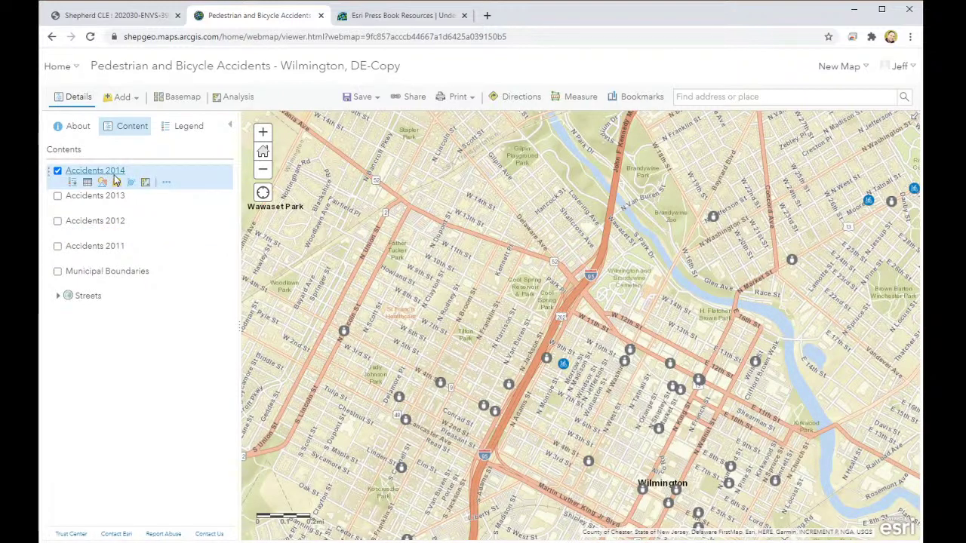
click(73, 172)
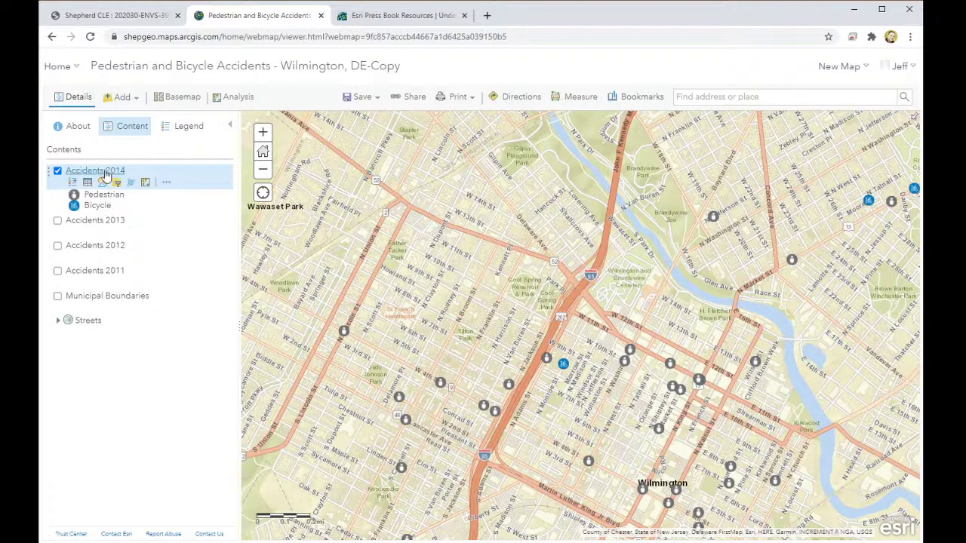
click(167, 183)
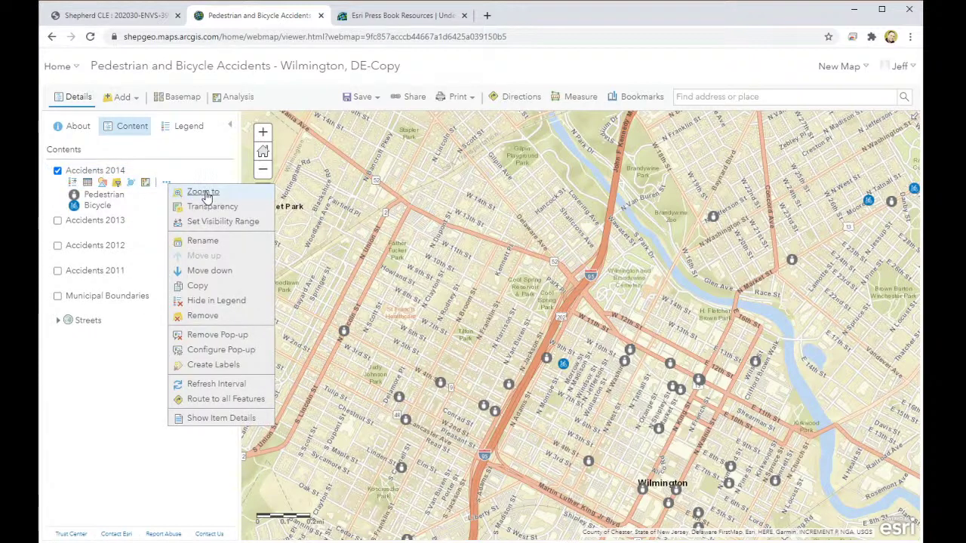
click(203, 192)
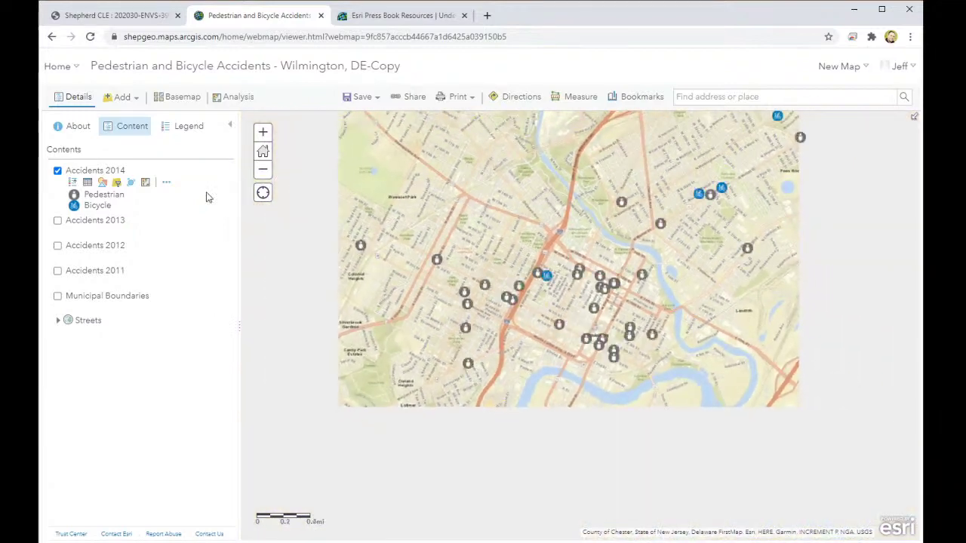